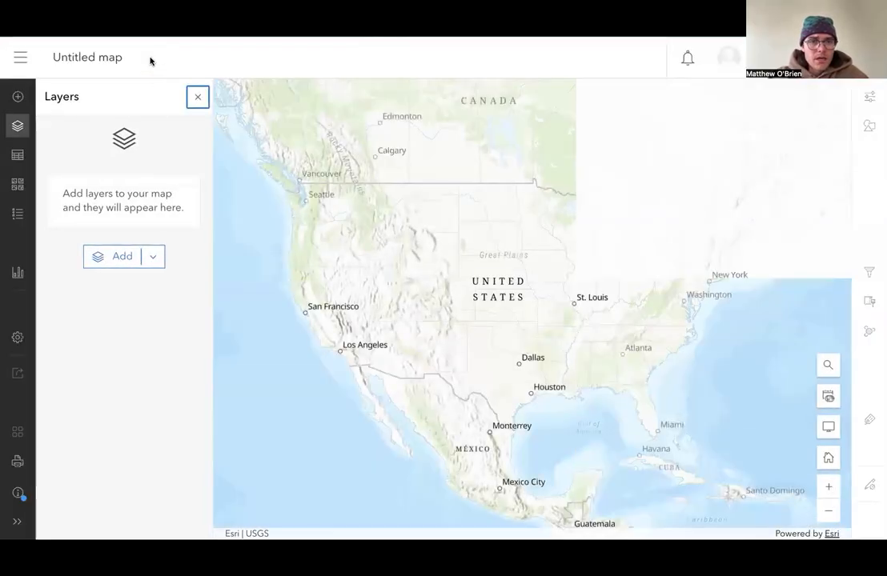
- Change the map's basemap to Imagery
left_click_drag(436, 290, 424, 292)
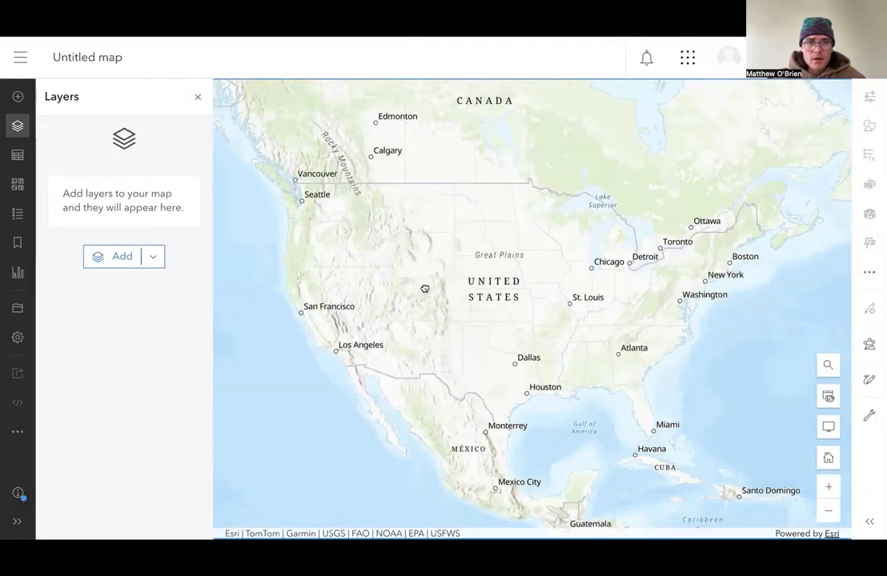
left_click(17, 186)
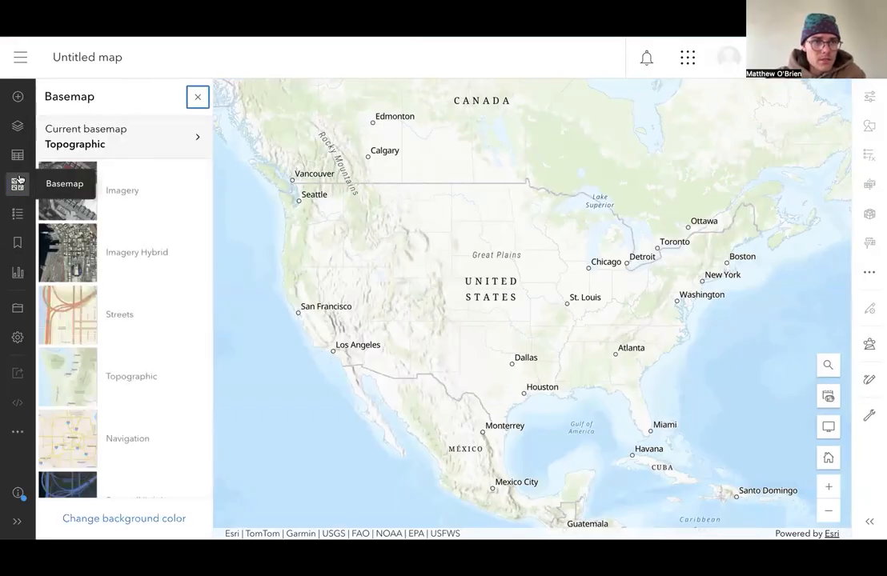
scroll(161, 284, "down", 1)
scroll(162, 284, "up", 1)
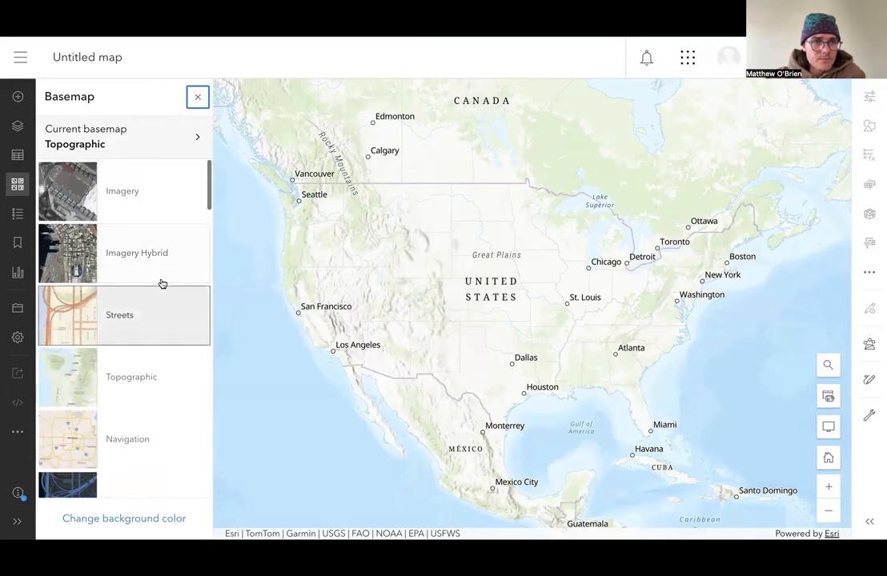
left_click(114, 190)
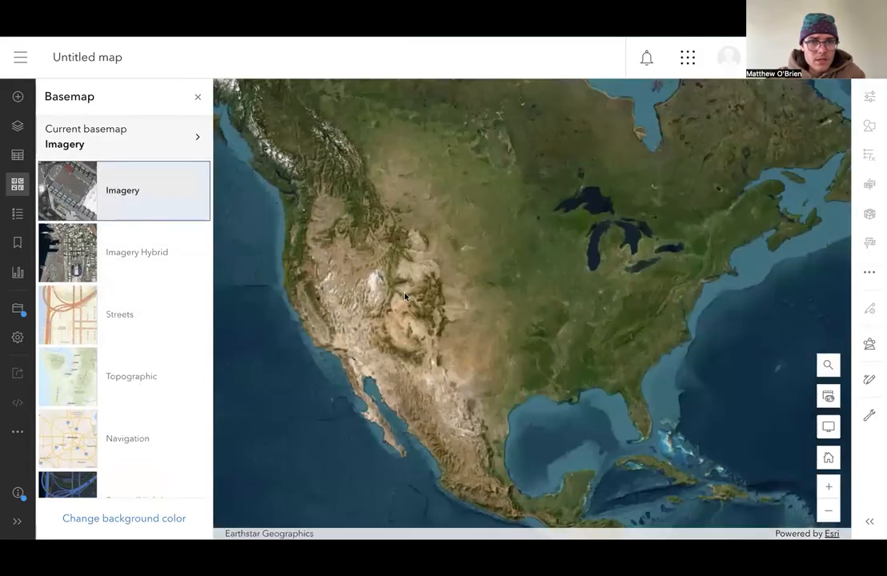
- Change the map's basemap to Terrain with Labels
scroll(144, 406, "down", 3)
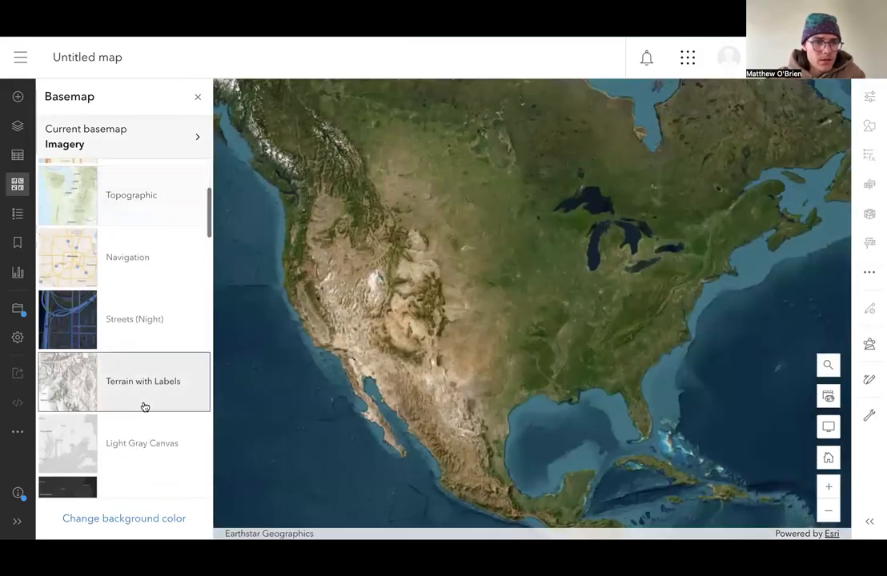
scroll(144, 333, "down", 1)
left_click(144, 311)
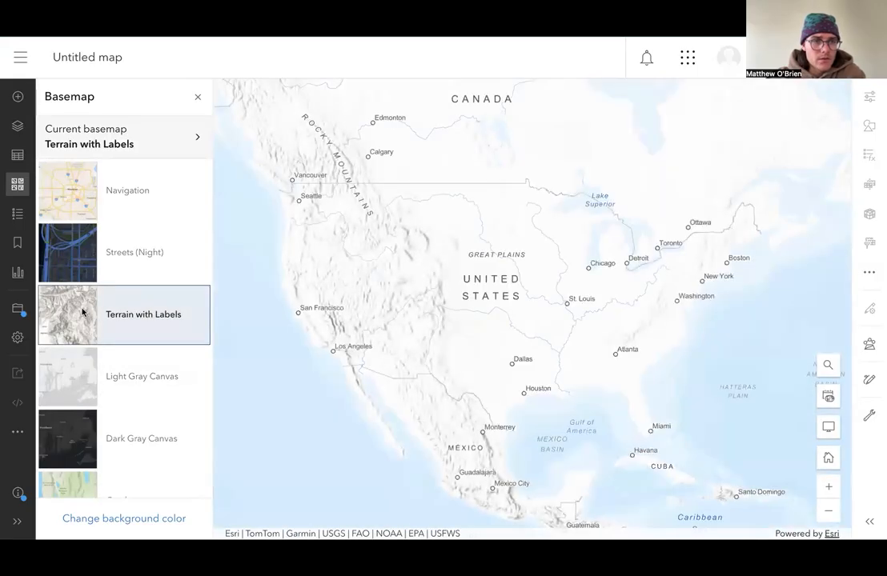
- Hide the World Terrain Reference layer within the Terrain with Labels basemap
left_click(142, 140)
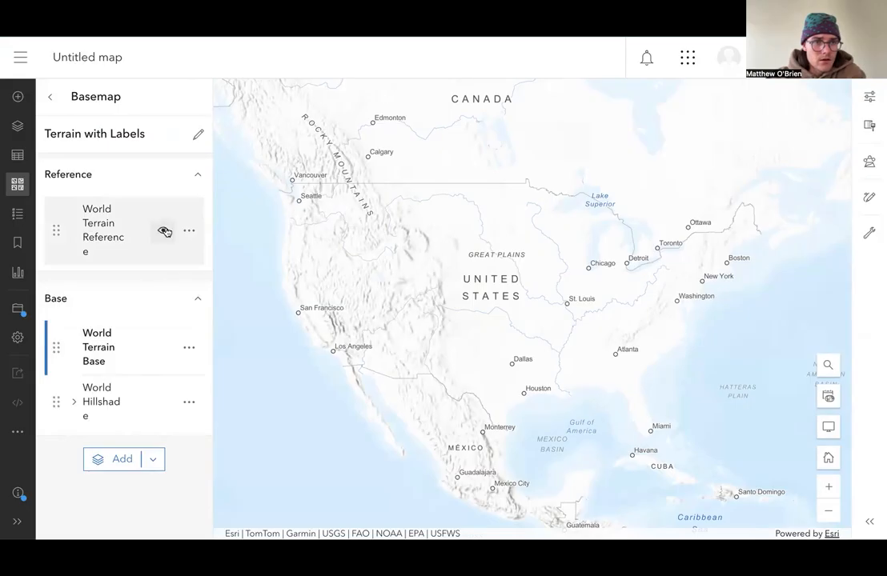
left_click(163, 230)
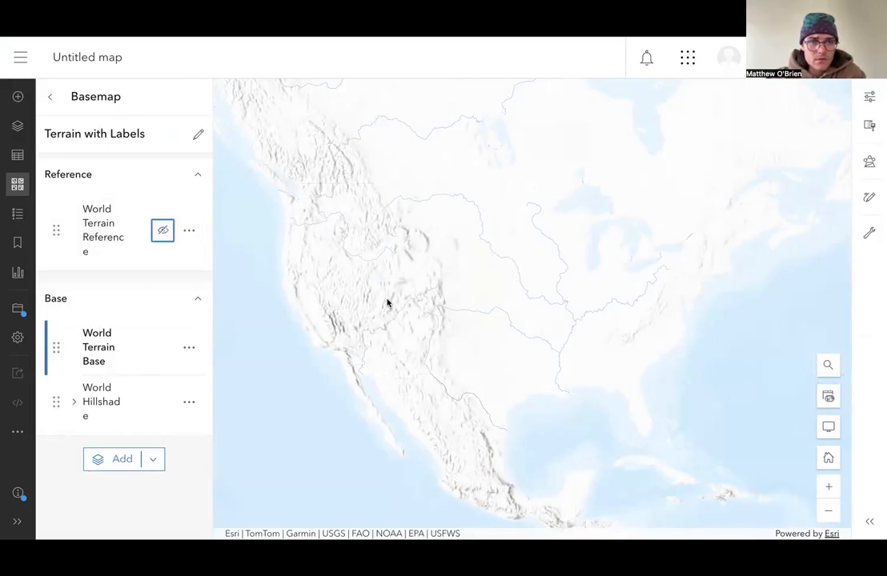
scroll(388, 303, "up", 2)
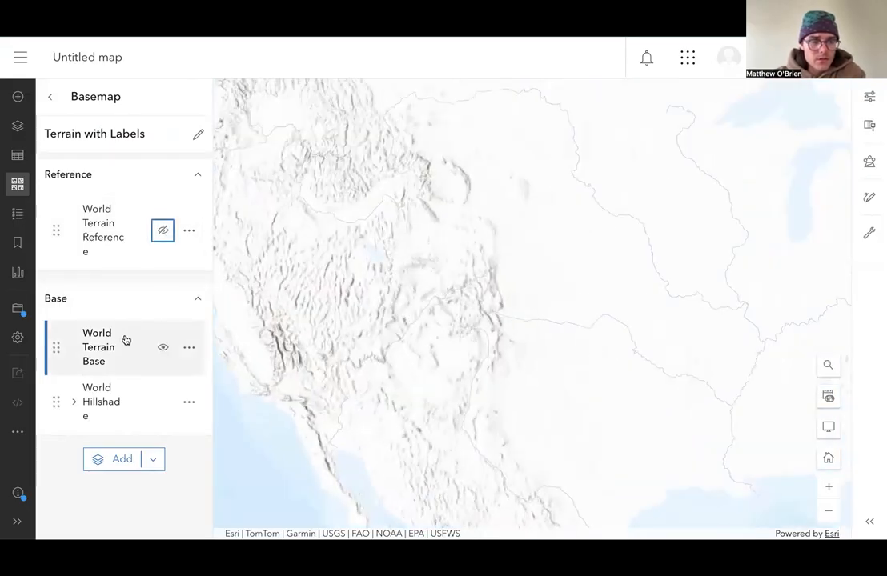
scroll(378, 249, "up", 1)
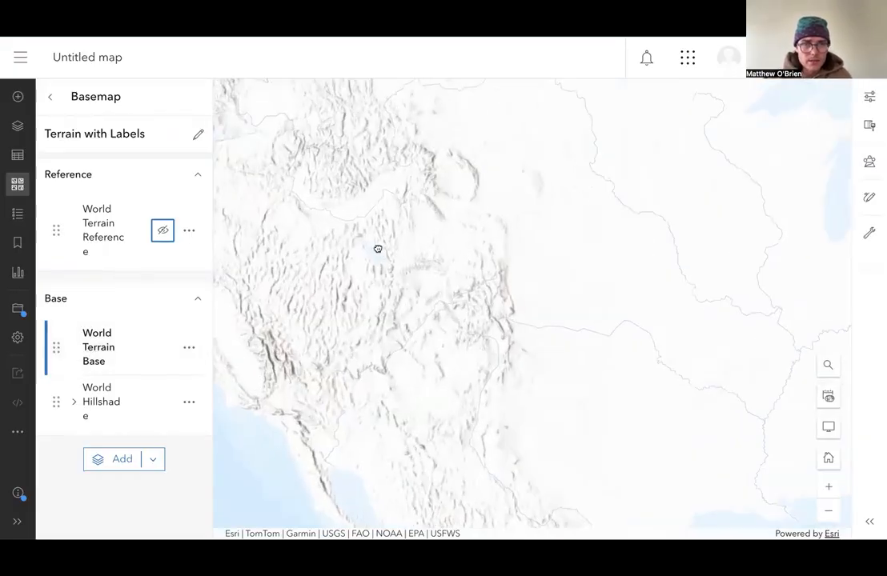
scroll(378, 250, "up", 2)
left_click_drag(394, 332, 413, 231)
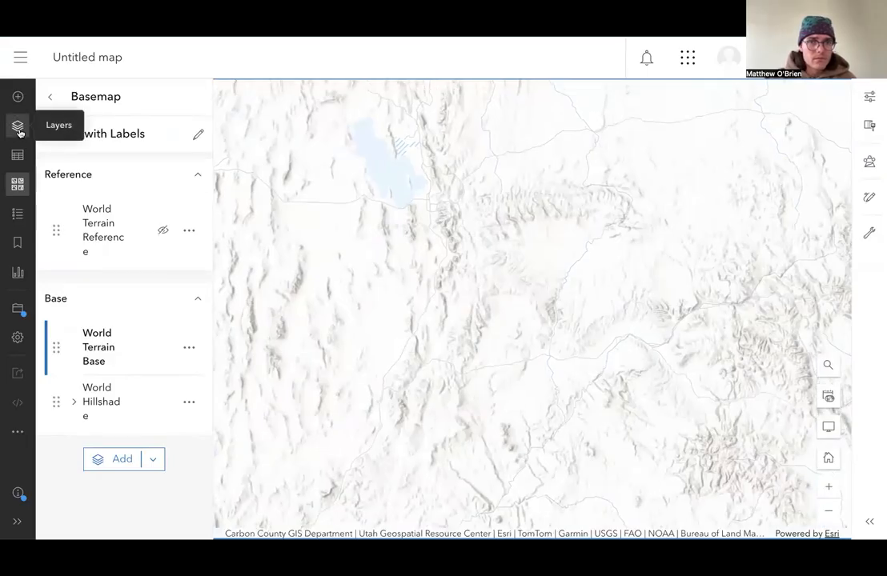
- Start adding a layer to the map, with ArcGIS Online as the content source to search
left_click(18, 128)
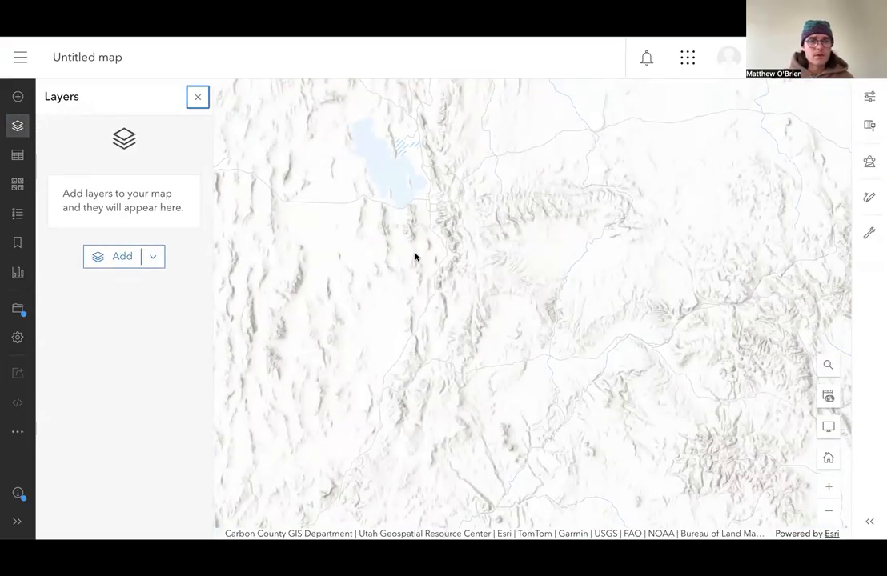
left_click(112, 258)
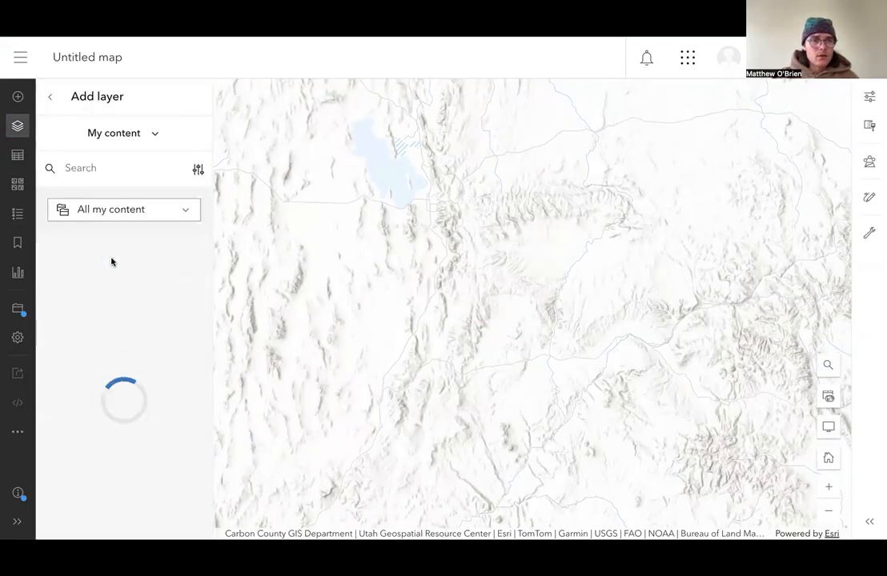
left_click(124, 133)
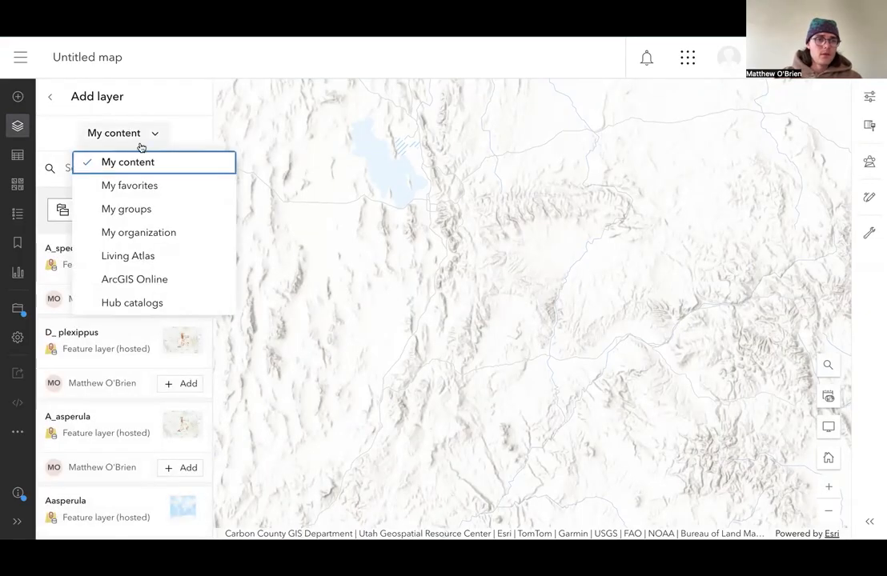
left_click(141, 279)
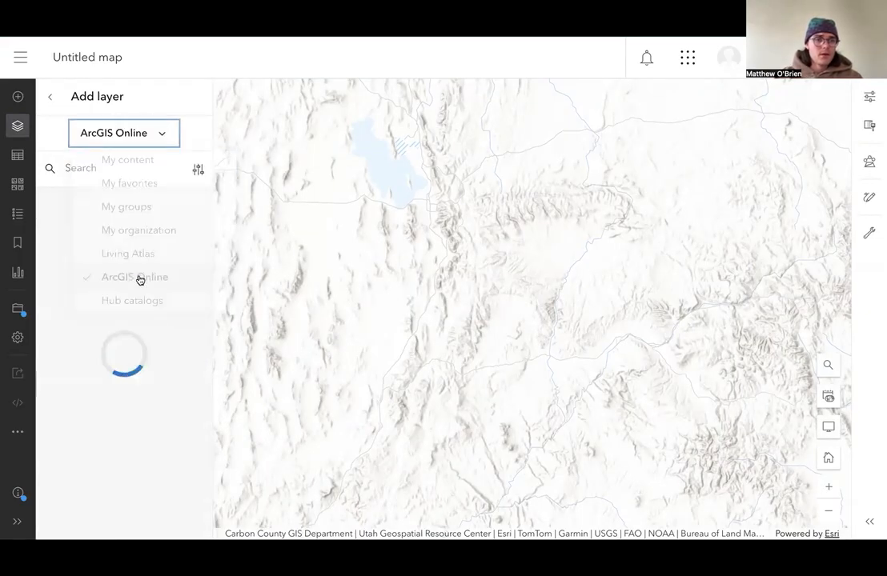
left_click(81, 167)
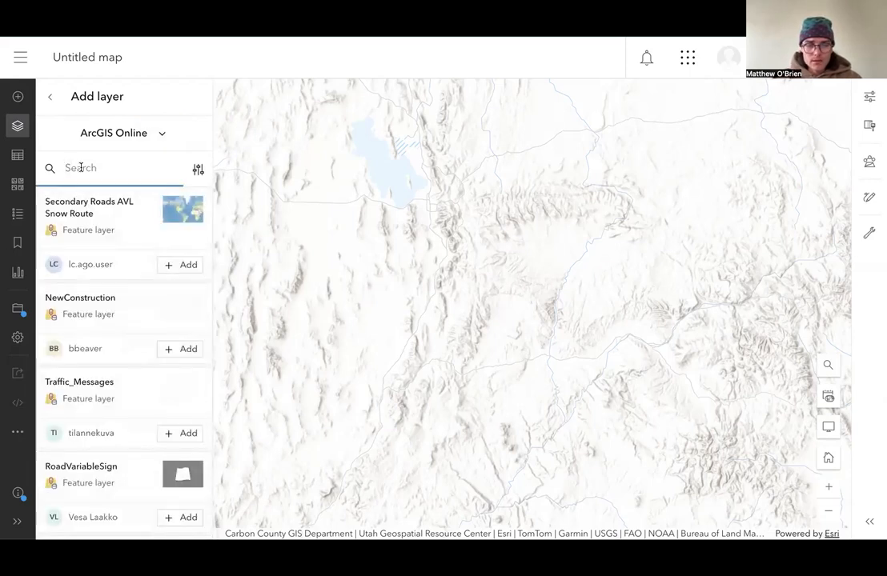
type("e")
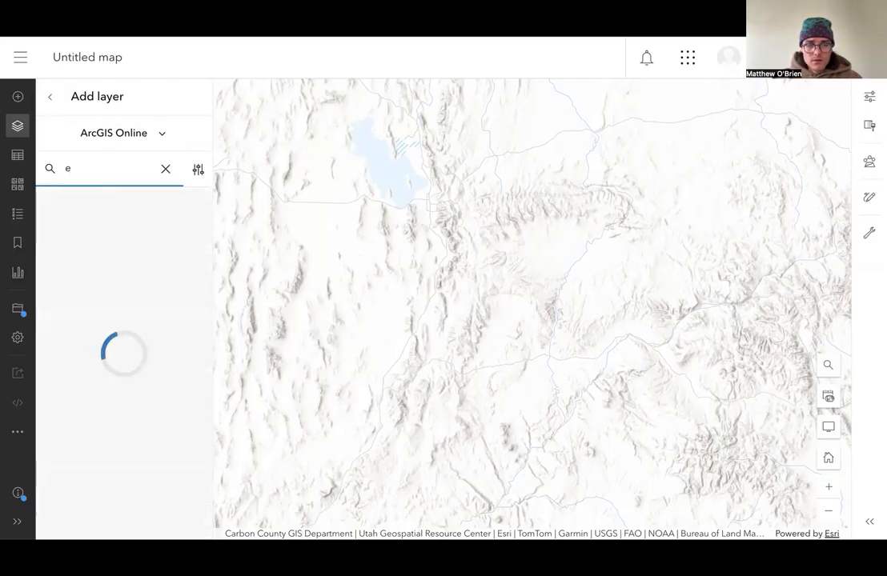
type("colo")
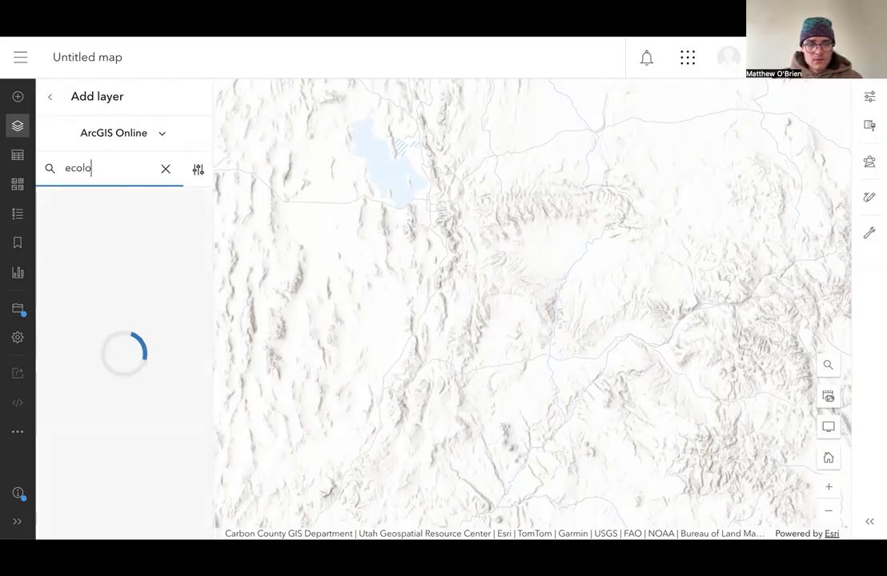
key("BackSpace")
key("BackSpace")
key("BackSpace")
key("BackSpace")
key("BackSpace")
- Search ArcGIS Online for "utah ecoregions" and add the Utah_Ecoregions_L4 feature layer to the map
type("uta")
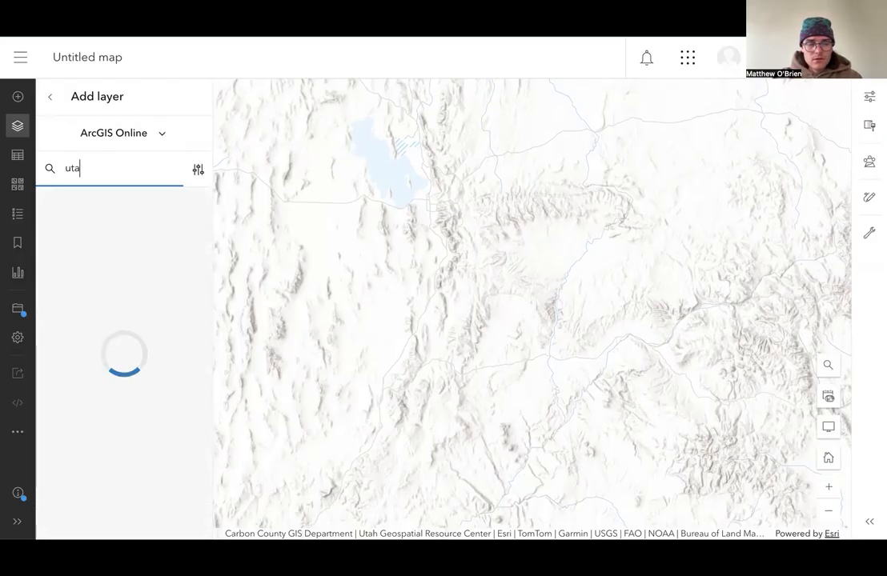
type("h ecoregions")
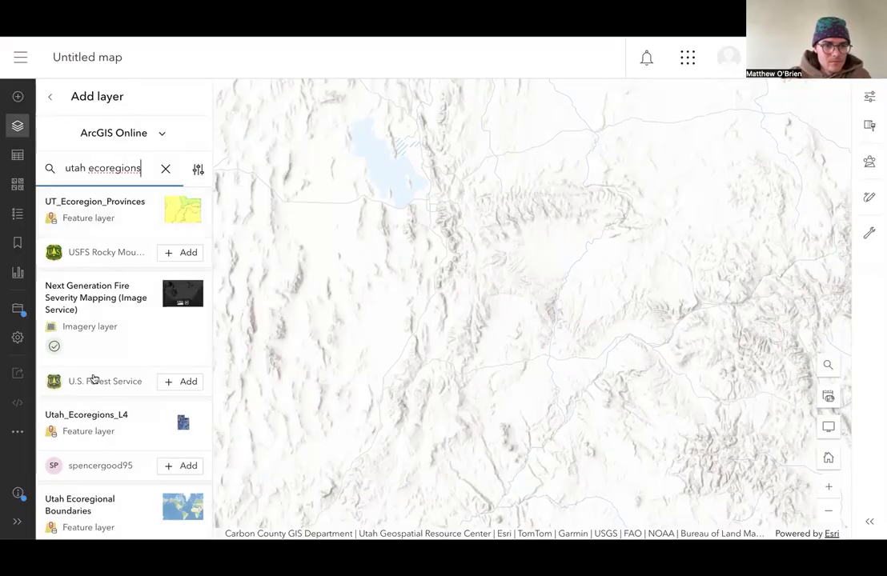
scroll(94, 378, "down", 1)
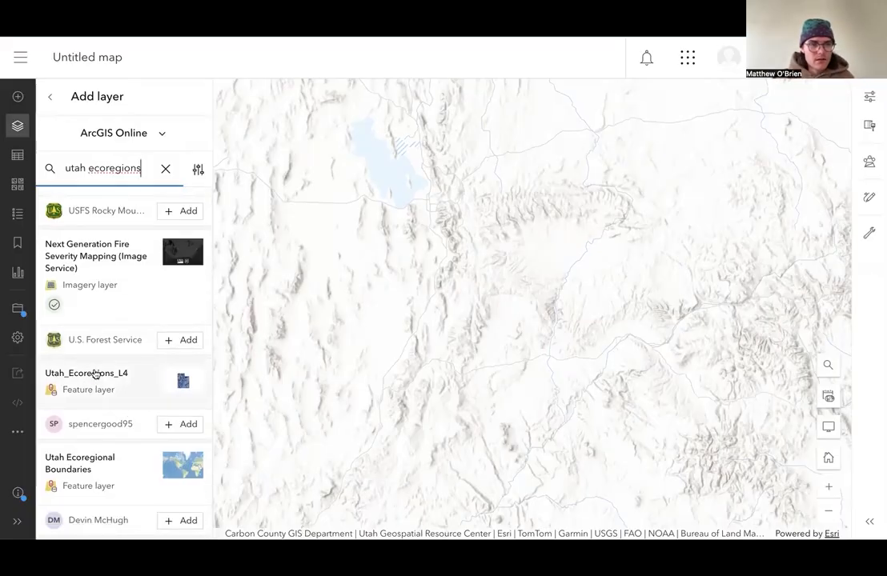
left_click(164, 424)
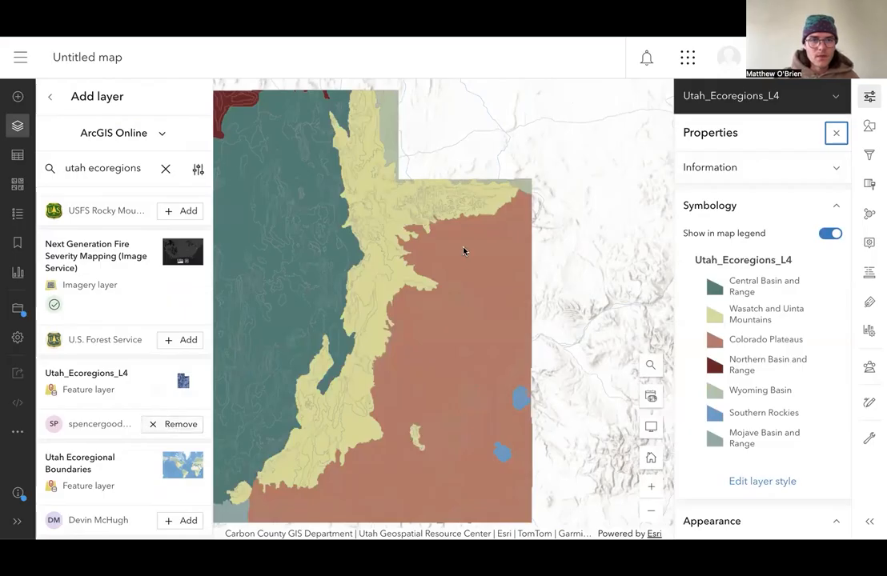
- Return from the layer search to the map's layer list and toggle the visibility of Utah_Ecoregions_L4 off and on
left_click_drag(352, 304, 423, 303)
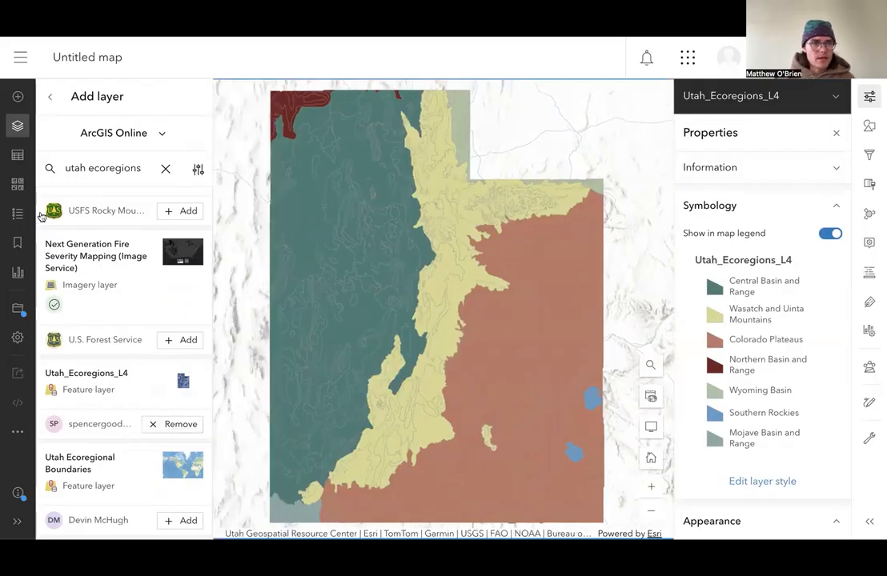
left_click(16, 127)
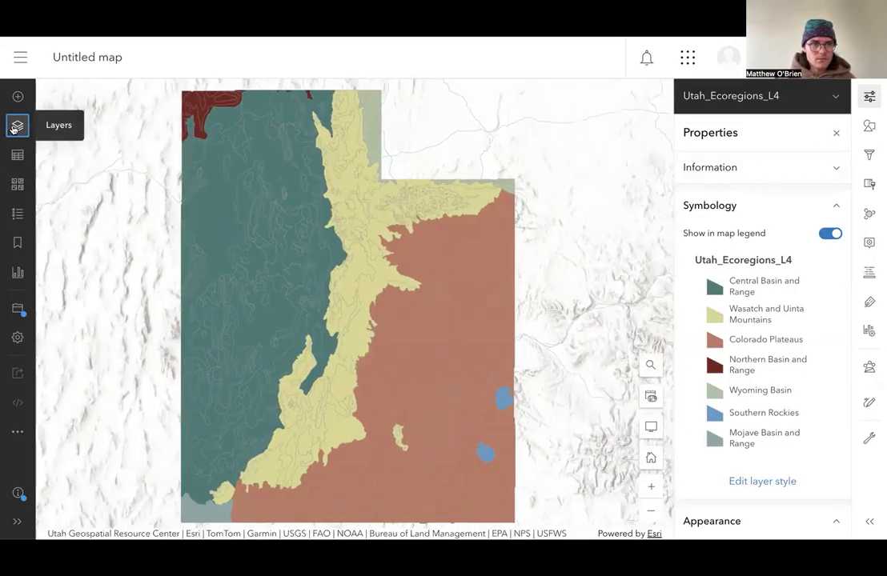
left_click(16, 126)
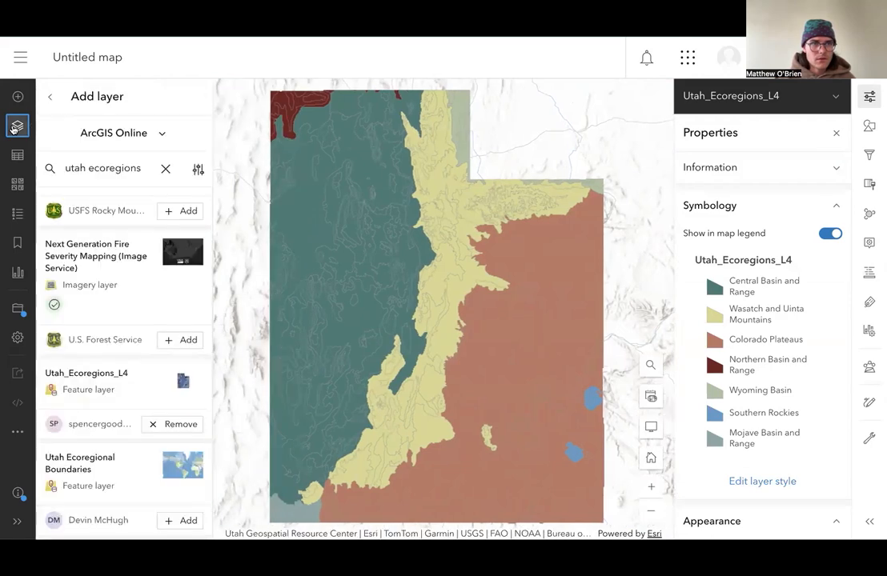
left_click(51, 99)
left_click(172, 136)
left_click(172, 136)
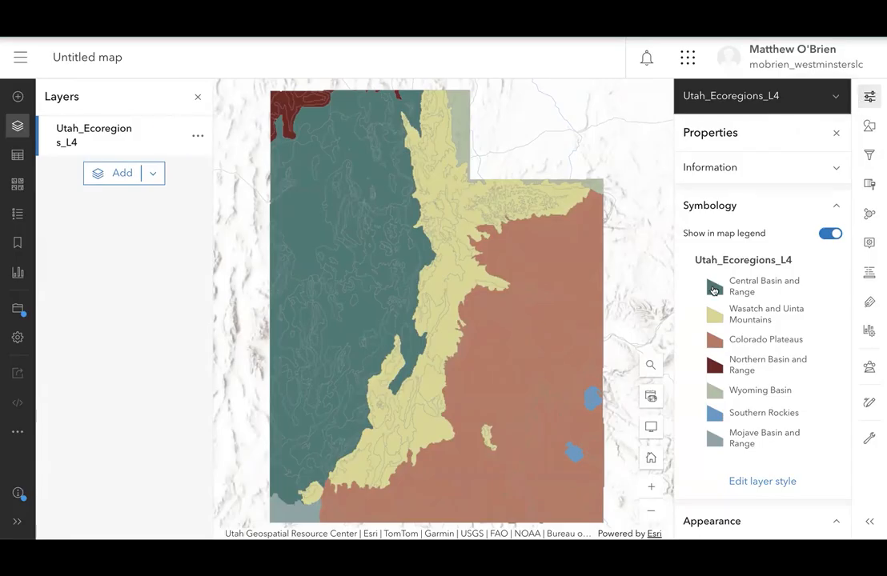
scroll(714, 288, "down", 1)
scroll(713, 289, "up", 1)
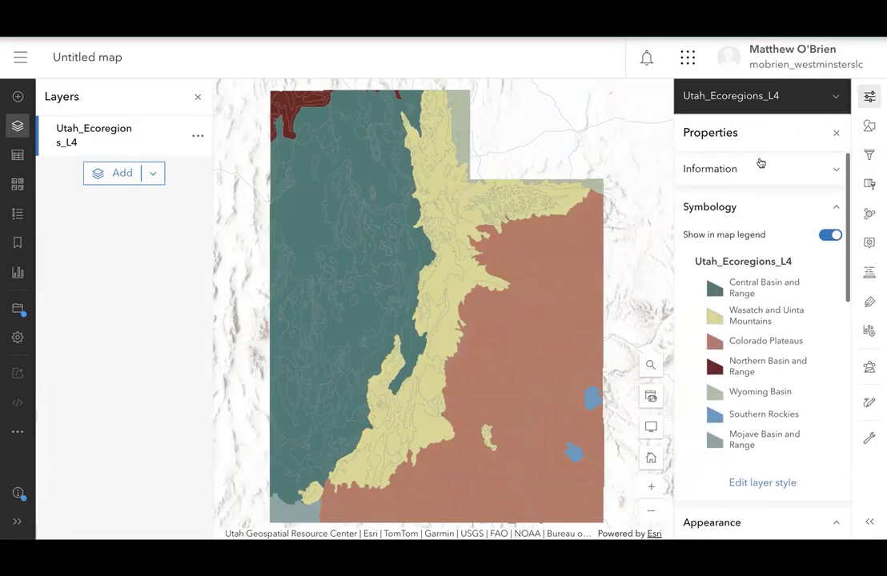
left_click(866, 130)
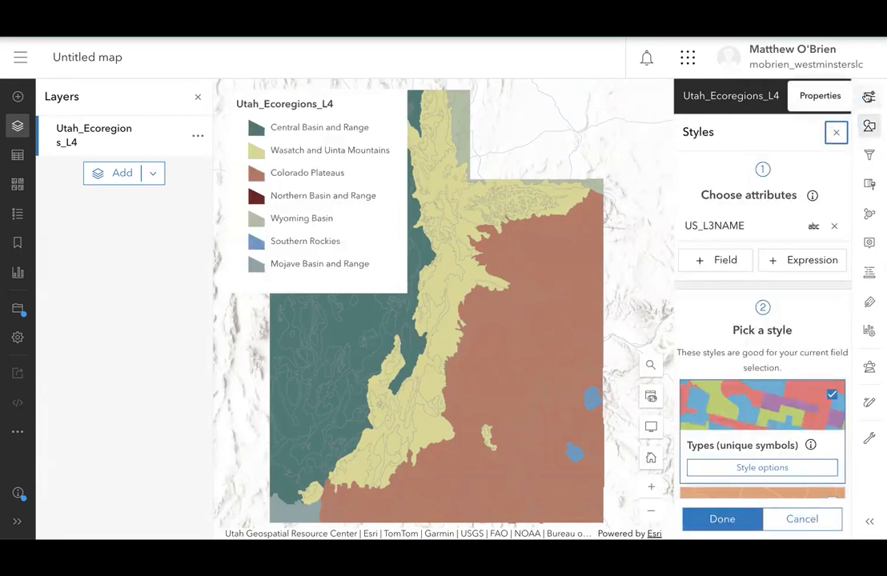
left_click(869, 96)
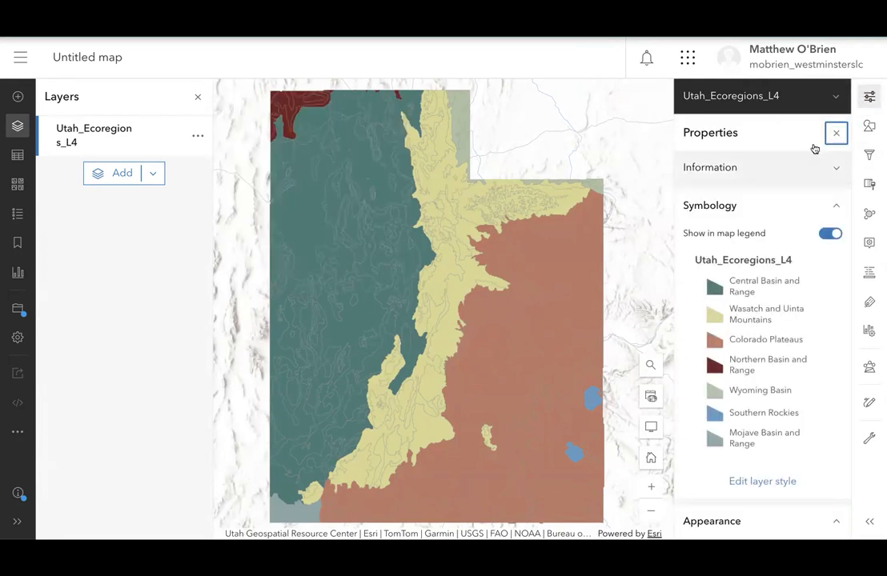
scroll(742, 328, "down", 1)
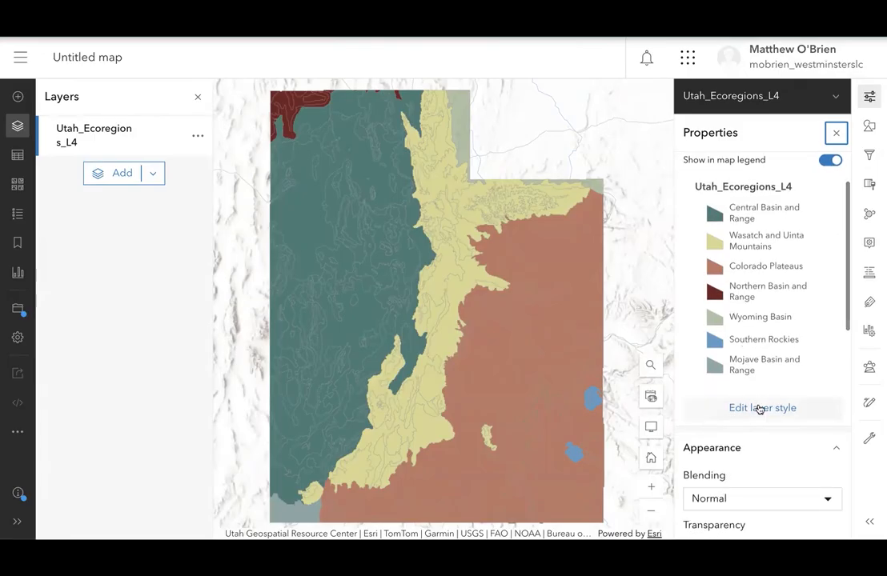
scroll(758, 409, "up", 1)
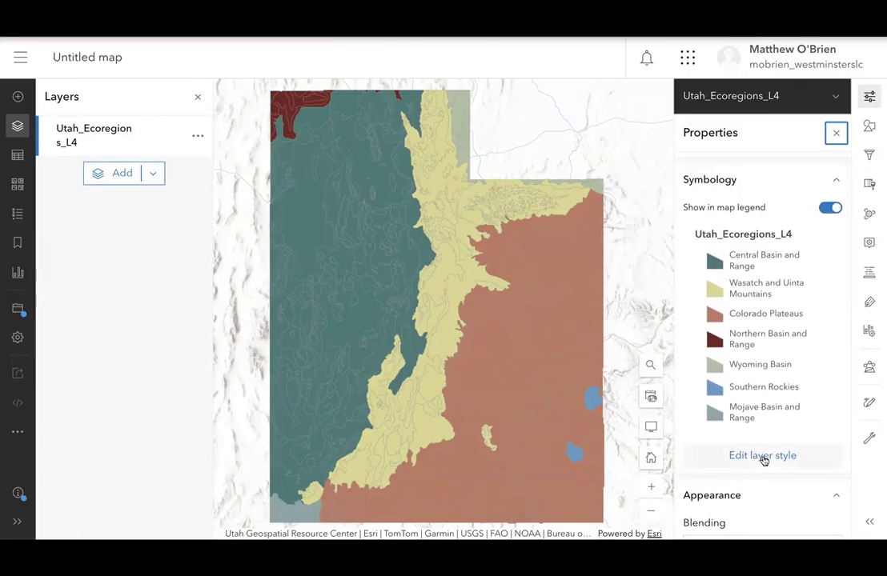
- Open the style options for the unique symbols of Utah_Ecoregions_L4 and remove the fill color from Central Basin and Range
left_click(764, 456)
scroll(764, 462, "down", 1)
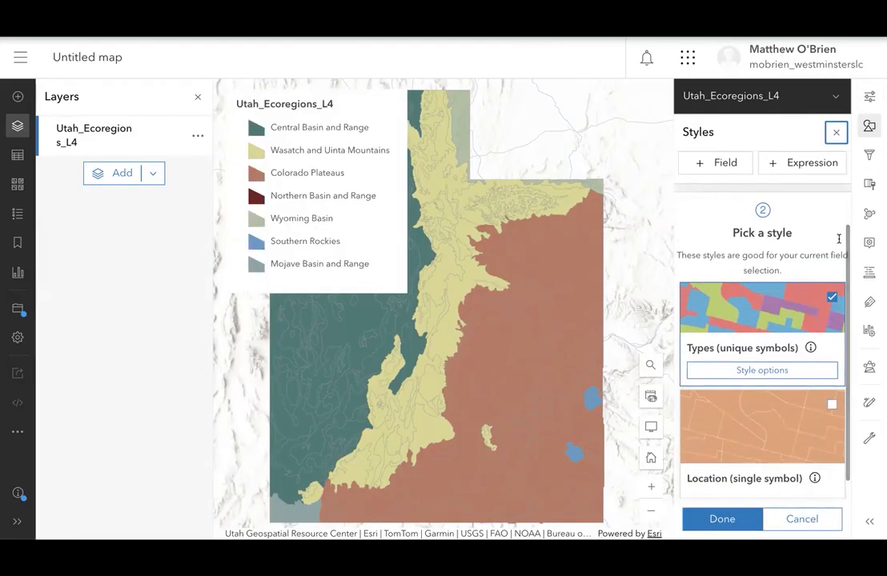
scroll(771, 390, "down", 1)
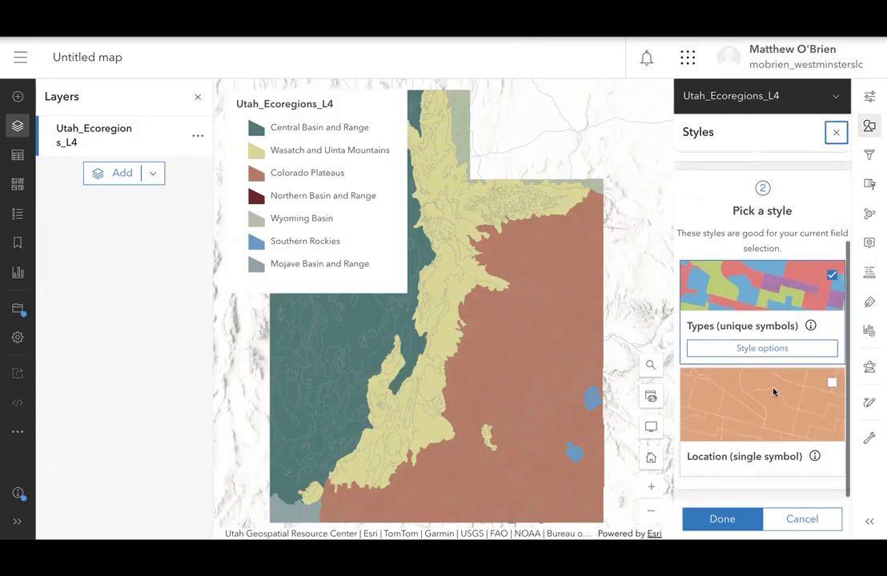
left_click(750, 349)
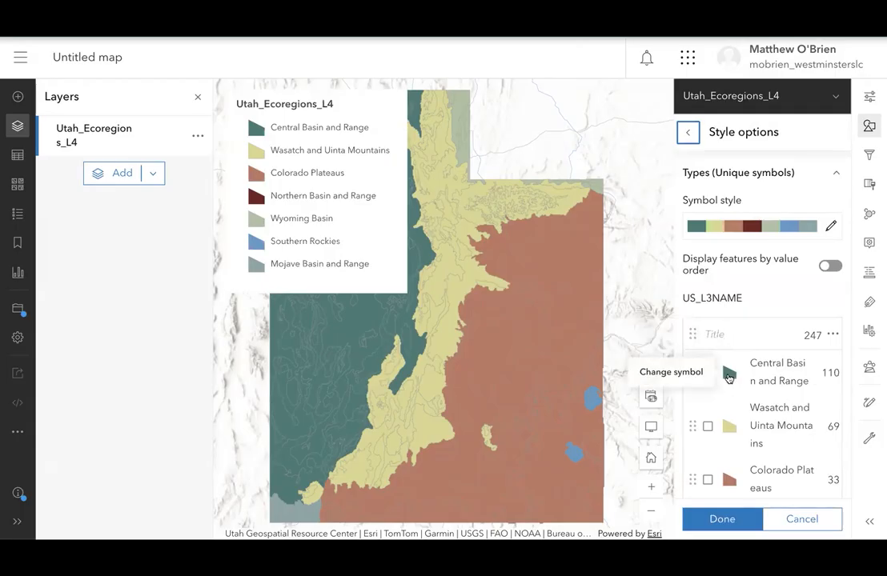
left_click(729, 375)
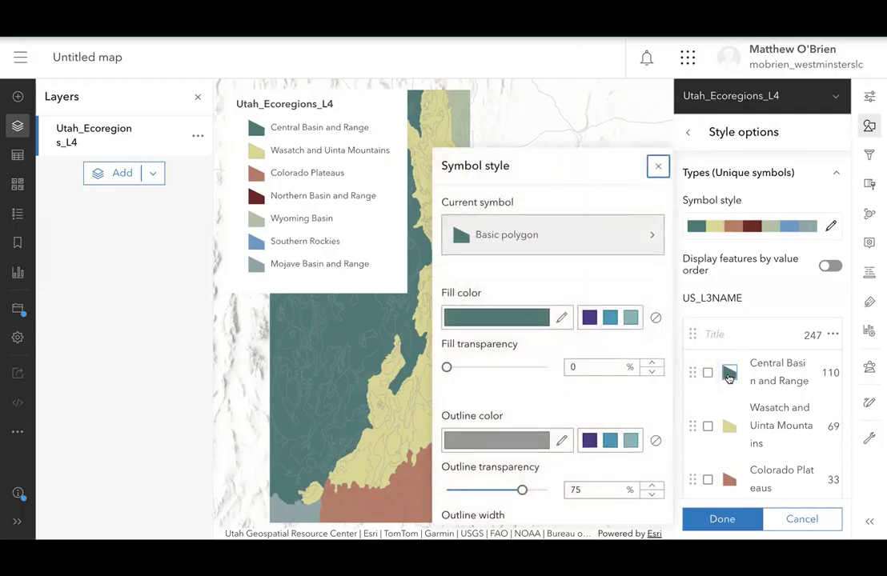
left_click(654, 317)
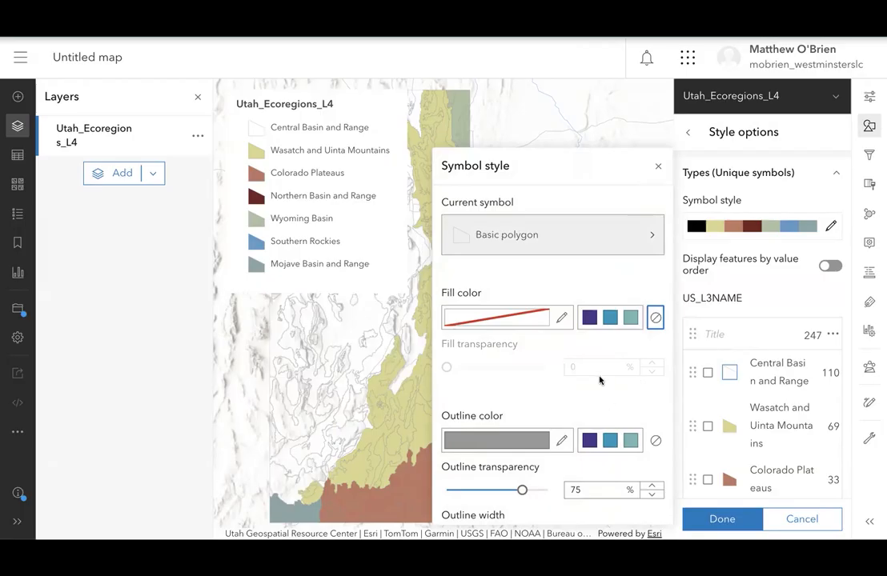
- Set the outline color of Central Basin and Range to dark purple, leaving the symbol with no fill
scroll(599, 378, "down", 1)
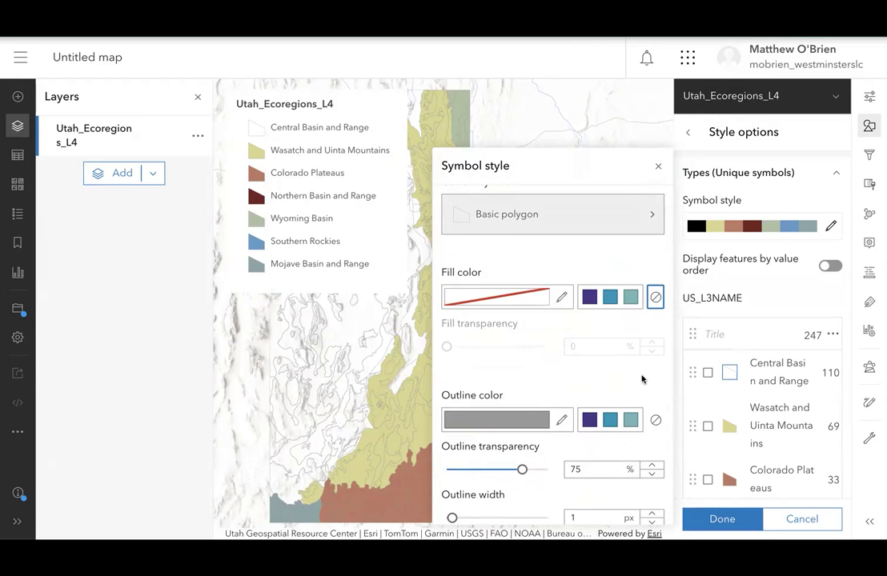
scroll(612, 366, "down", 1)
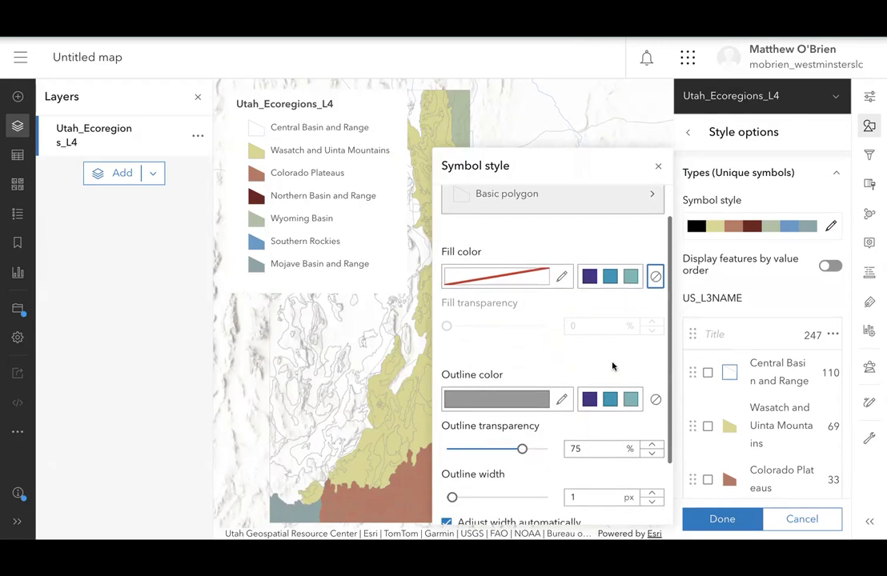
left_click(589, 277)
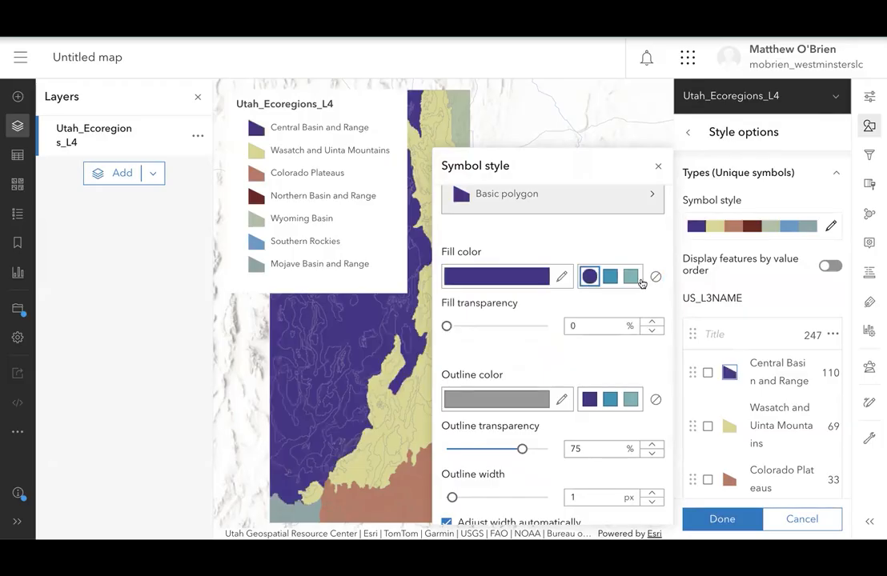
left_click(656, 277)
left_click(588, 399)
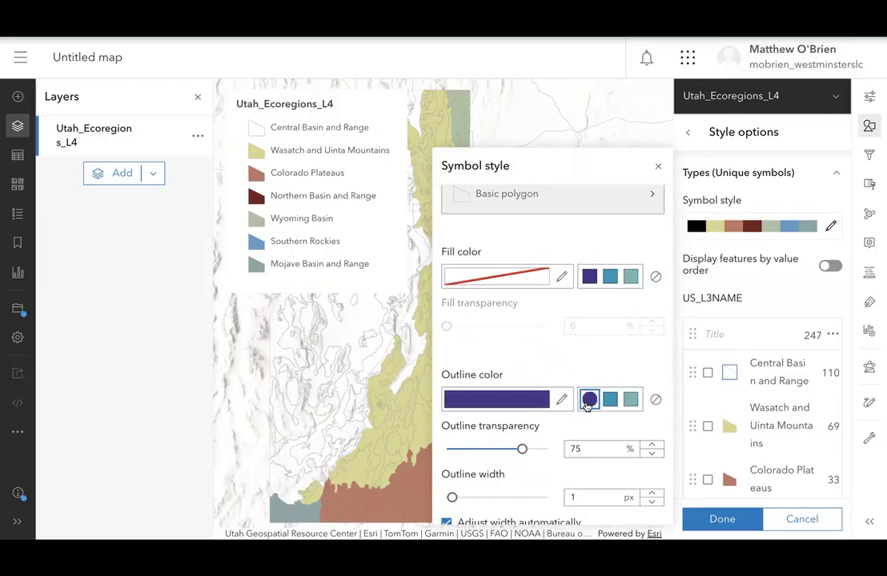
- Remove the fill from Wasatch and Uinta Mountains and set its outline color to teal blue
scroll(730, 392, "down", 1)
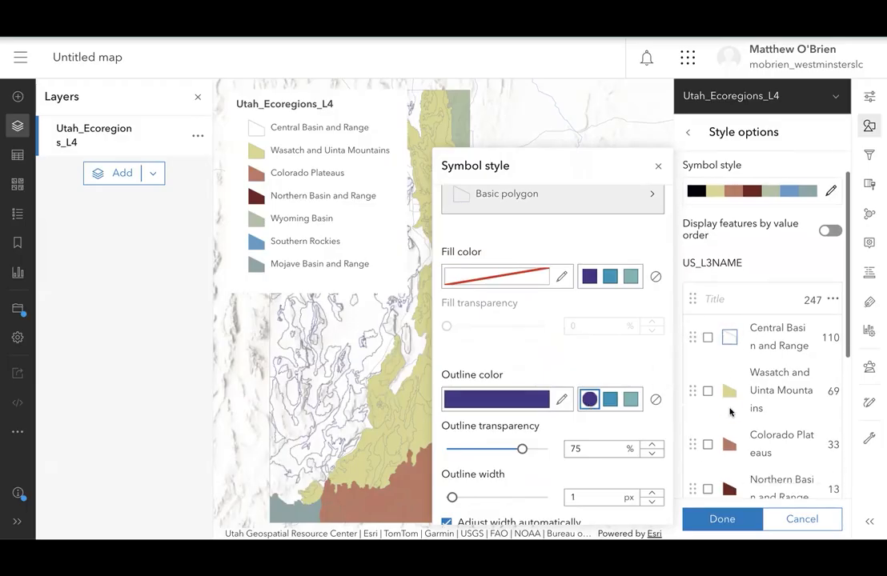
left_click(729, 391)
left_click(655, 317)
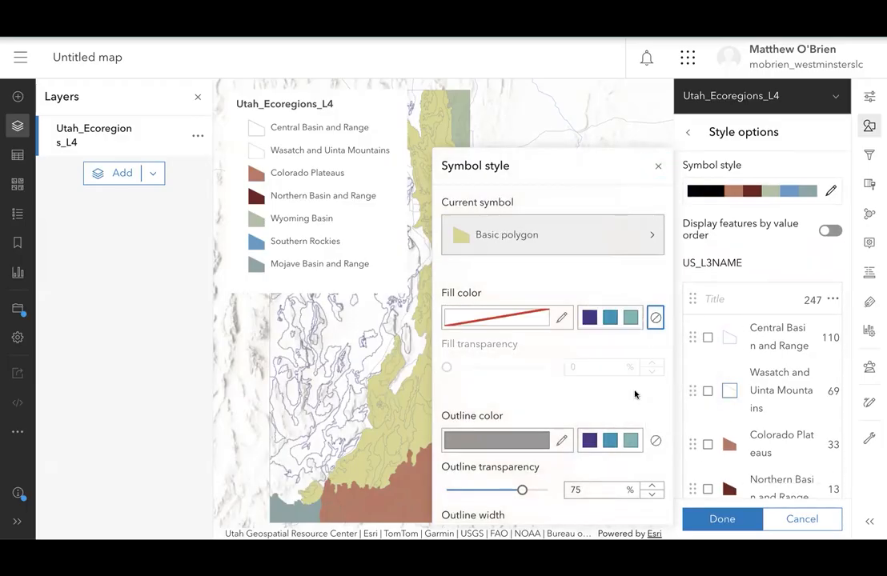
left_click(611, 443)
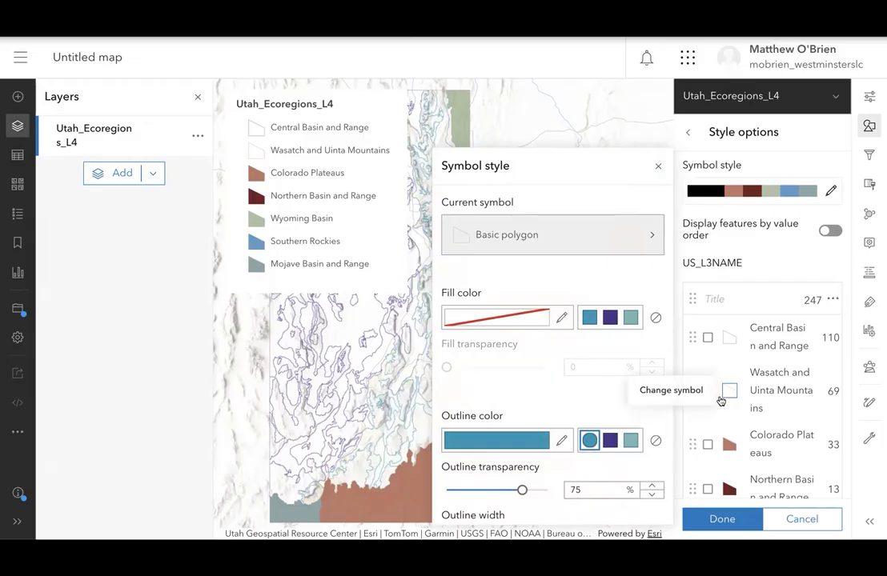
- Give Colorado Plateaus and the remaining ecoregions unfilled symbols with distinct outline colors, using purple for Colorado Plateaus, and finish the layer styling
left_click(727, 444)
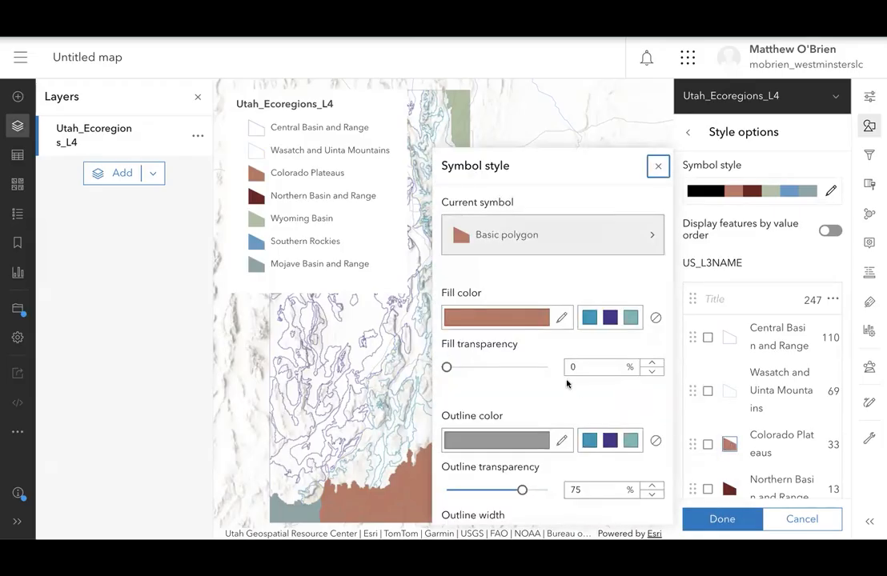
left_click(562, 394)
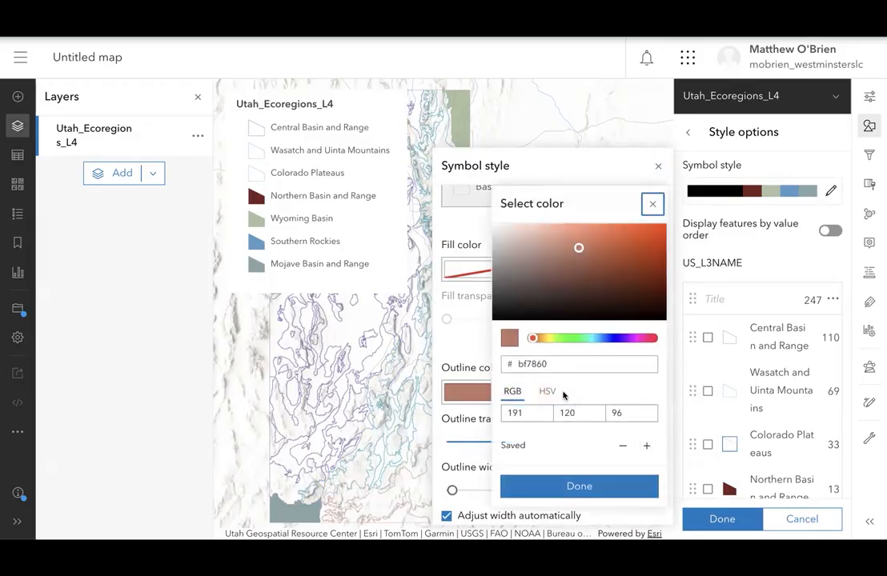
left_click(635, 337)
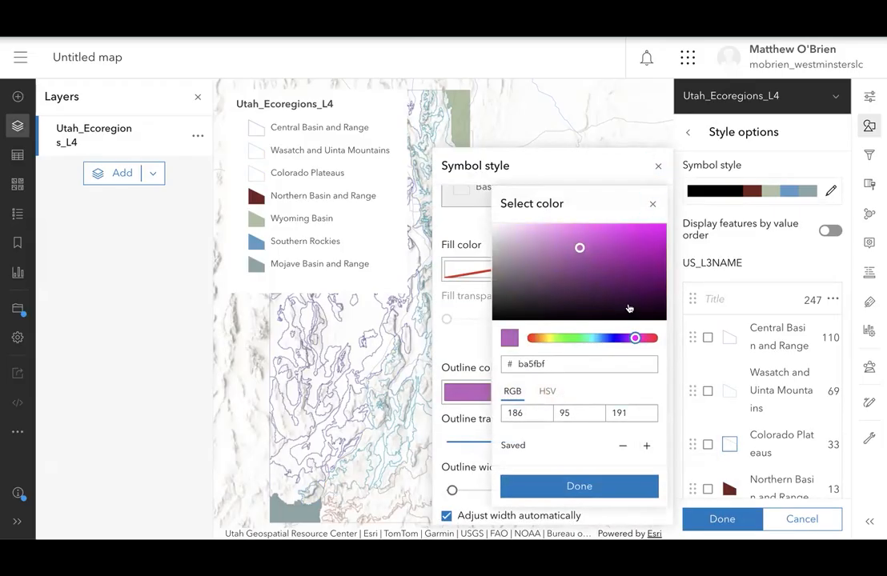
left_click_drag(644, 251, 652, 258)
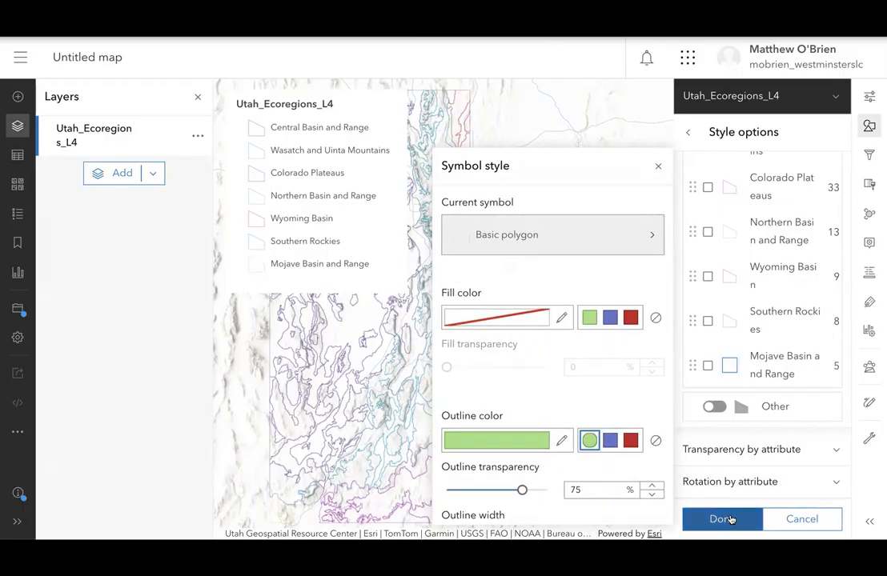
left_click(724, 519)
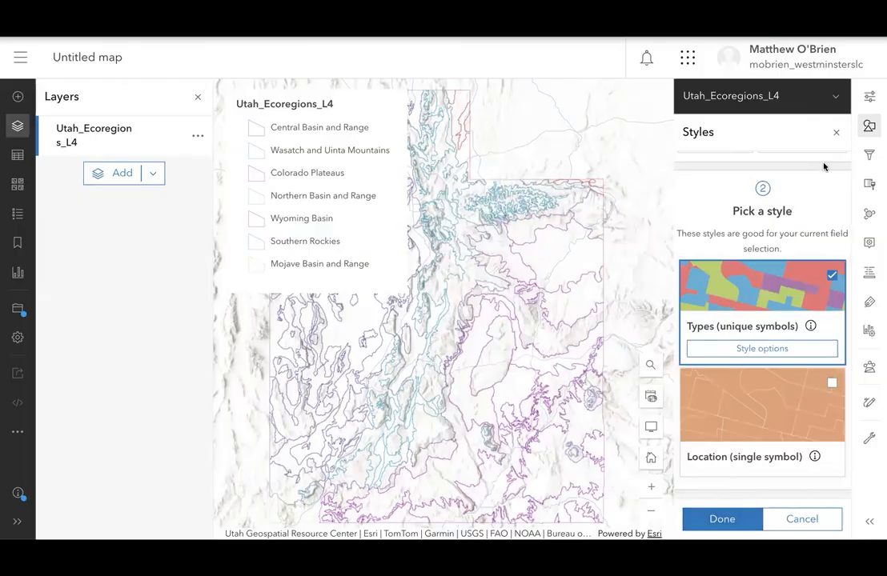
left_click(869, 126)
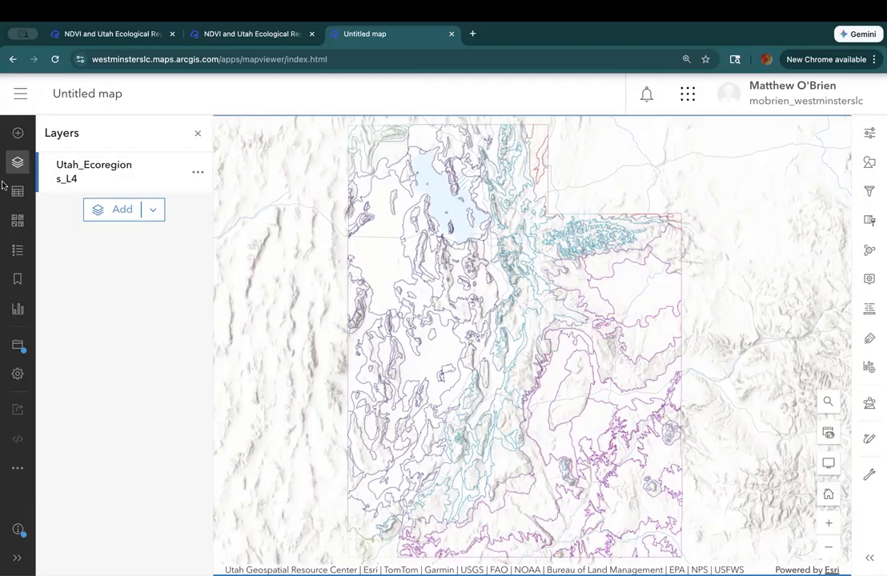
- Start saving the map as a new item titled "LAB III Ecoregions and NDVI 2026"
left_click(18, 349)
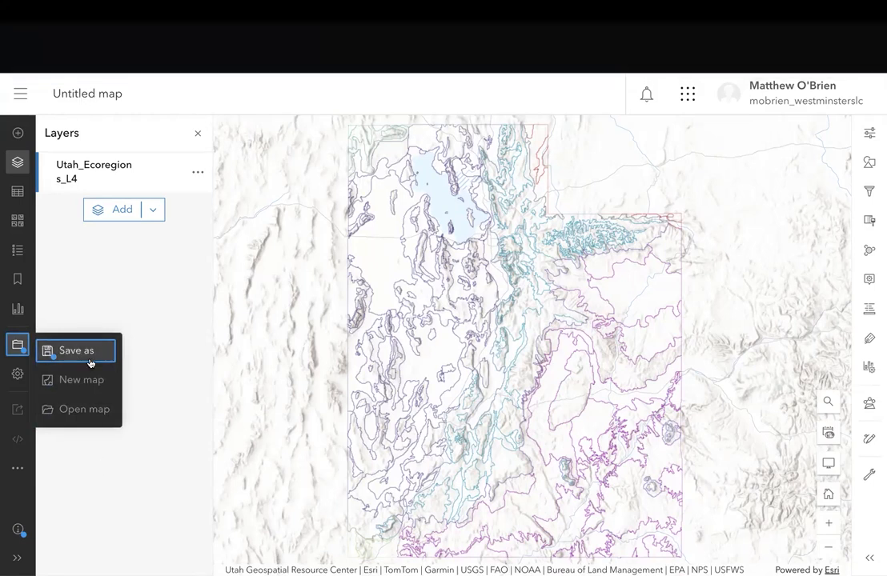
left_click(78, 360)
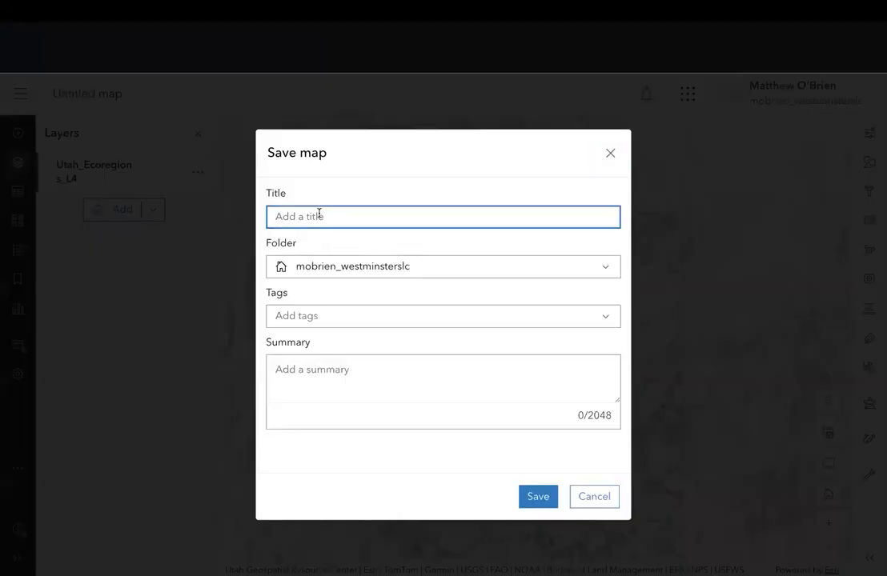
type("LAB III")
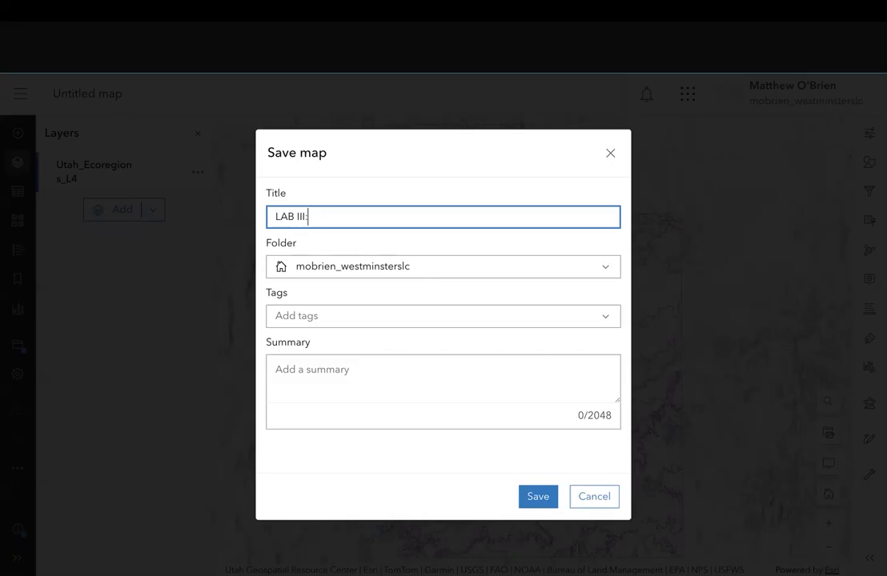
type(" N")
type("Ecoregi")
type("ons")
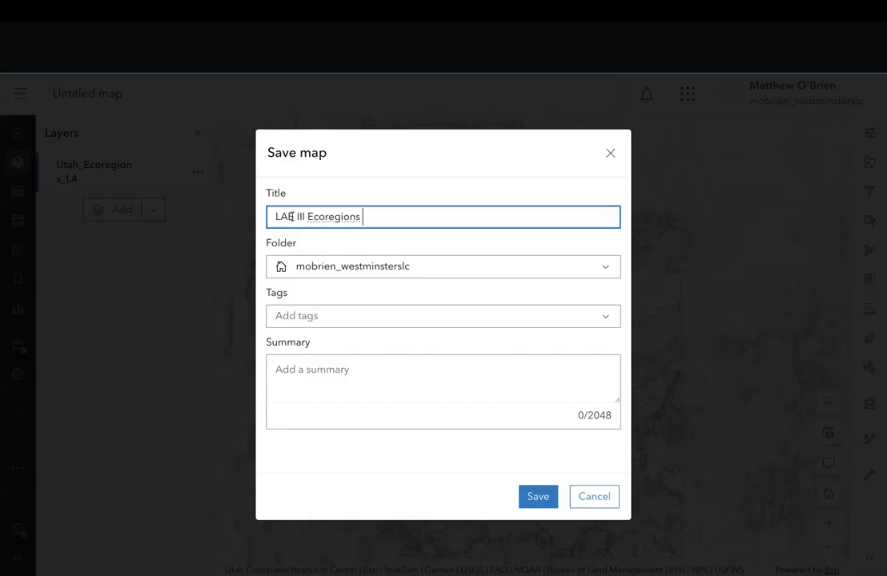
type(" and NDVI 202")
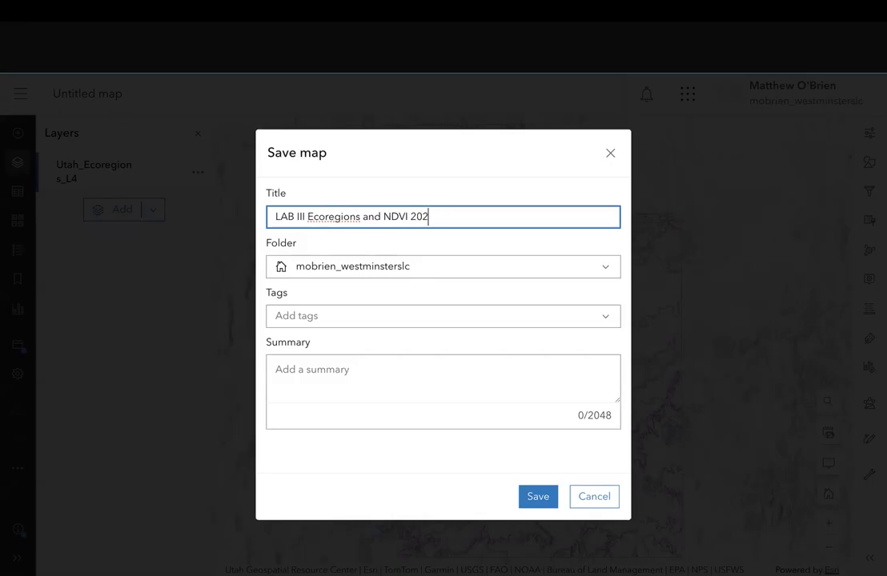
type("6")
- Choose the Maps folder as the save location and save the map
left_click(501, 266)
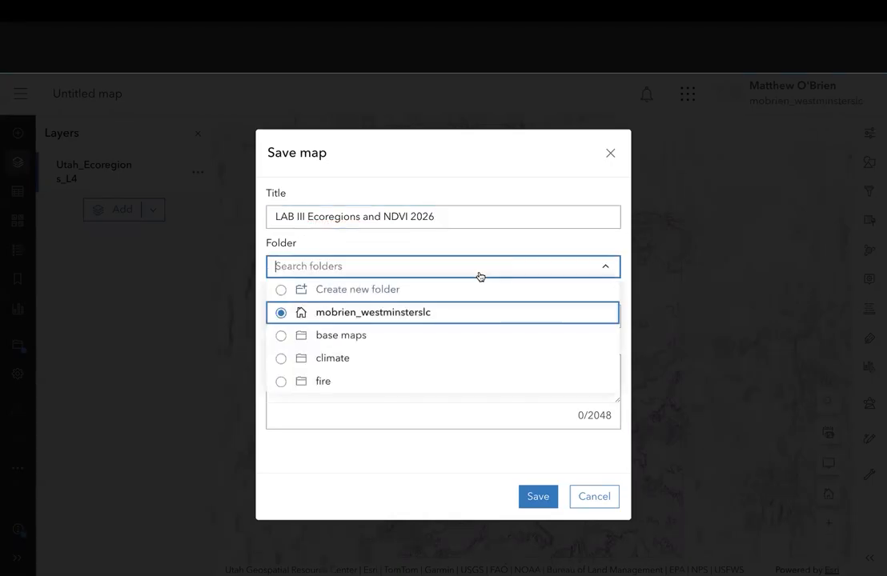
scroll(336, 340, "down", 3)
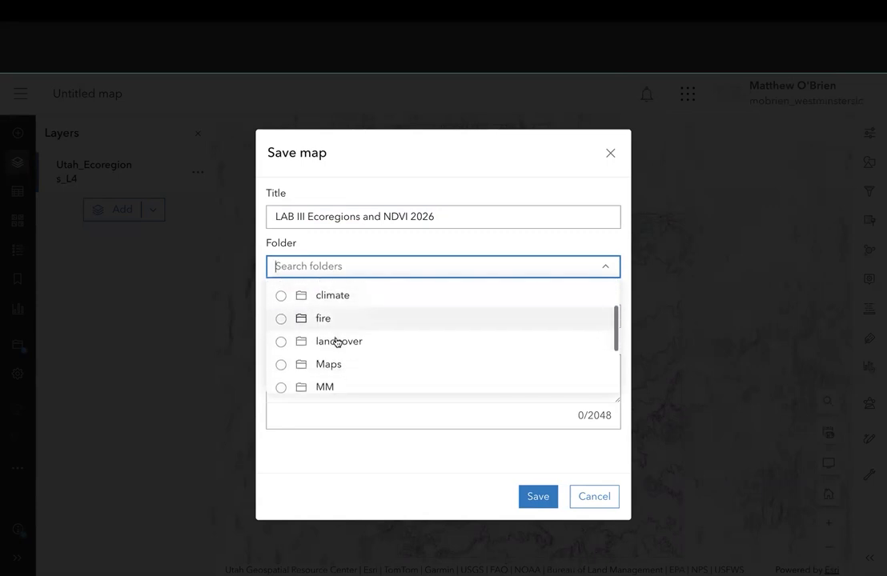
left_click(330, 332)
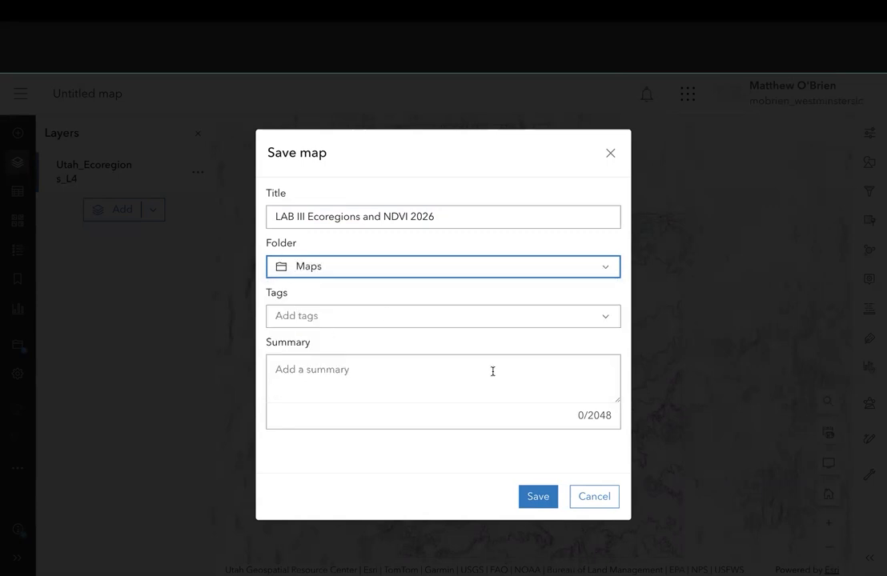
left_click(540, 494)
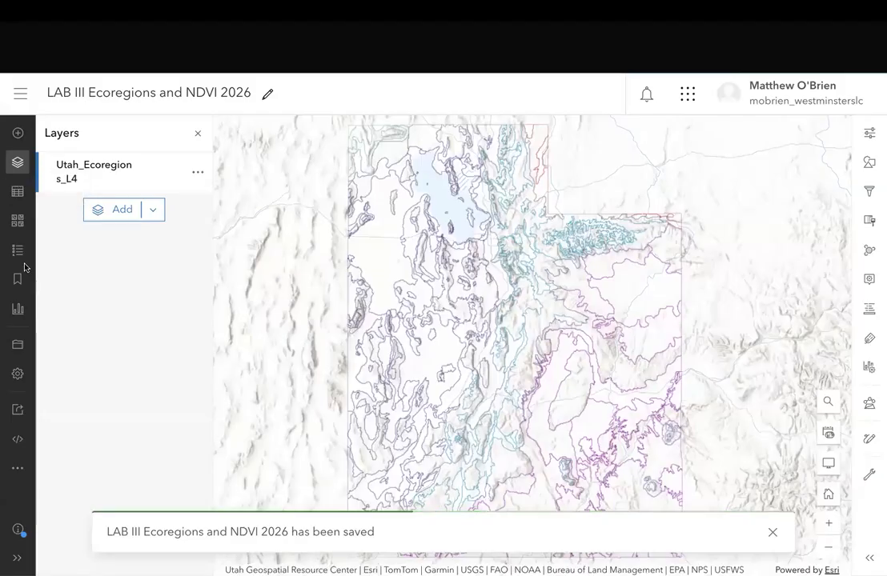
- Start adding another layer to the map, with ArcGIS Online as the content source
left_click(17, 161)
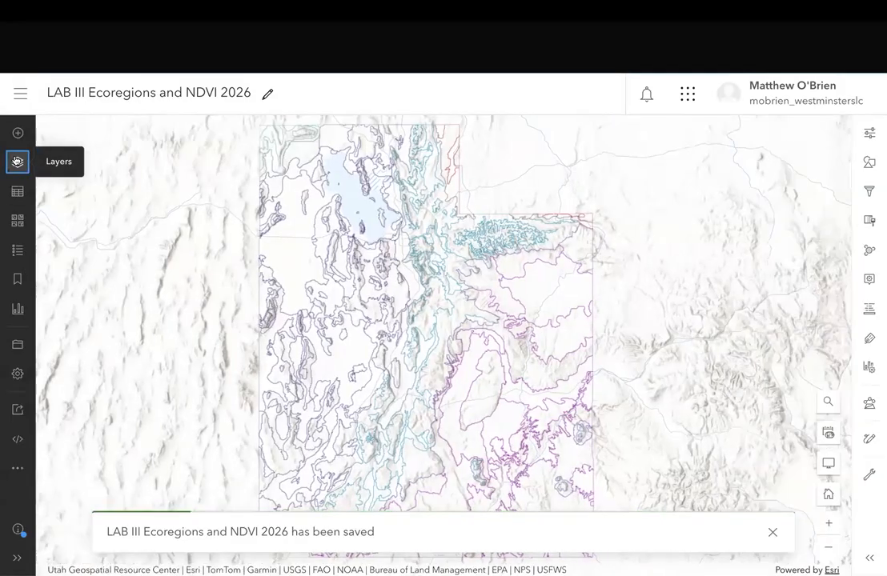
left_click(17, 161)
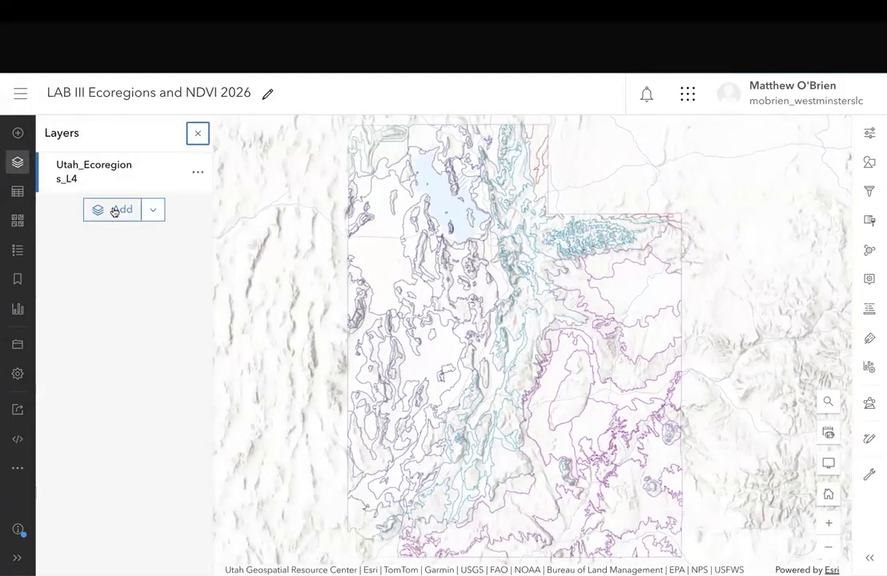
left_click(157, 210)
left_click(118, 211)
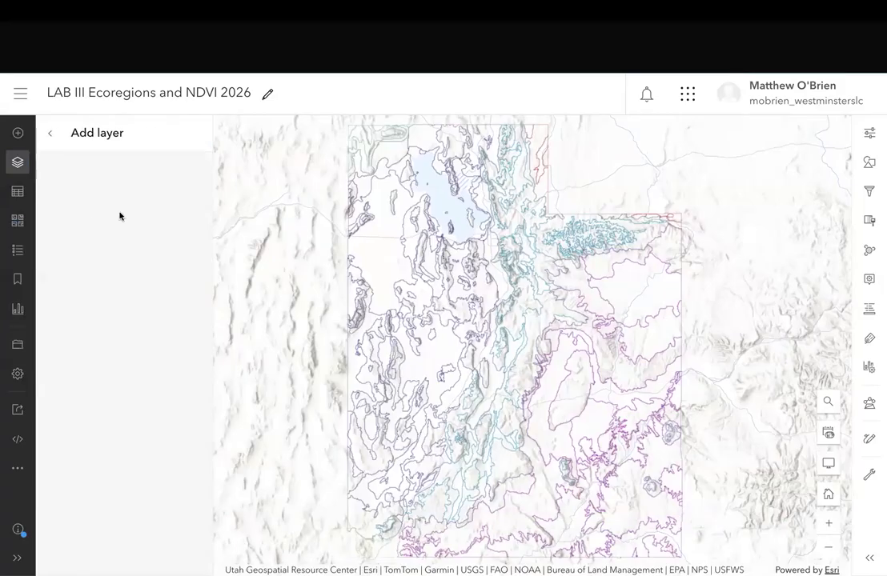
left_click(121, 172)
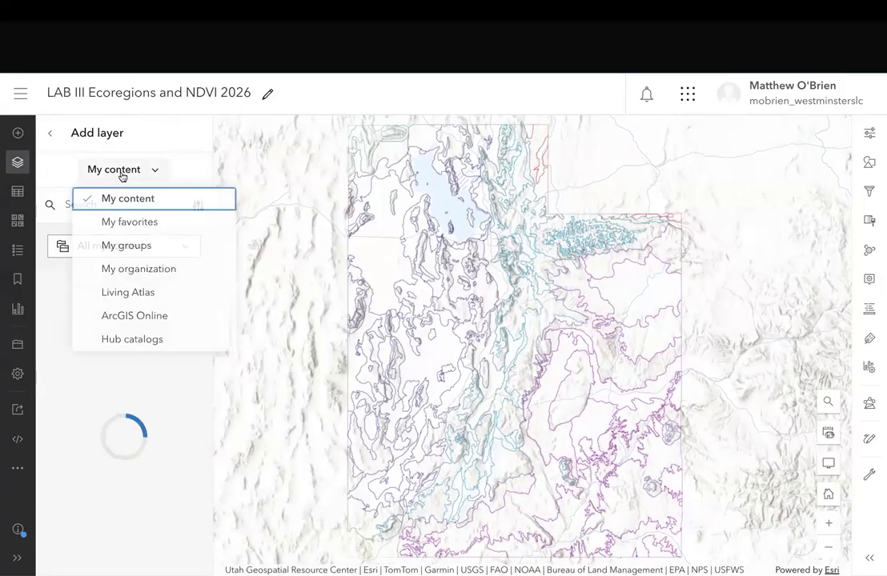
left_click(136, 317)
- Search the ArcGIS Online layers for "NAIP NDVI"
left_click(90, 205)
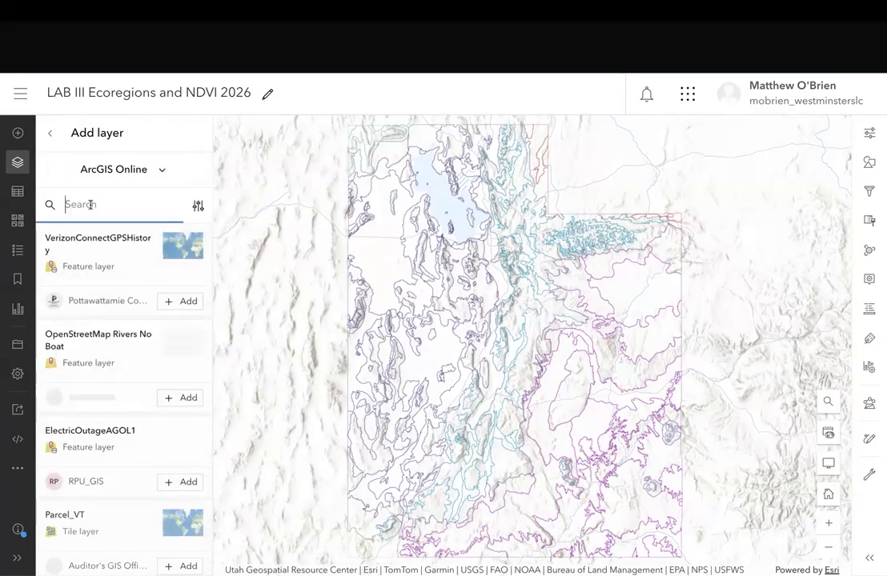
type("NAIP")
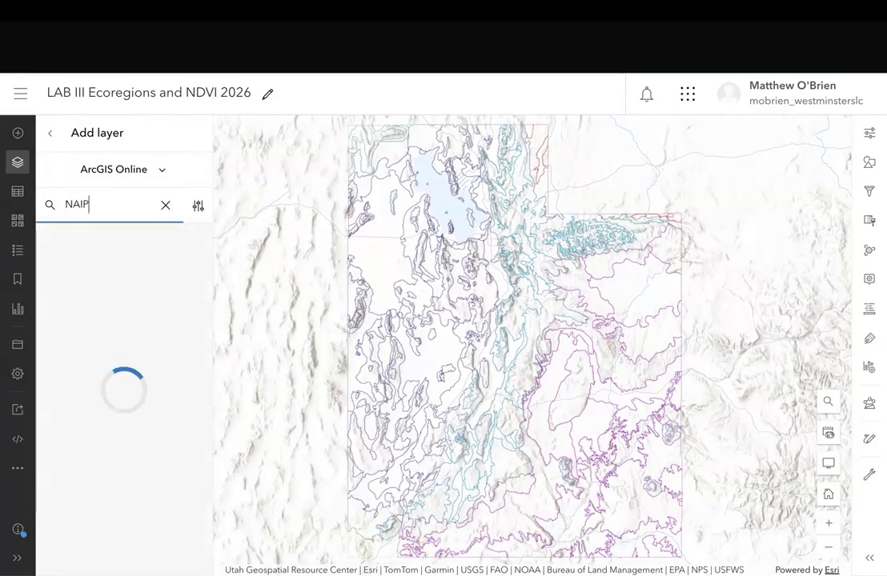
type(" N")
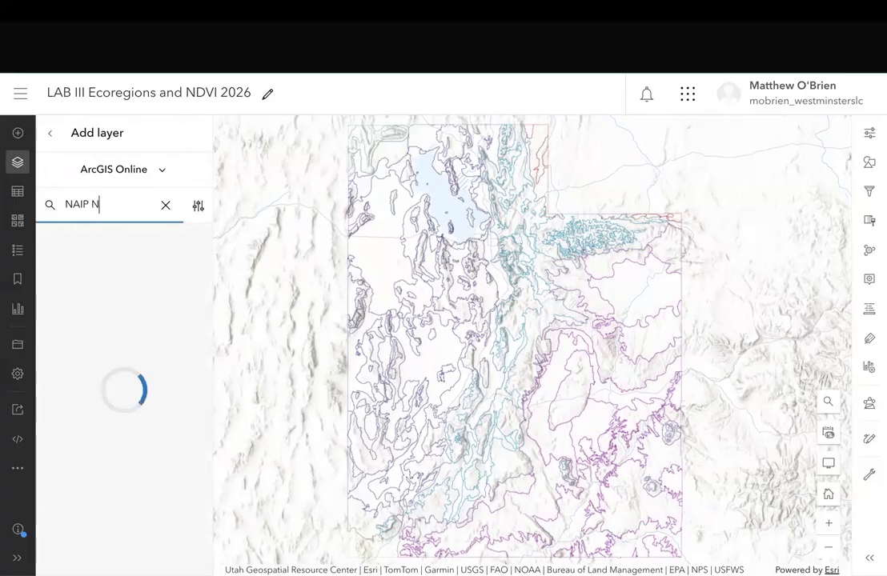
type("DVI")
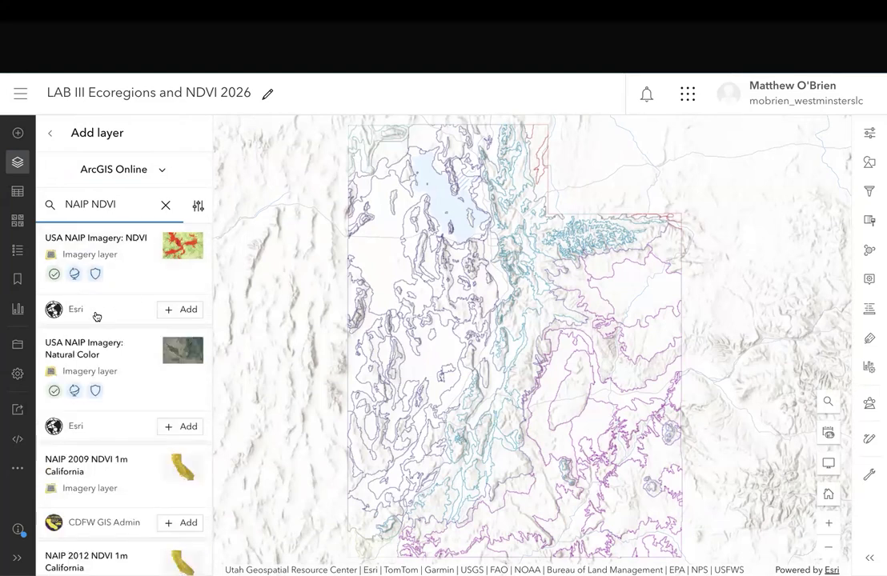
- Add the USA NAIP Imagery: NDVI layer to the map and return to the layer list
left_click(171, 310)
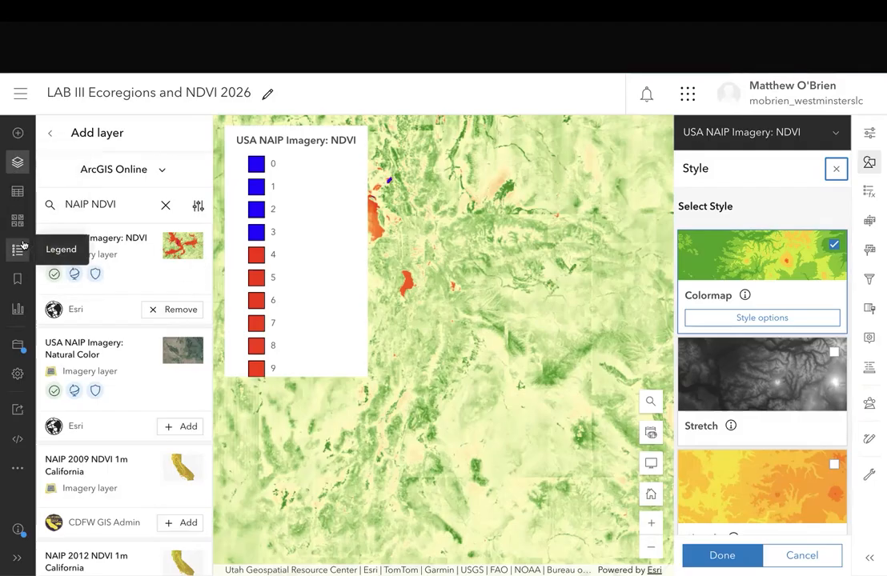
left_click(51, 137)
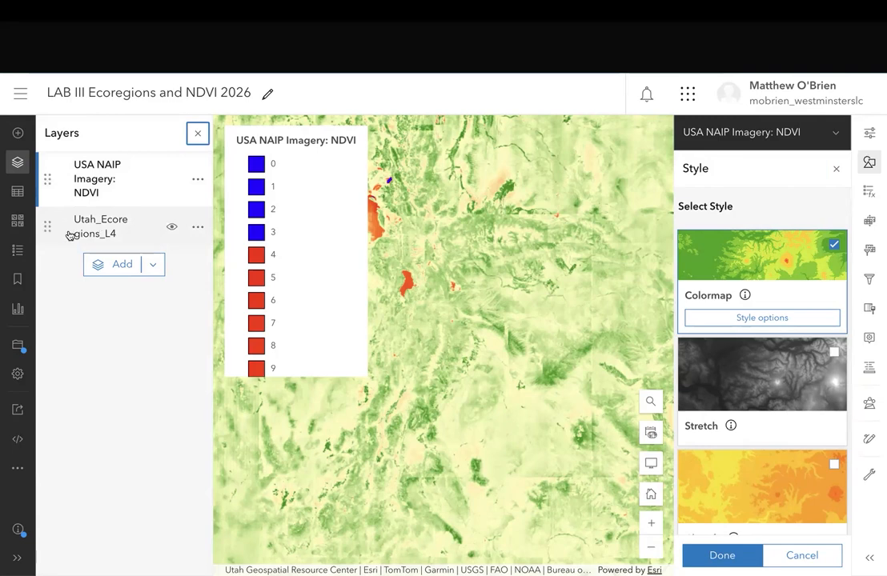
- Move the Utah_Ecoregions_L4 layer above the USA NAIP Imagery: NDVI layer and hide it
left_click_drag(44, 226, 46, 175)
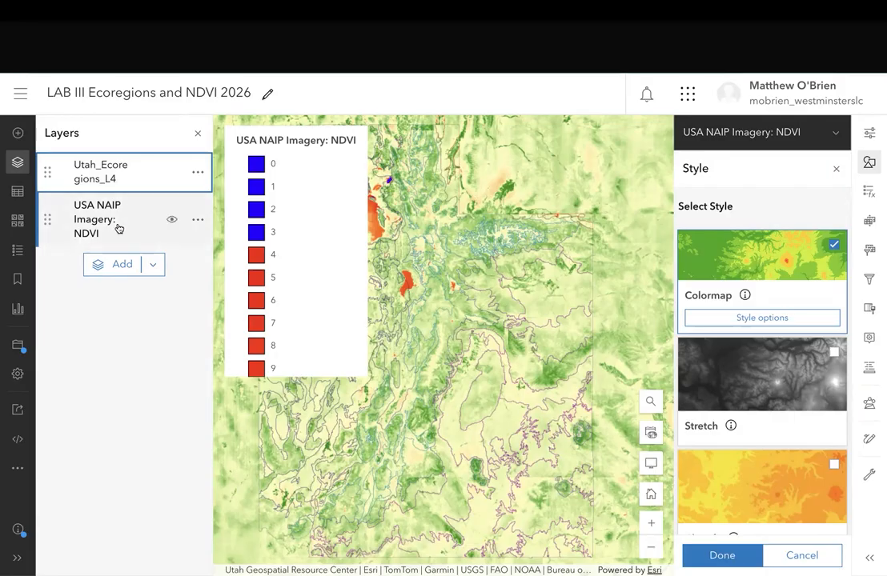
left_click(172, 174)
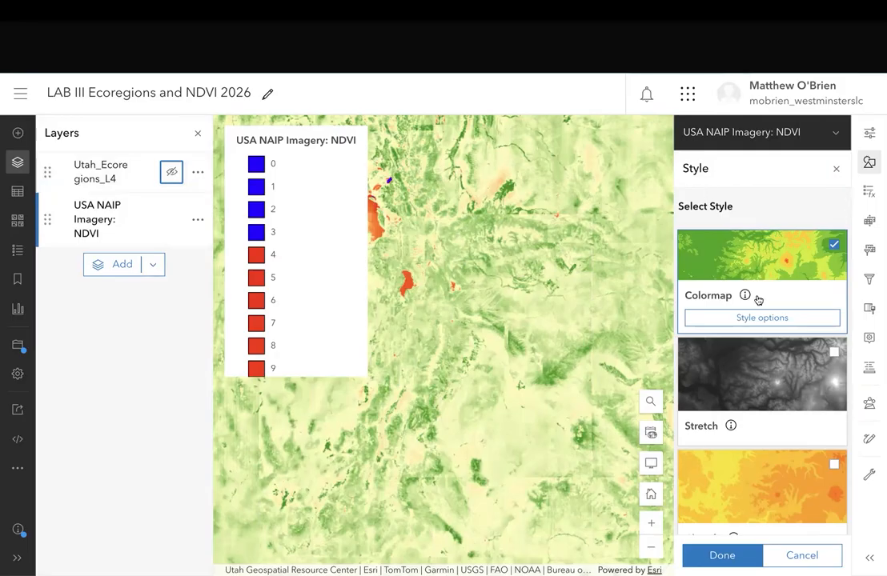
- Change the USA NAIP Imagery: NDVI layer's style to Classify
left_click(870, 132)
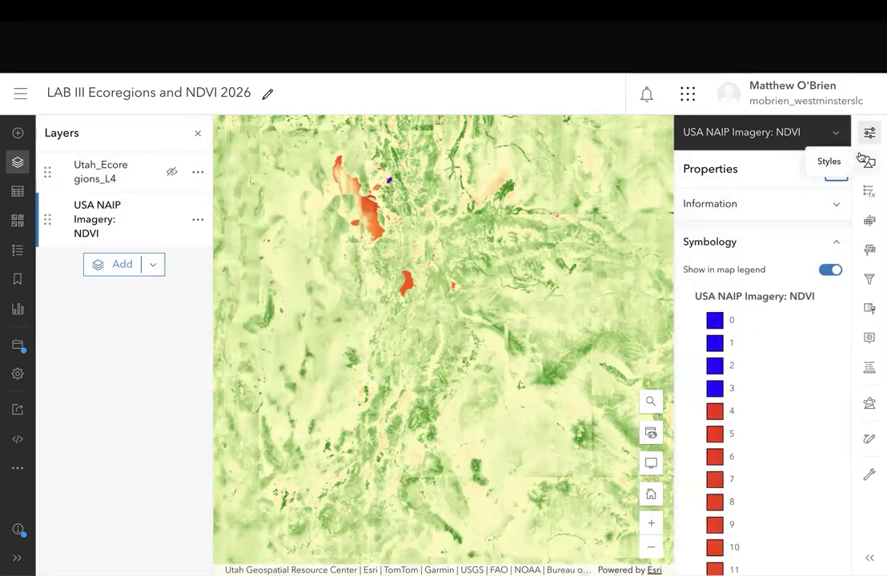
left_click(869, 162)
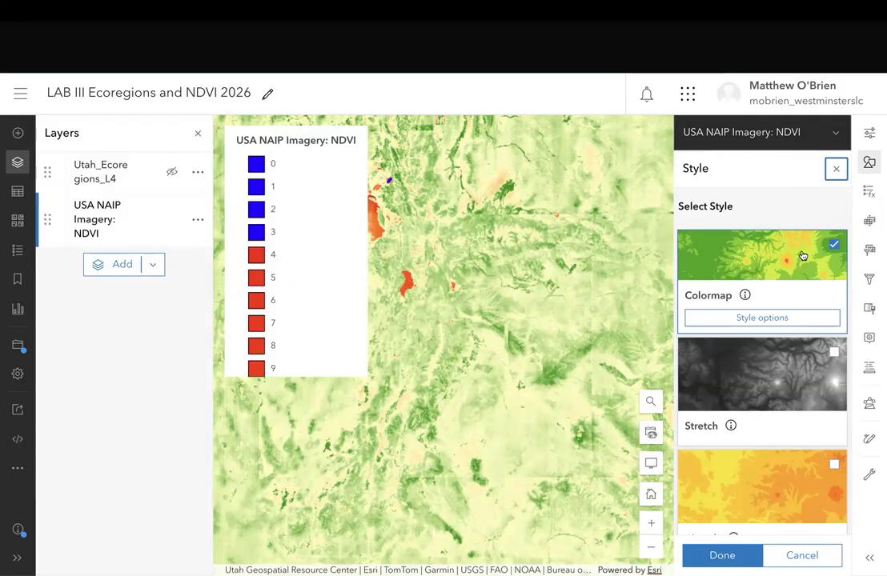
scroll(803, 255, "down", 1)
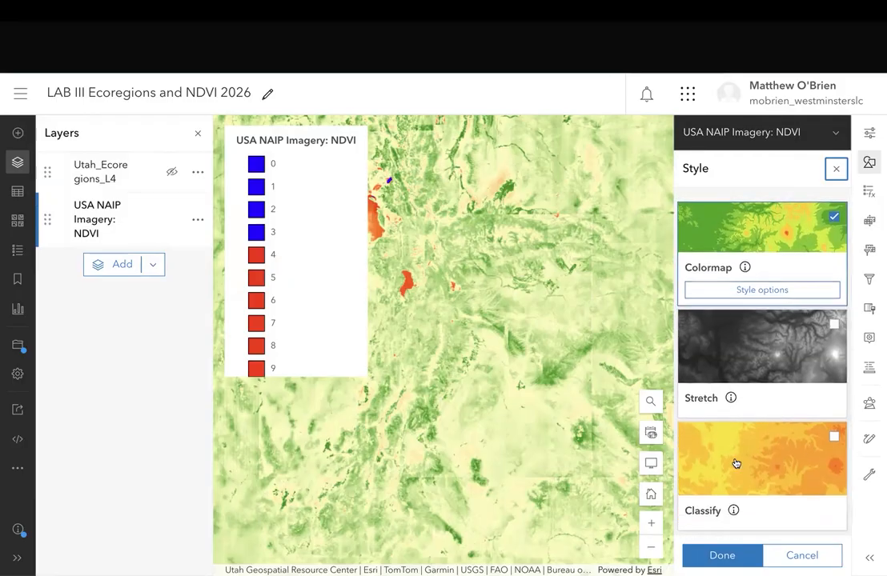
left_click(834, 437)
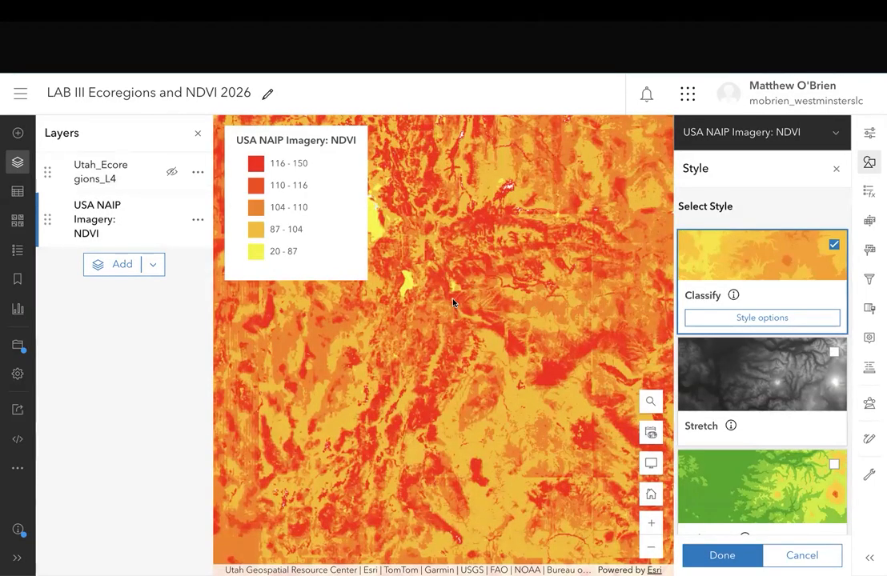
left_click(453, 302)
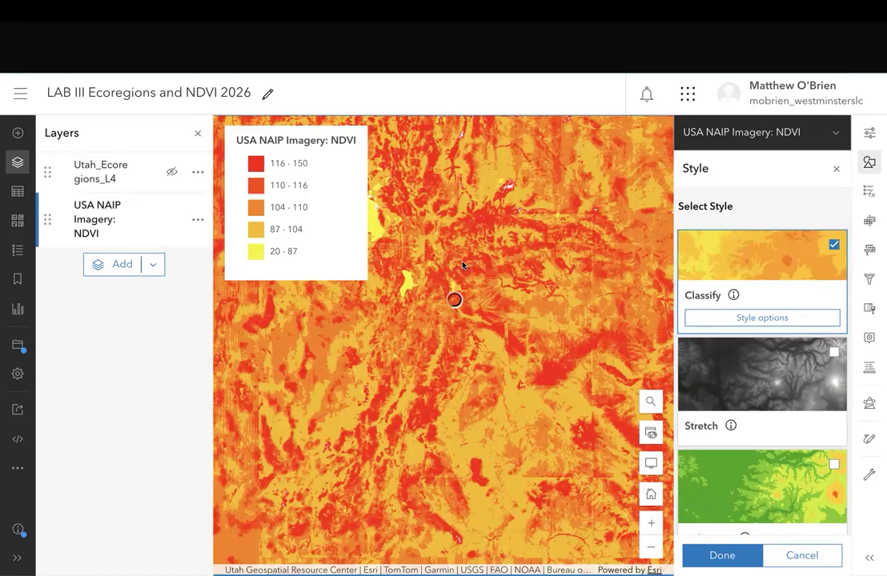
left_click(606, 330)
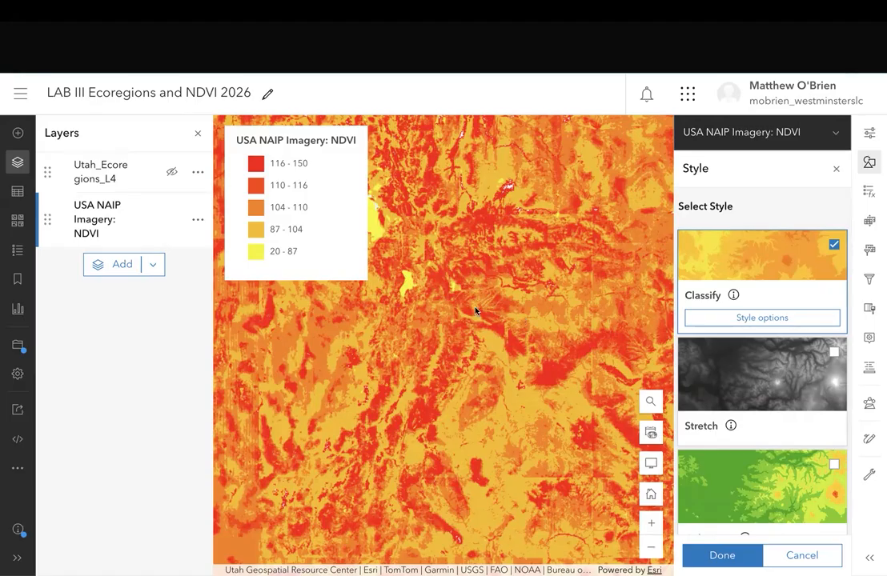
- Set the number of classes in the NDVI layer's Classify style to 8
left_click(727, 317)
scroll(727, 352, "down", 1)
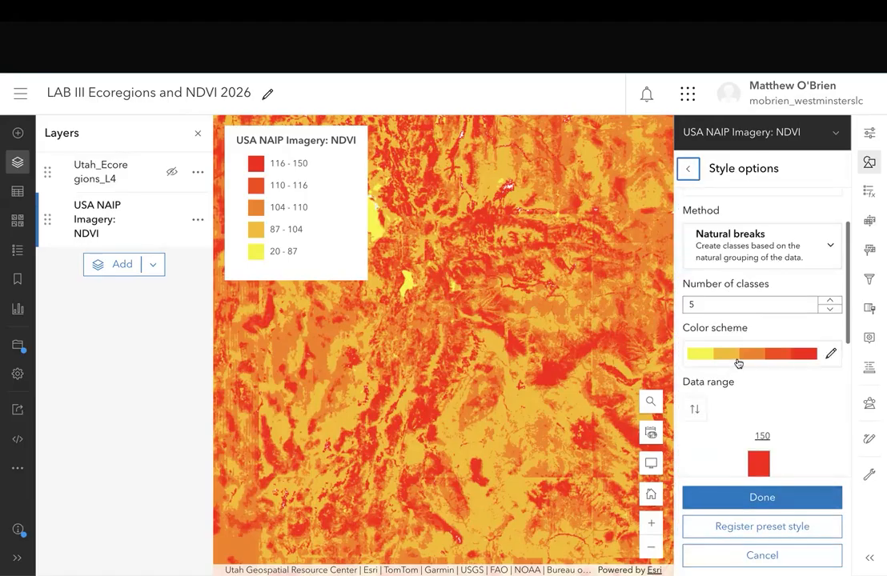
scroll(732, 321, "down", 1)
left_click(830, 280)
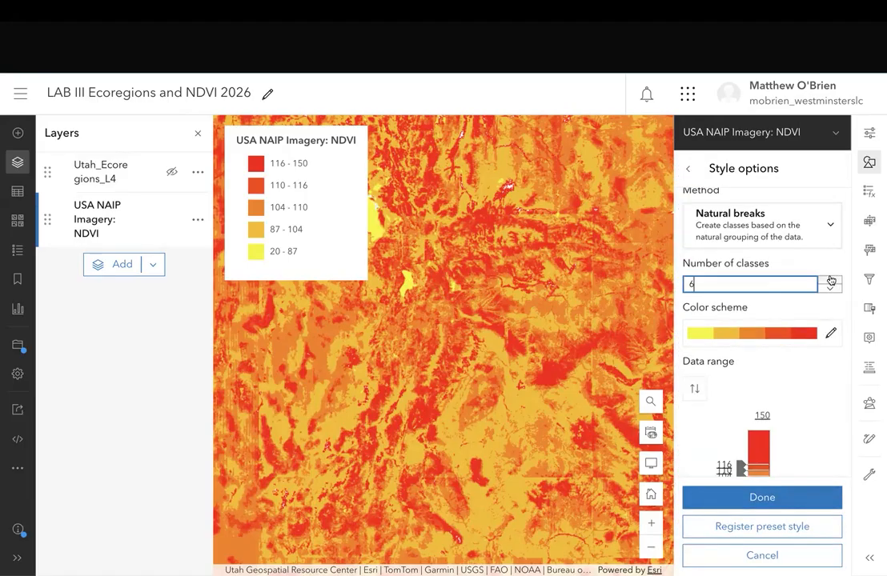
left_click(831, 281)
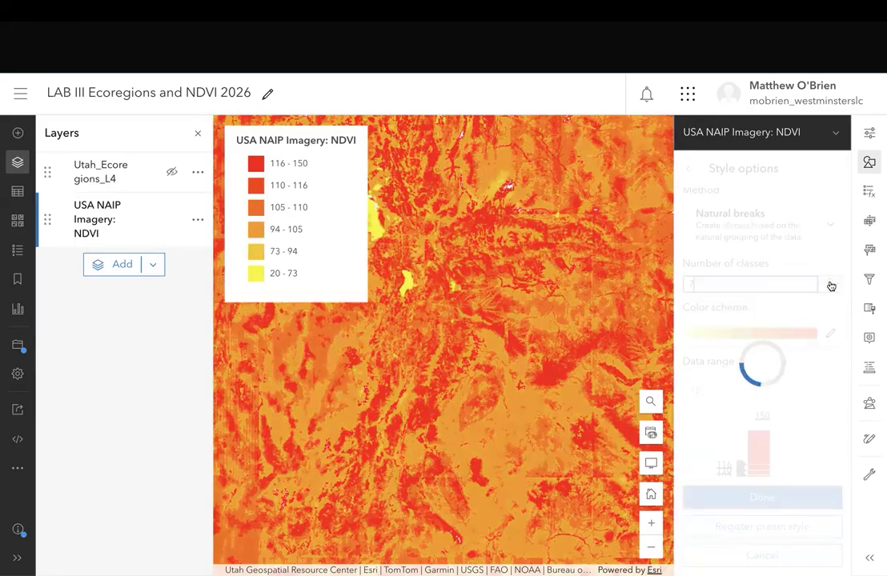
left_click(831, 282)
- Adjust the class breaks of the NDVI data range to 39, 59, 76, 93, 110, 122 and 135
scroll(764, 313, "down", 3)
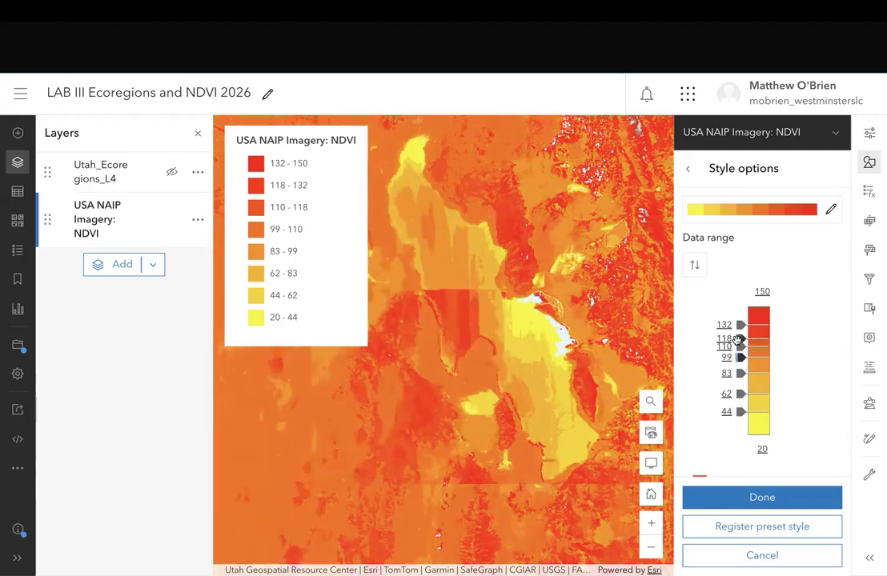
left_click_drag(740, 326, 740, 334)
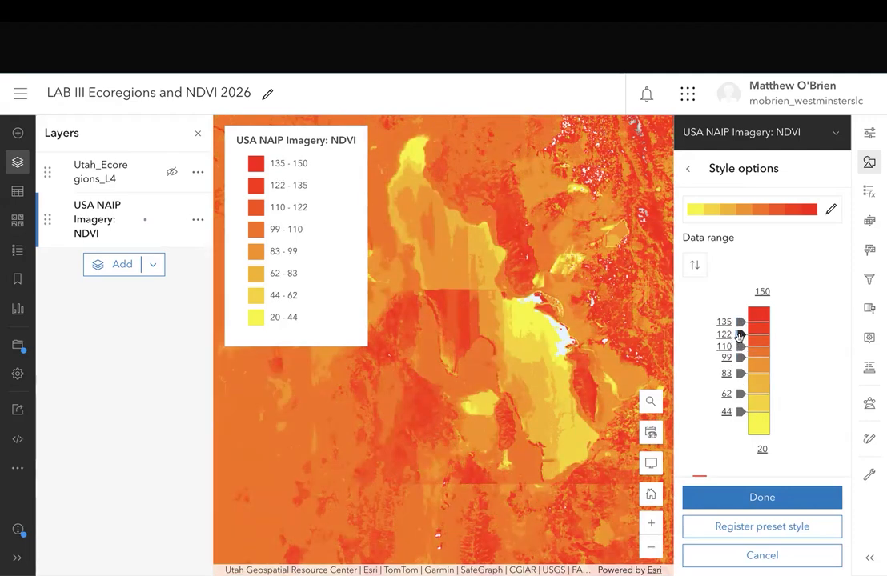
left_click_drag(740, 411, 740, 363)
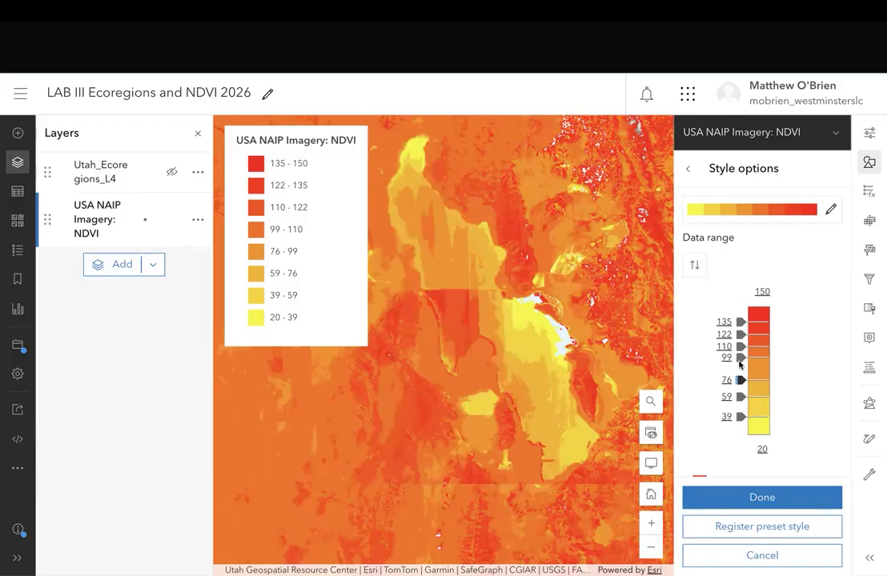
- Apply the blue-to-green color ramp to the NDVI classes and invert it so the lowest values are blue and the highest green
left_click(831, 210)
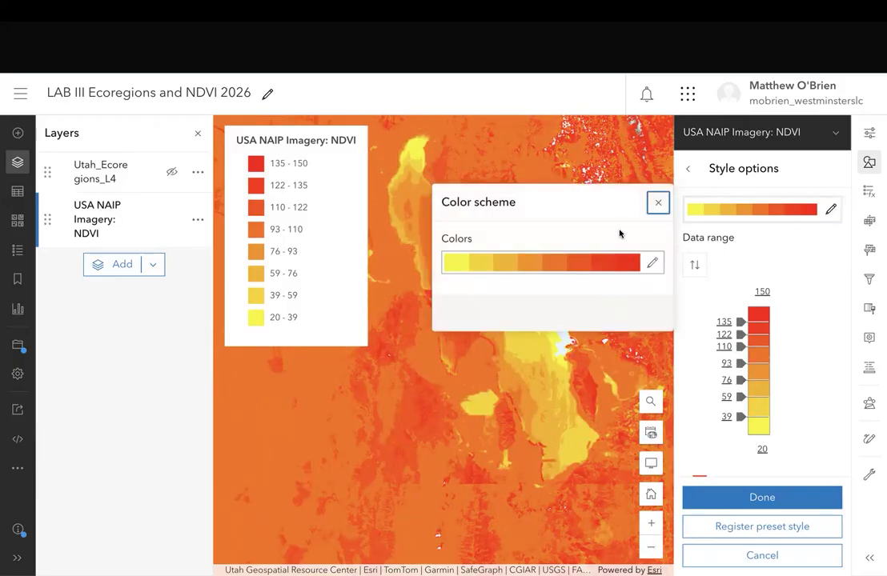
left_click(648, 262)
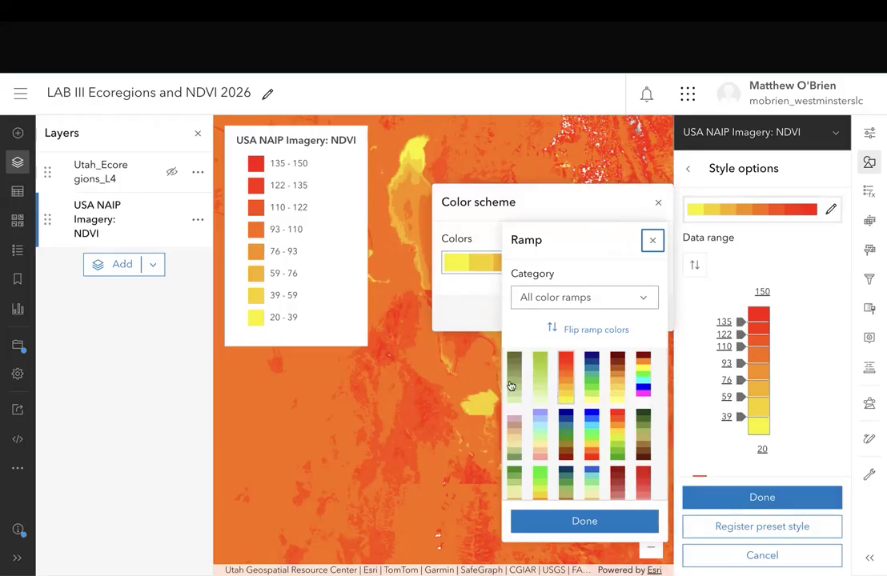
scroll(571, 414, "down", 3)
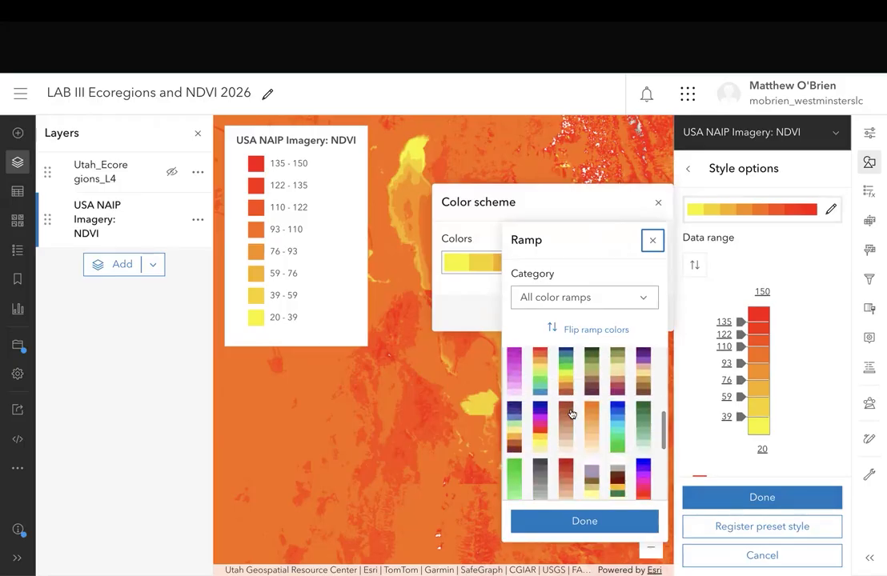
scroll(571, 414, "down", 1)
left_click(617, 388)
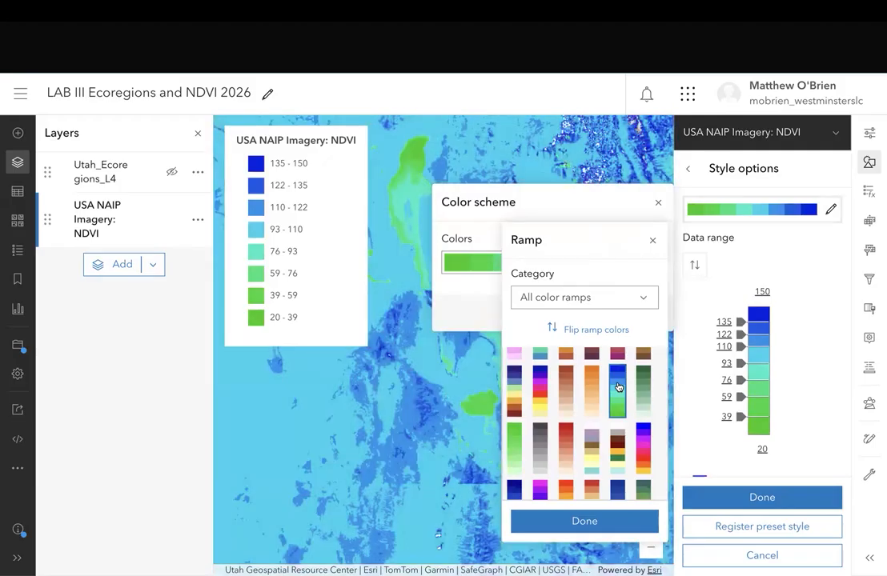
left_click(652, 240)
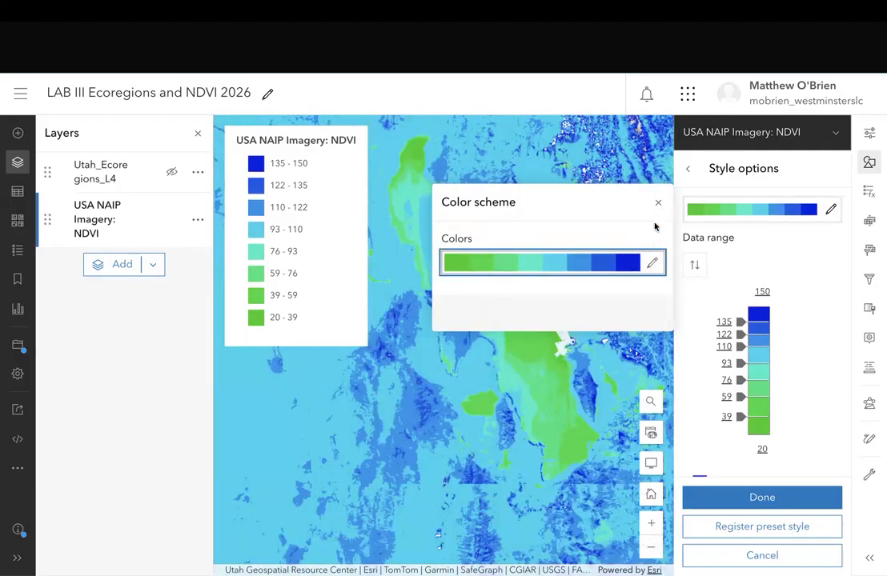
left_click(658, 202)
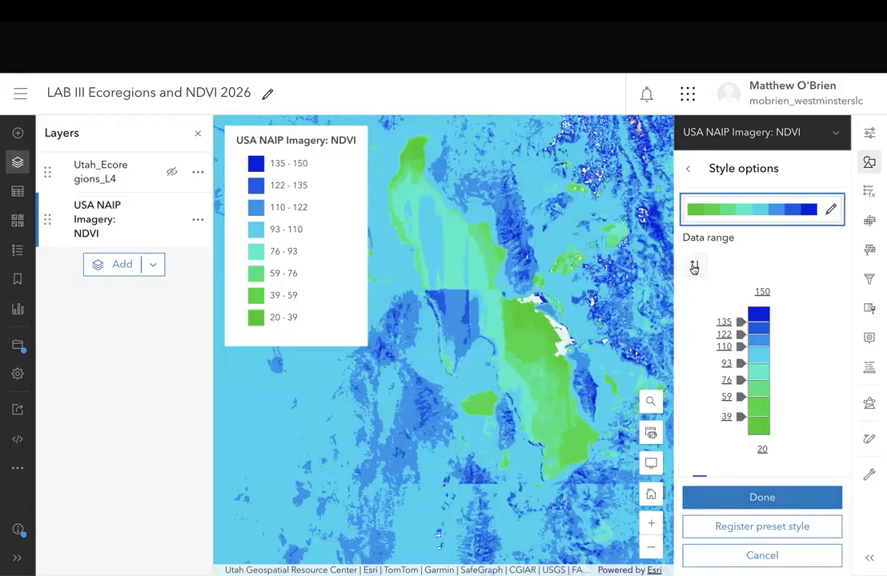
left_click(694, 266)
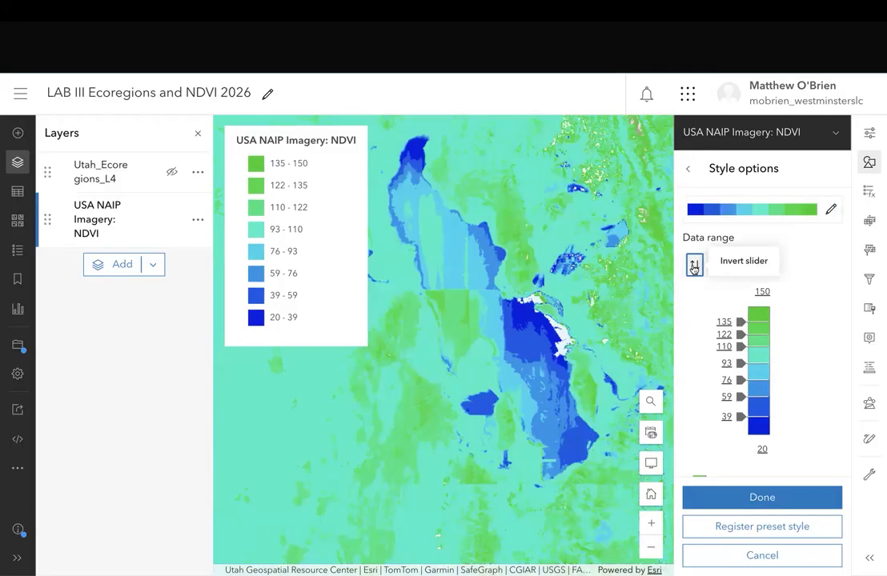
- Recolor the 135 - 150 NDVI class dark green, #0d6605
scroll(457, 194, "up", 5)
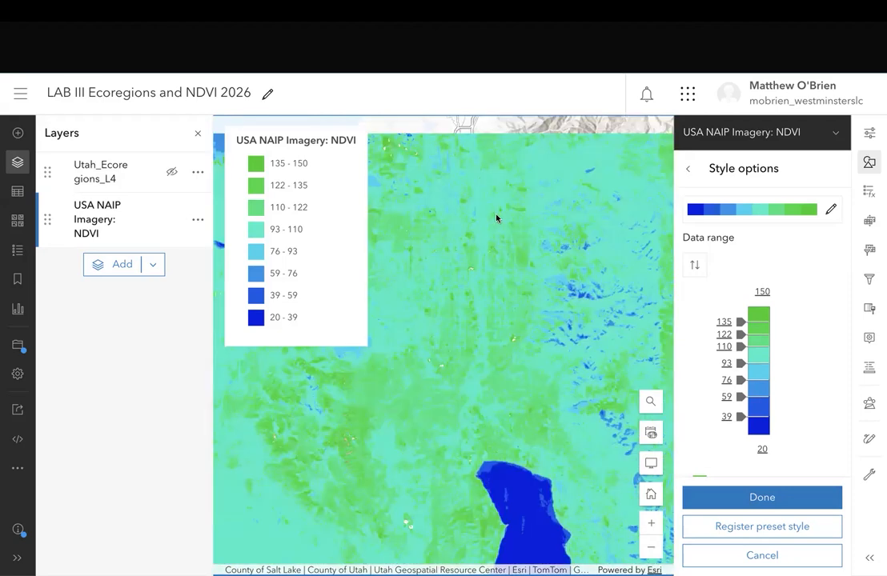
left_click_drag(487, 206, 505, 231)
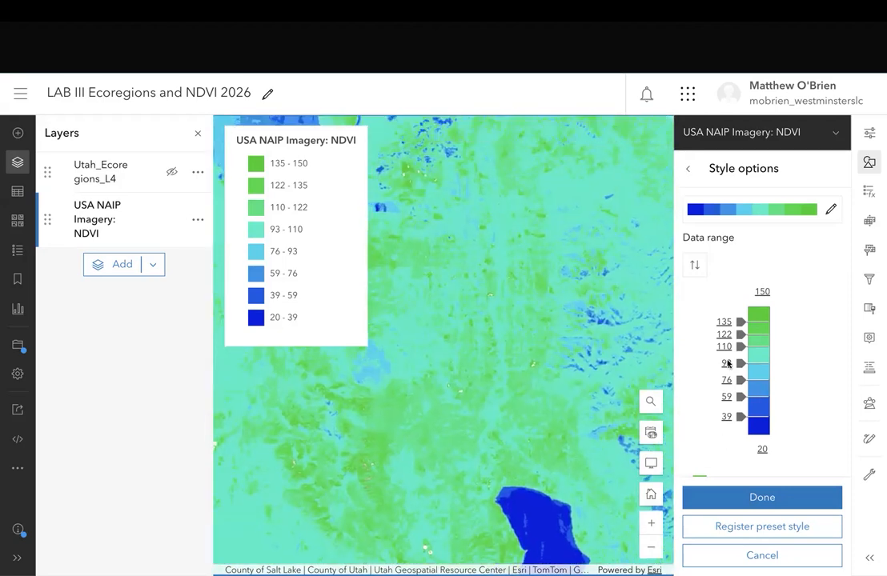
left_click_drag(460, 348, 454, 368)
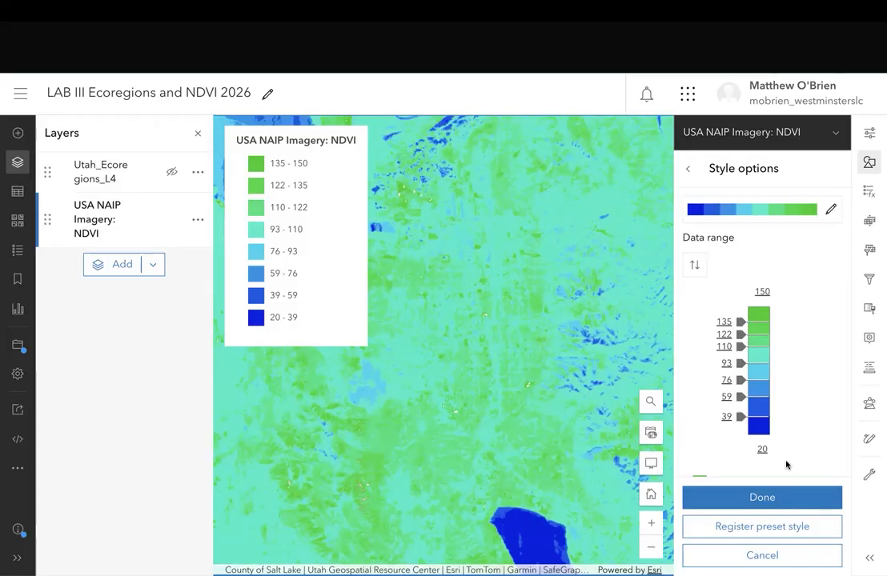
scroll(785, 463, "down", 5)
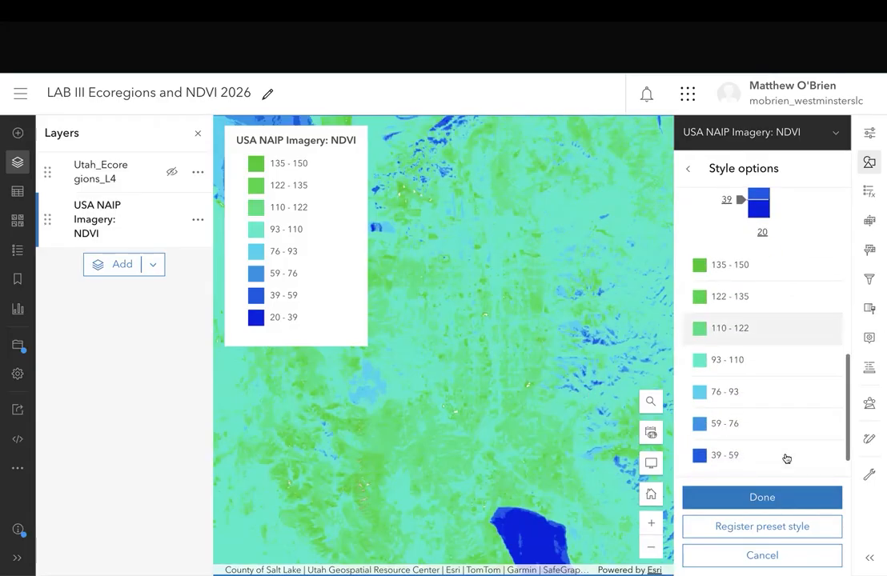
scroll(768, 432, "up", 1)
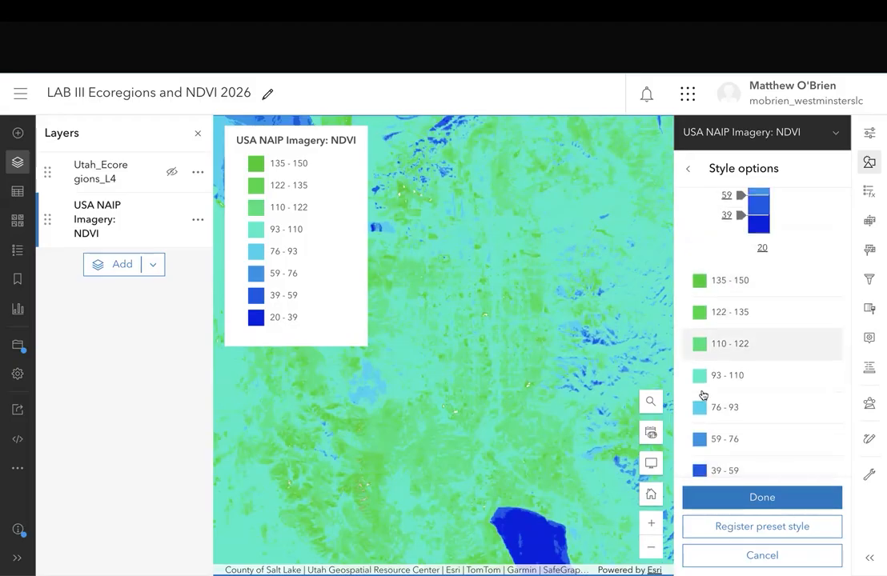
scroll(760, 424, "down", 2)
scroll(754, 388, "up", 2)
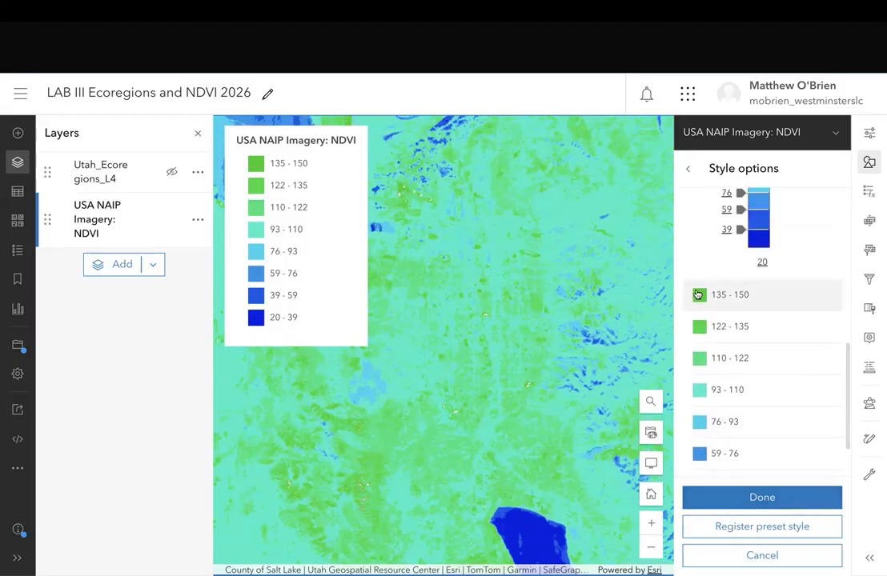
left_click(698, 295)
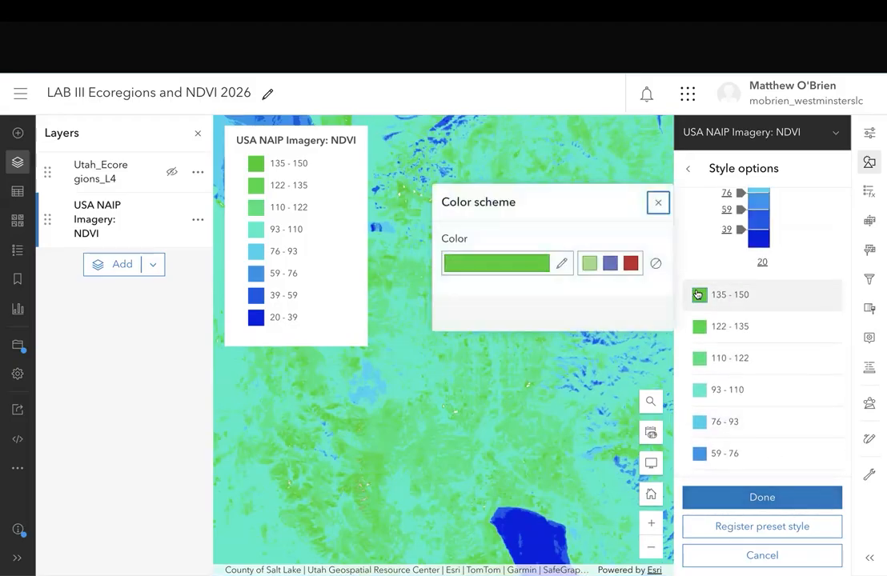
left_click(561, 264)
left_click_drag(655, 278, 658, 318)
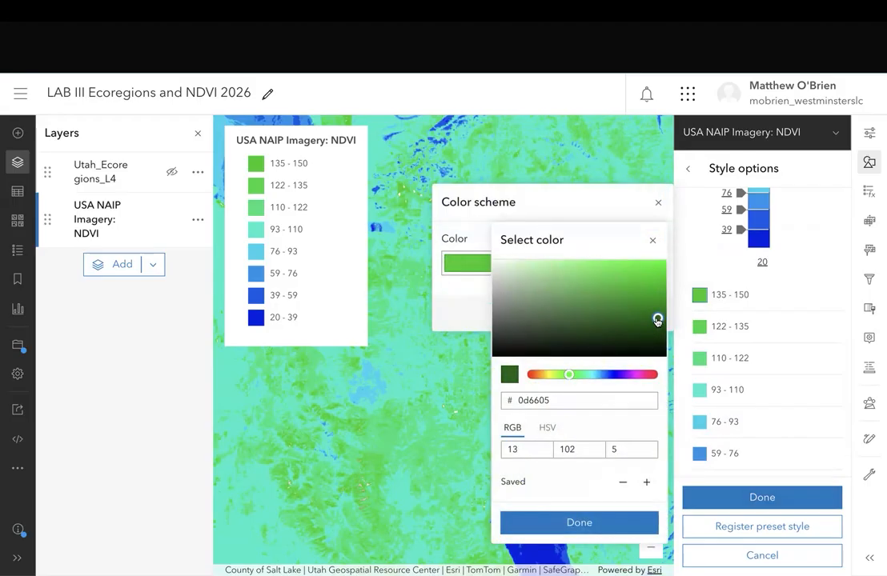
left_click(595, 518)
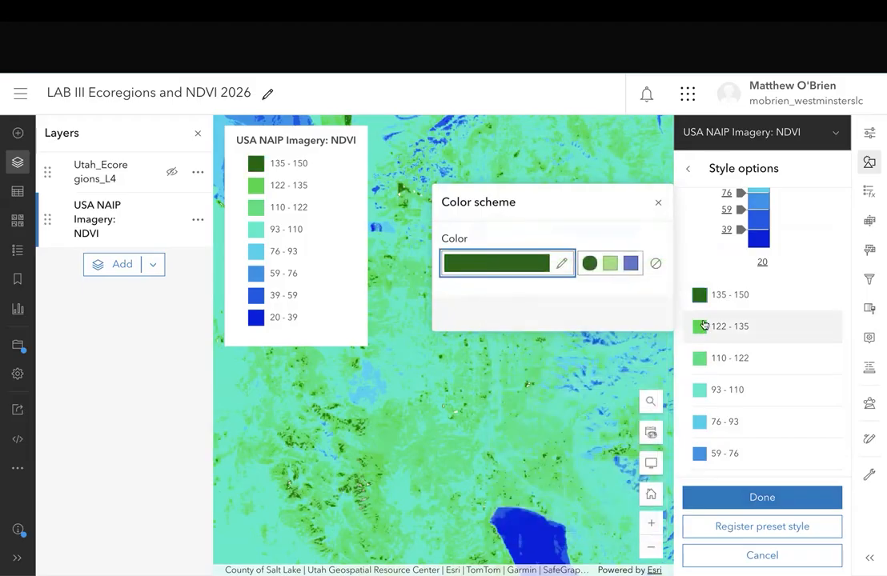
- Recolor the 122 - 135 NDVI class a medium green, slightly lighter than the highest class
left_click(698, 328)
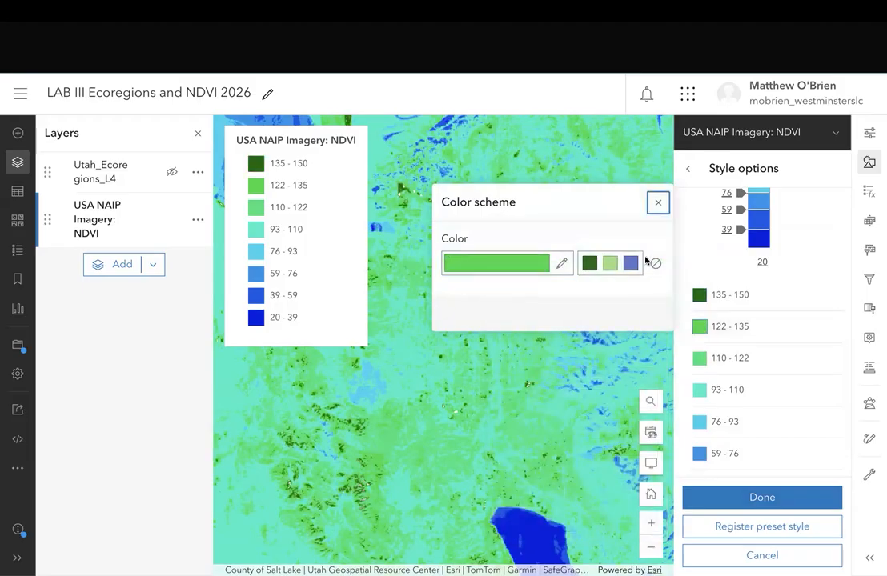
left_click(565, 267)
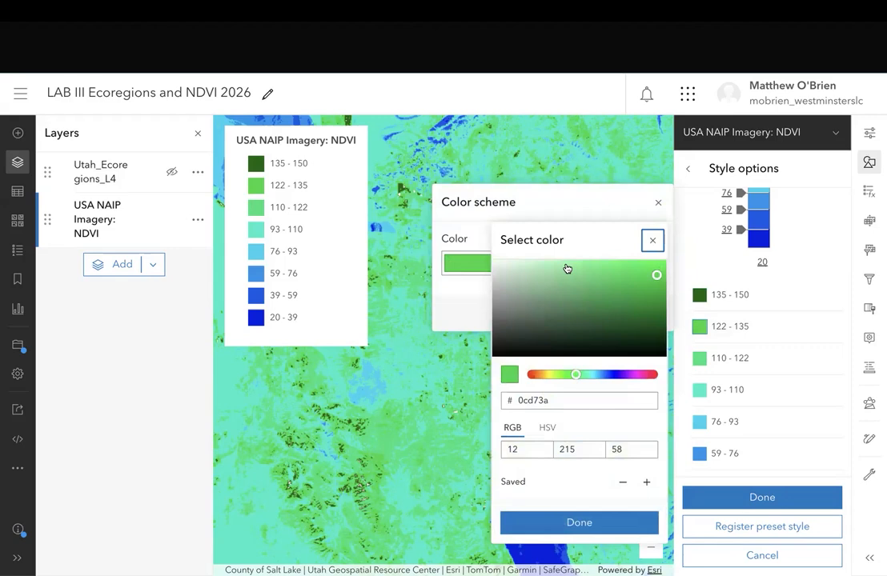
left_click(634, 298)
left_click(655, 241)
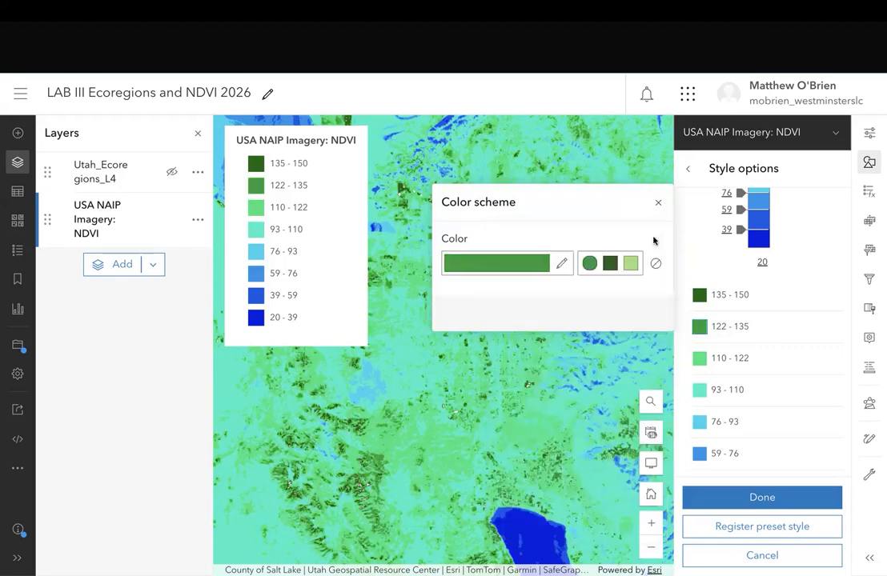
- Recolor the 110 - 122 NDVI class a muted gray-green and the 93 - 110 class khaki
left_click(702, 362)
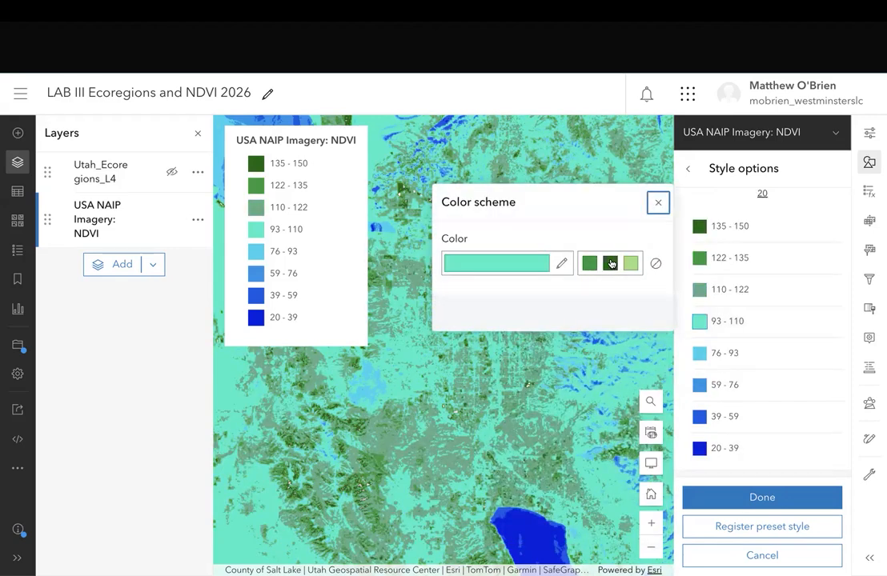
left_click(562, 263)
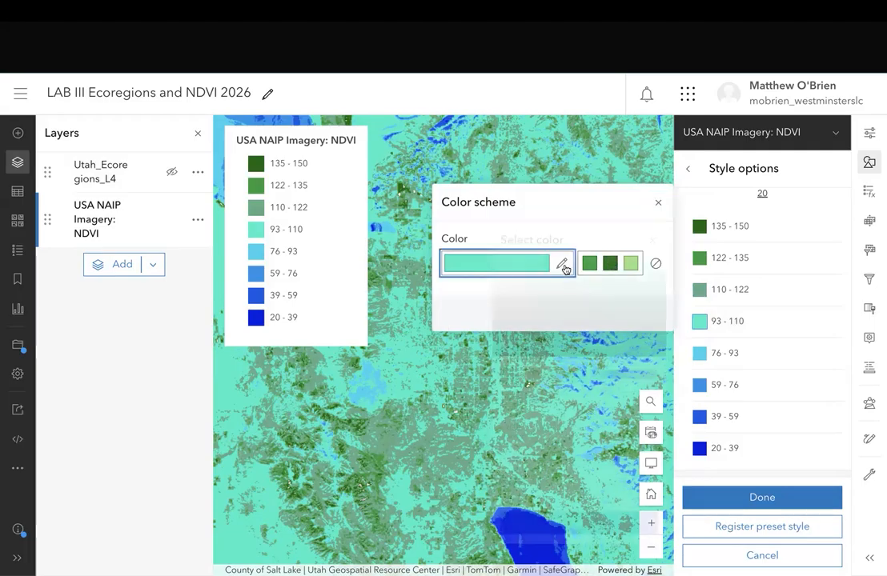
left_click_drag(556, 380, 546, 376)
left_click(622, 317)
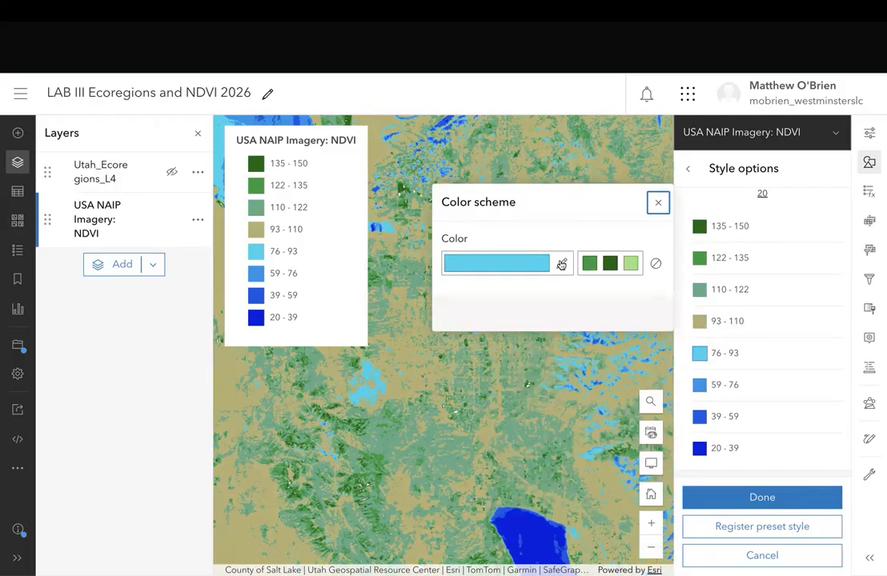
- Recolor the 76 - 93 NDVI class light beige, #dbd2a9
left_click(562, 264)
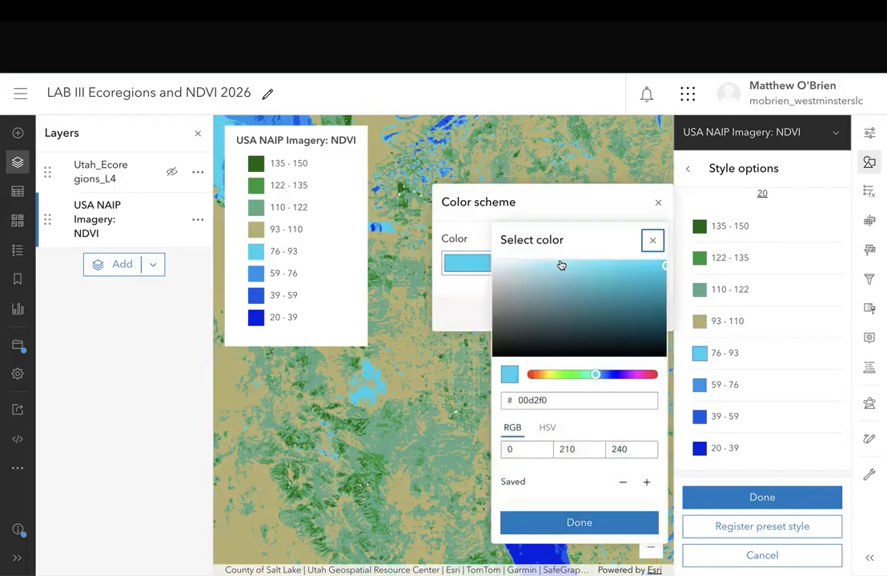
left_click_drag(595, 374, 544, 375)
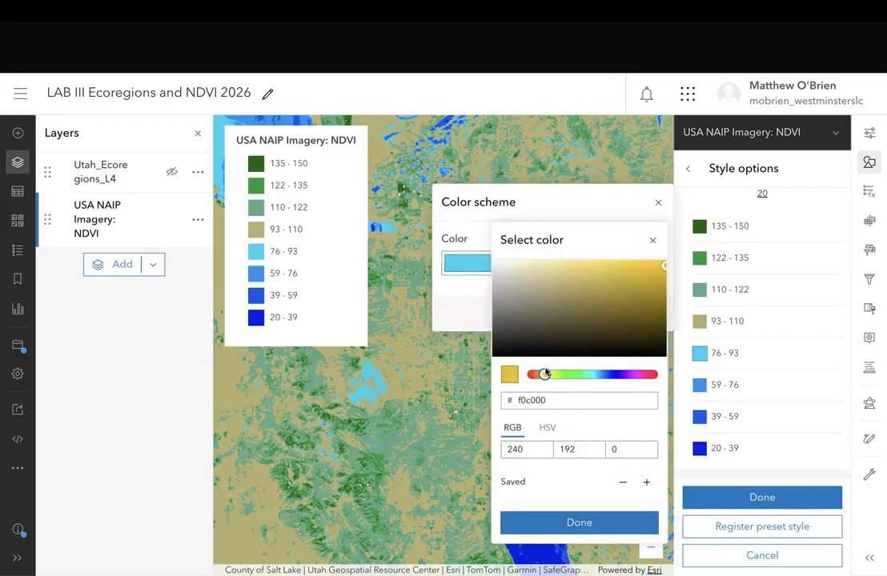
left_click(530, 273)
scroll(435, 416, "down", 3)
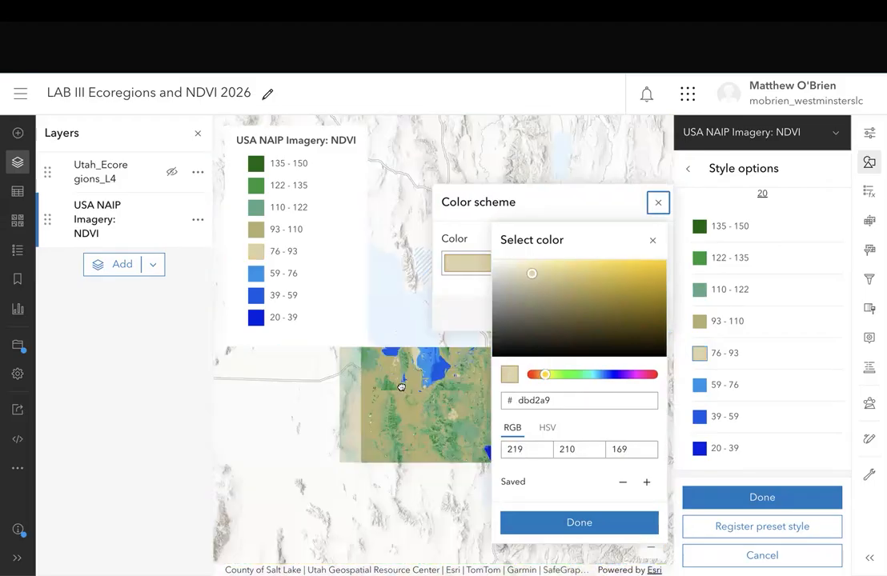
scroll(436, 416, "up", 5)
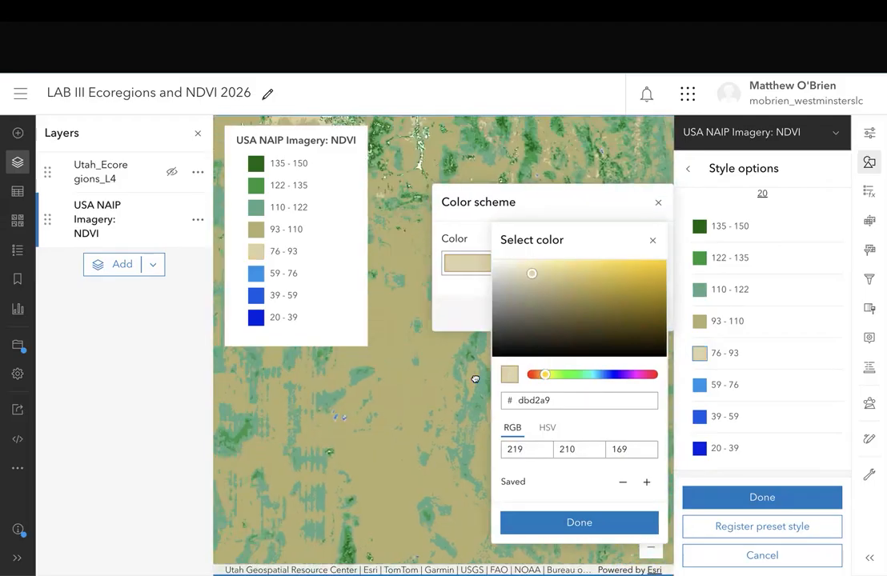
scroll(400, 342, "down", 3)
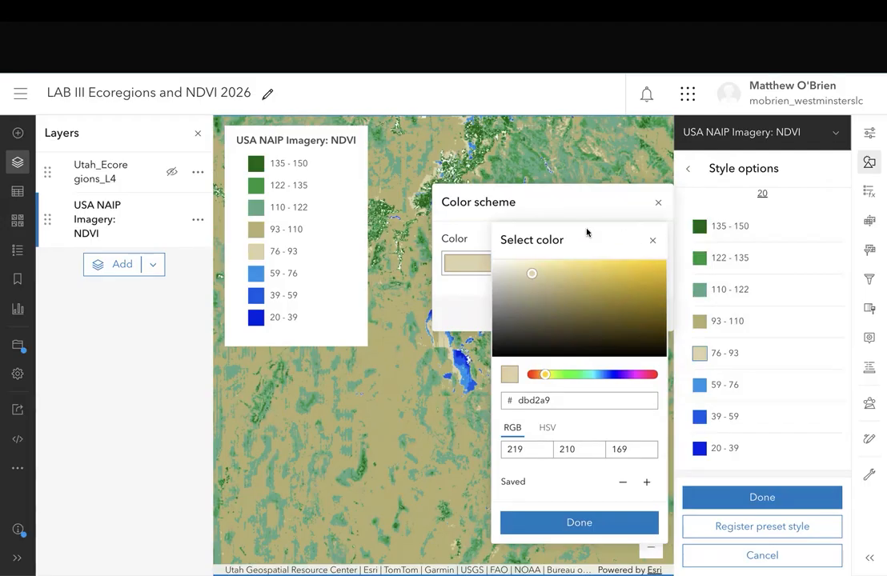
left_click(651, 241)
- Recolor the 20 - 39 NDVI class a muted medium blue and the 39 - 59 and 59 - 76 classes light beige
left_click(701, 454)
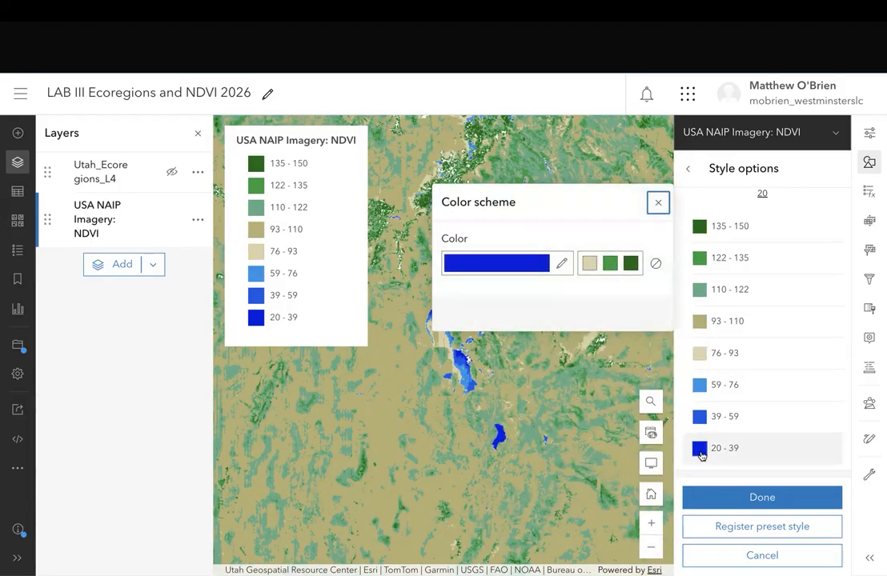
left_click(561, 267)
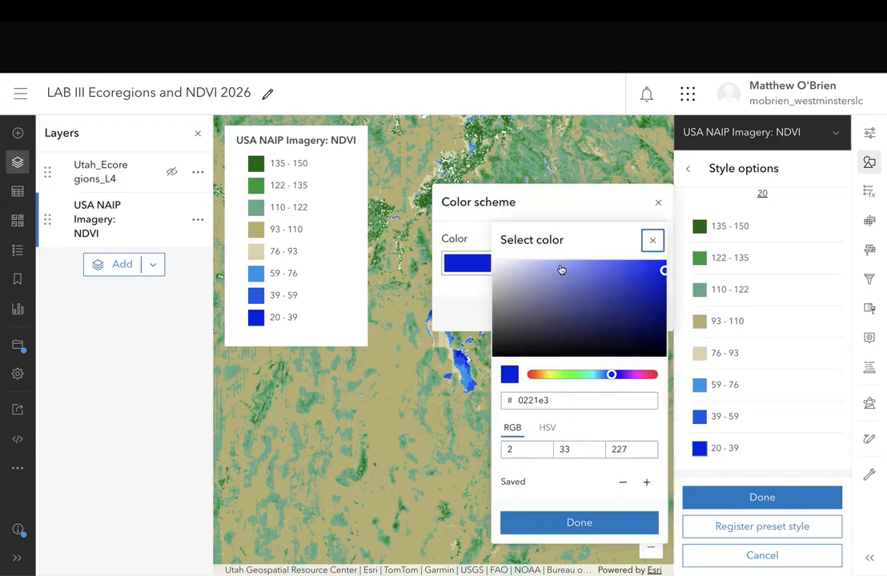
left_click(613, 315)
left_click(572, 278)
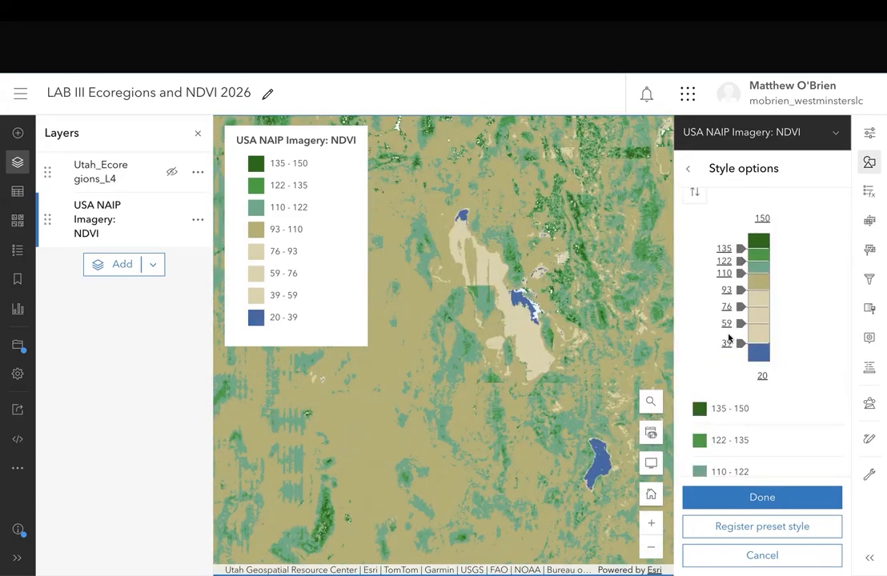
- Raise the NDVI class breaks below 135 to 90, 94, 106, 106, 115 and 127, comparing the imagery with the basemap's lakes
left_click_drag(740, 307, 741, 286)
left_click(171, 219)
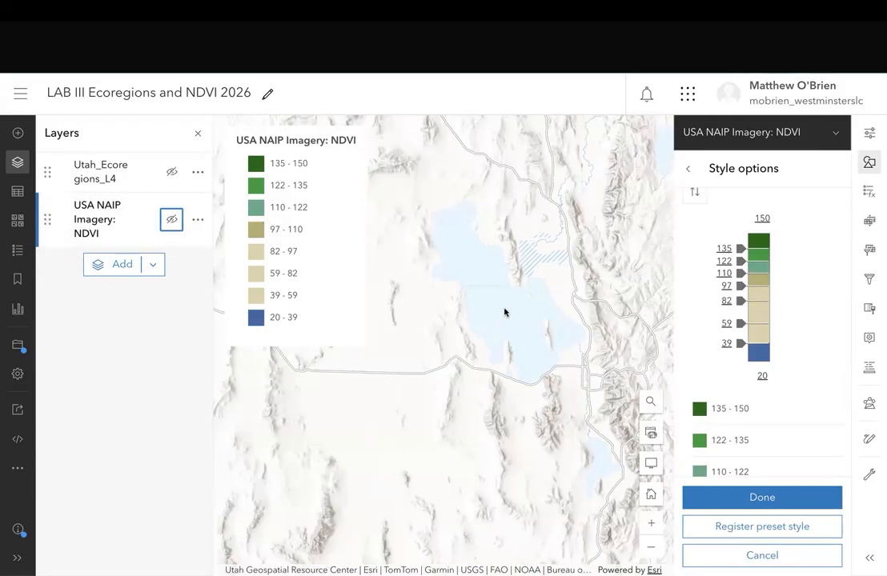
left_click(164, 222)
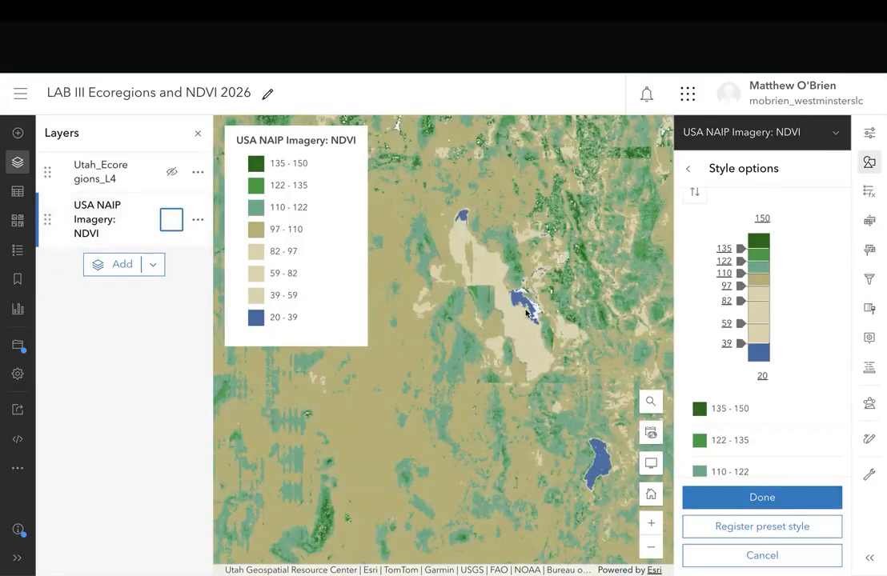
scroll(463, 283, "up", 2)
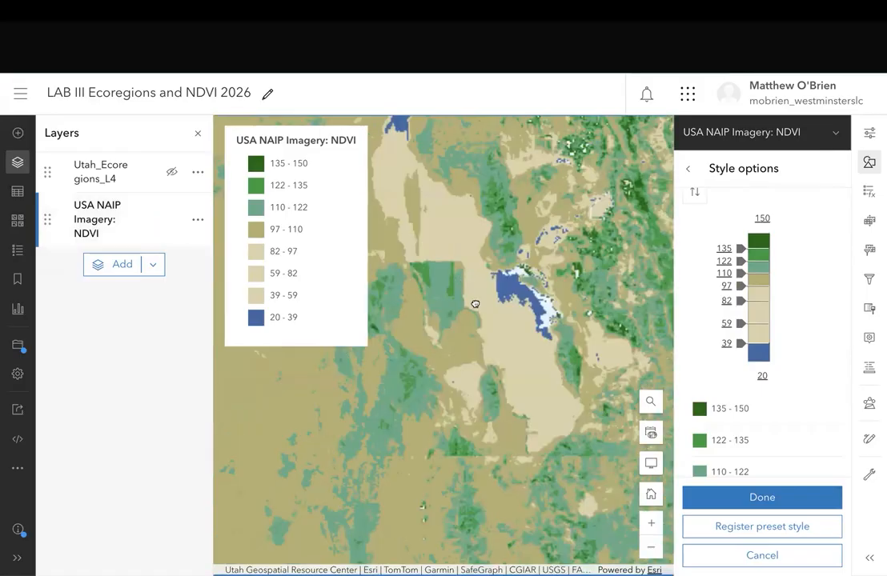
left_click_drag(739, 322, 739, 313)
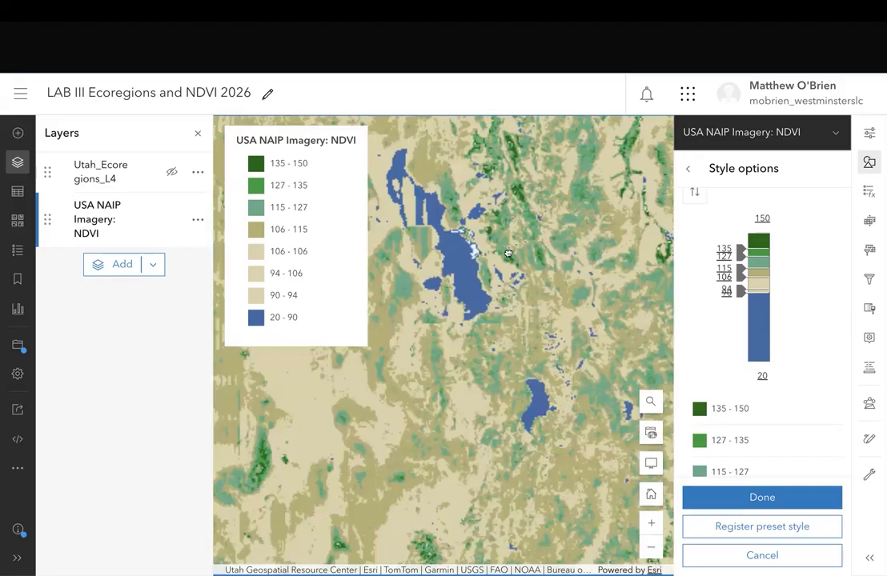
- Examine how the reclassified NDVI colors represent water, bare ground and vegetation around Utah Lake and the Salt Lake Valley
left_click_drag(553, 357, 509, 255)
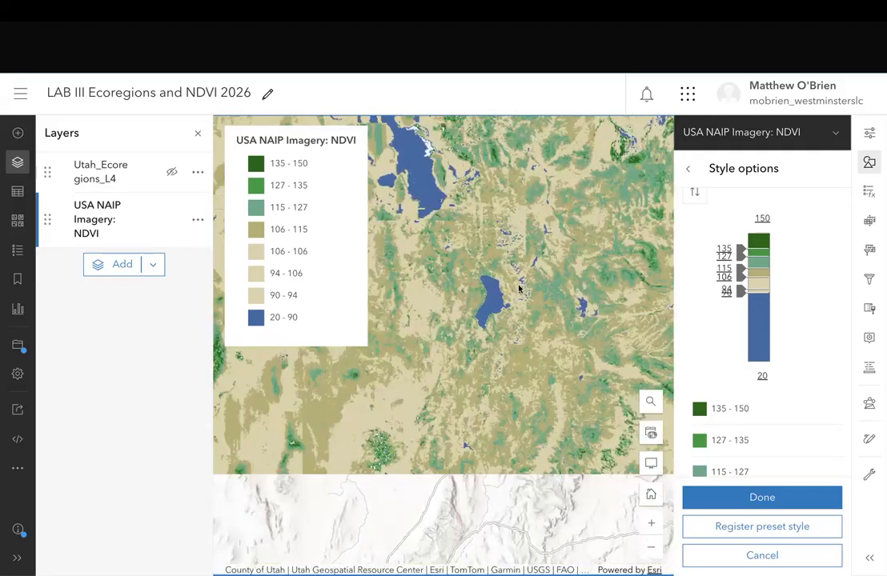
left_click_drag(545, 400, 511, 303)
left_click_drag(475, 236, 529, 307)
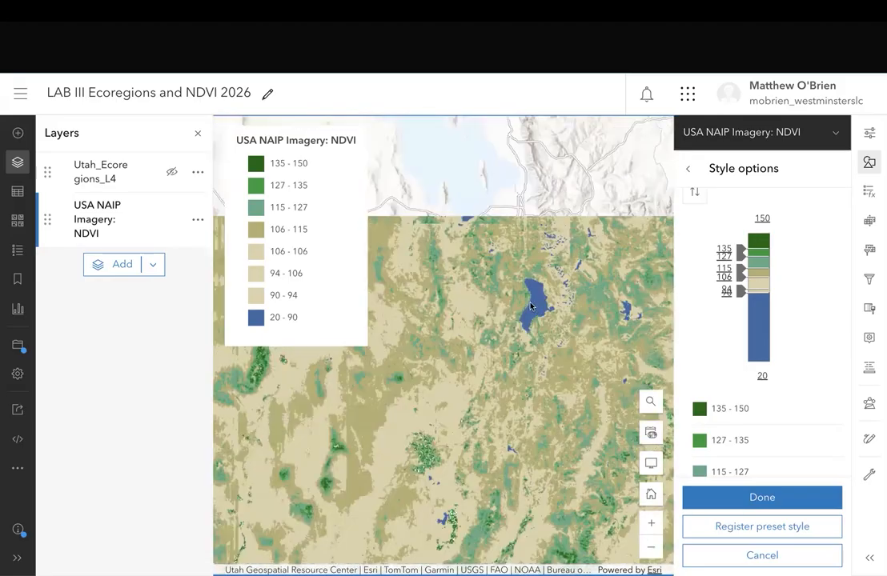
left_click_drag(511, 234, 512, 303)
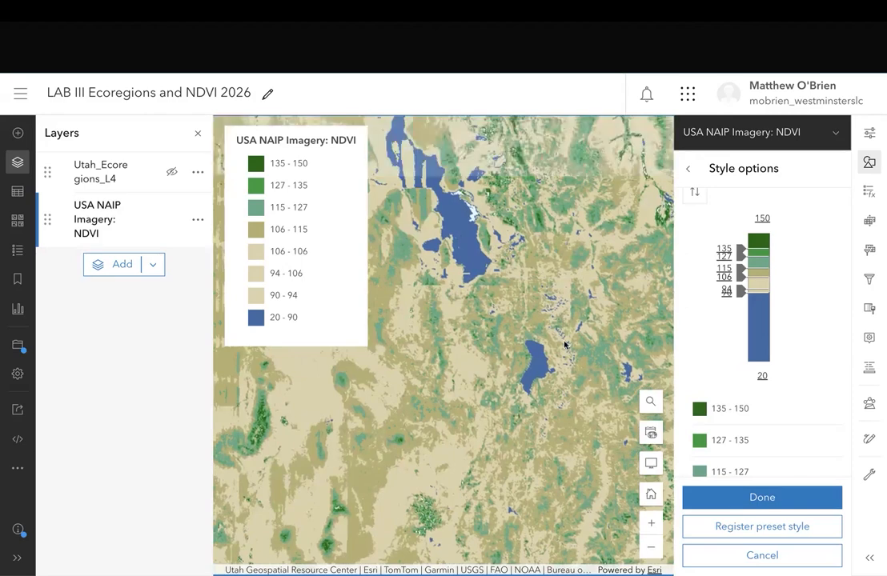
scroll(544, 270, "up", 2)
scroll(544, 268, "up", 2)
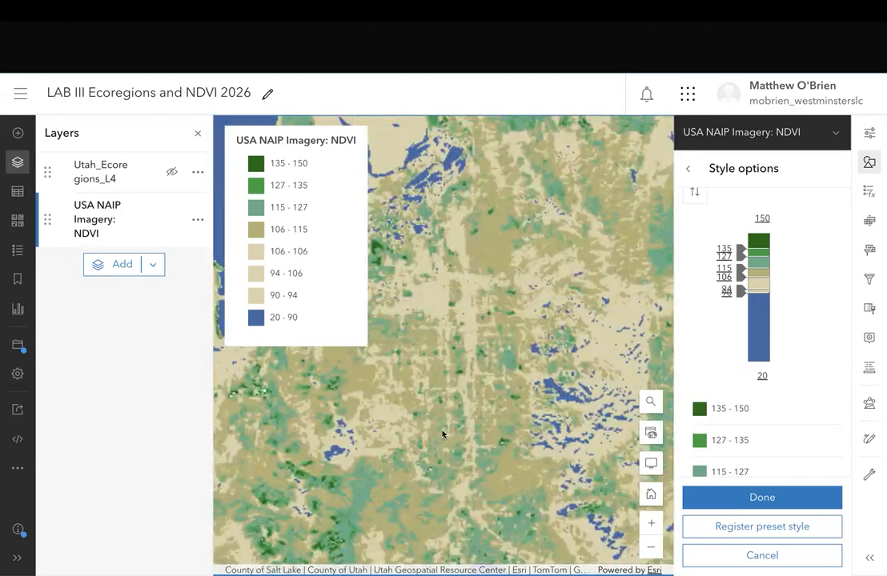
scroll(546, 300, "down", 2)
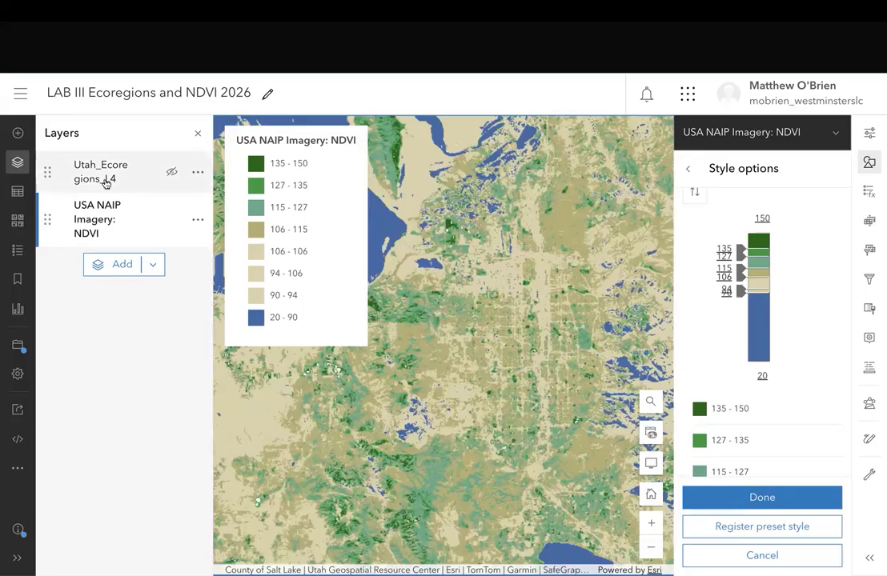
- Apply the NDVI style and show the Utah_Ecoregions_L4 outlines over the imagery across Utah
left_click(175, 171)
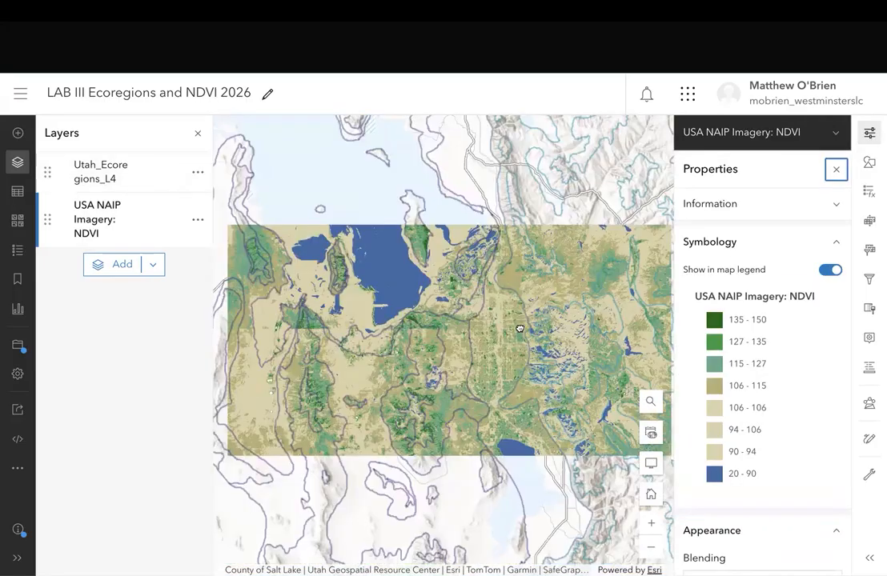
scroll(519, 329, "down", 2)
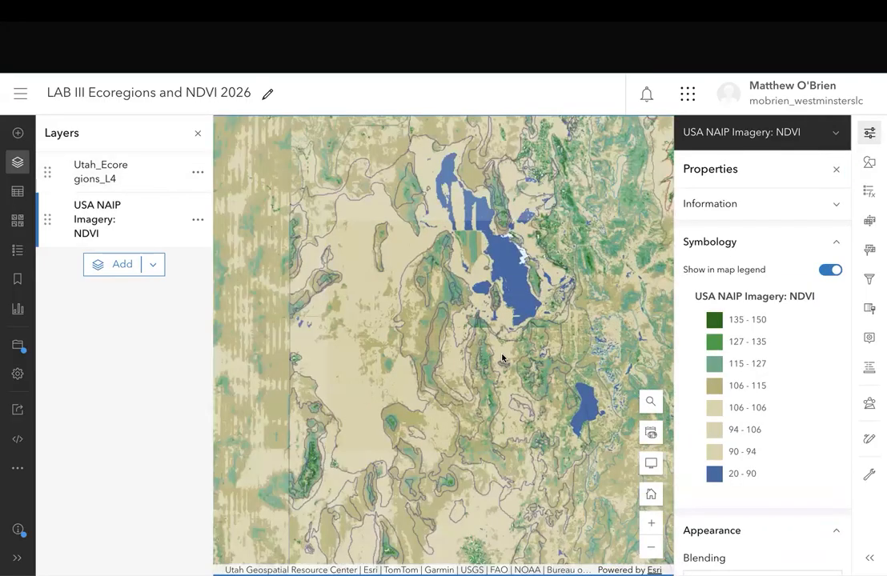
left_click_drag(501, 355, 409, 339)
scroll(409, 342, "down", 2)
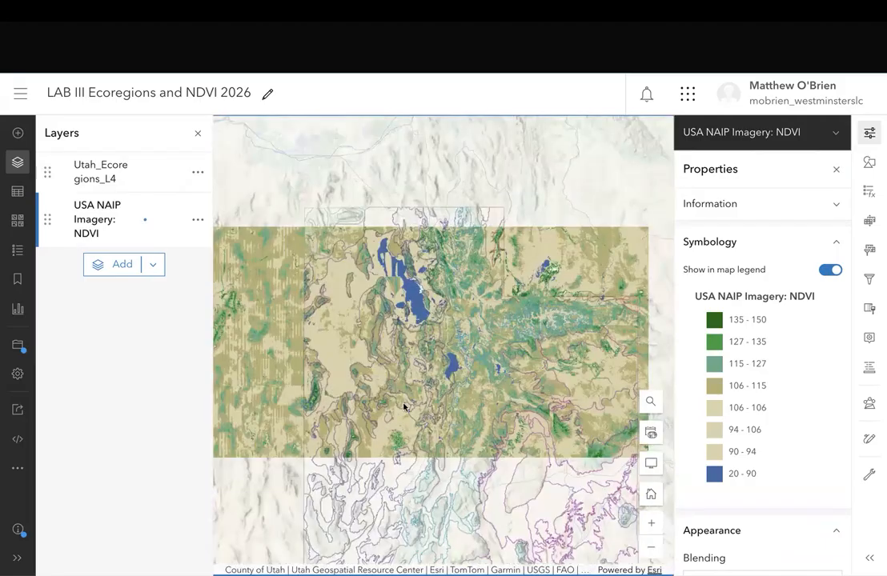
left_click_drag(401, 423, 400, 278)
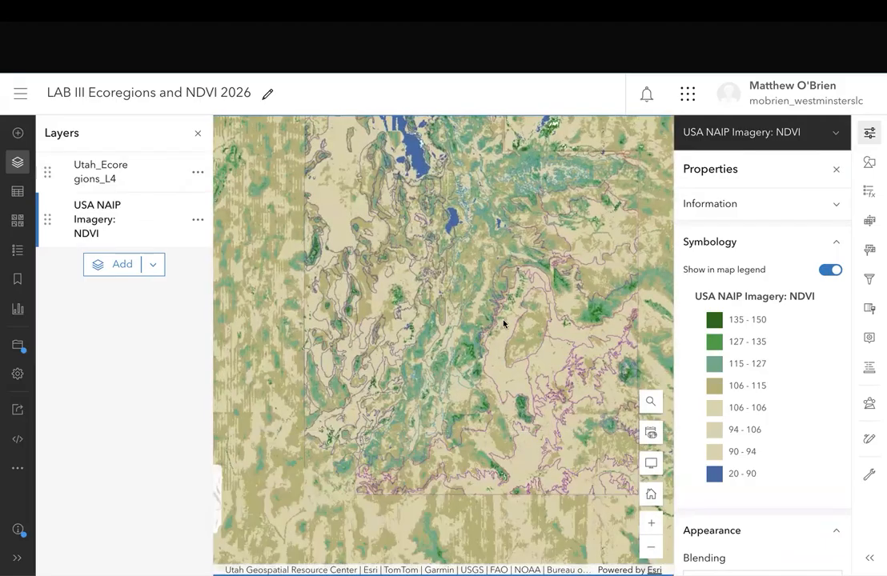
scroll(495, 339, "up", 1)
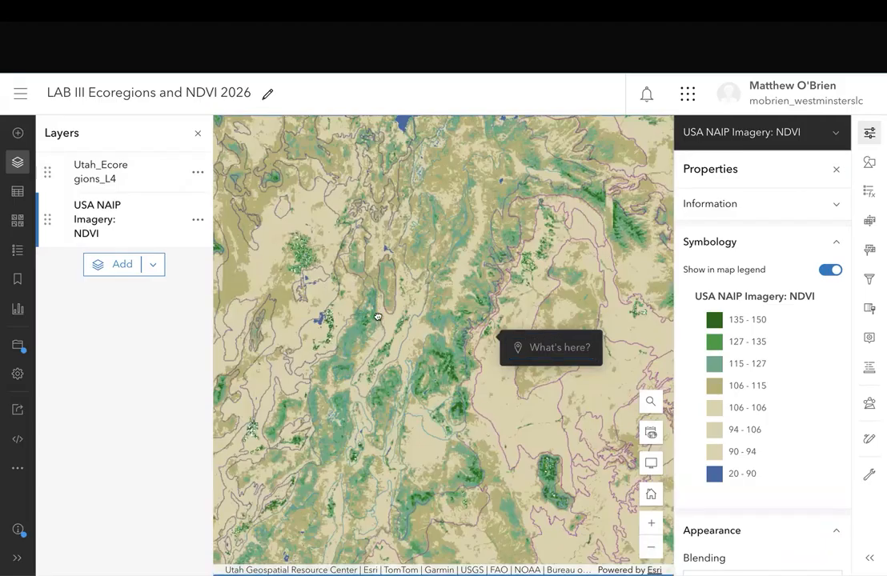
- Examine the NDVI classes within the ecoregion outlines in Utah's forested highlands and the mountain canyons of Salt Lake County
scroll(416, 364, "up", 4)
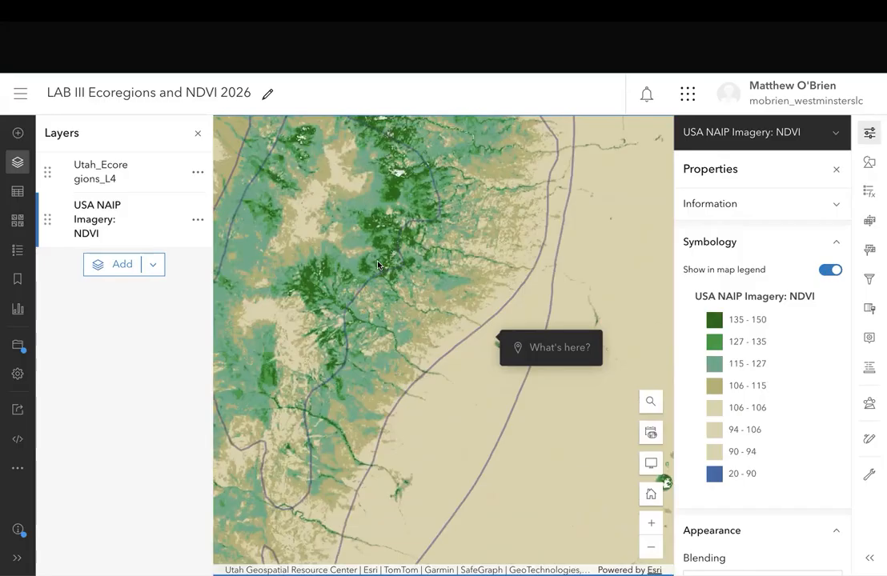
scroll(376, 228, "up", 3)
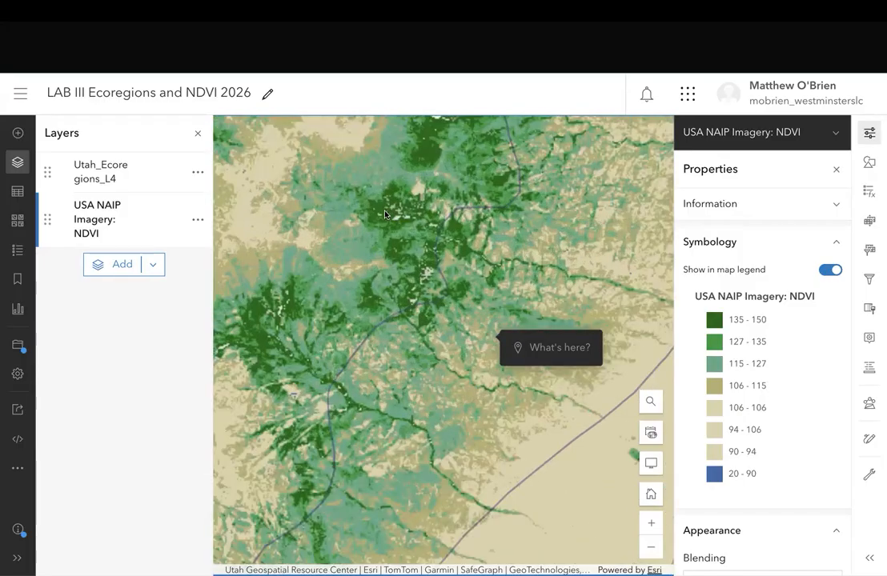
scroll(385, 212, "up", 3)
left_click_drag(434, 330, 469, 444)
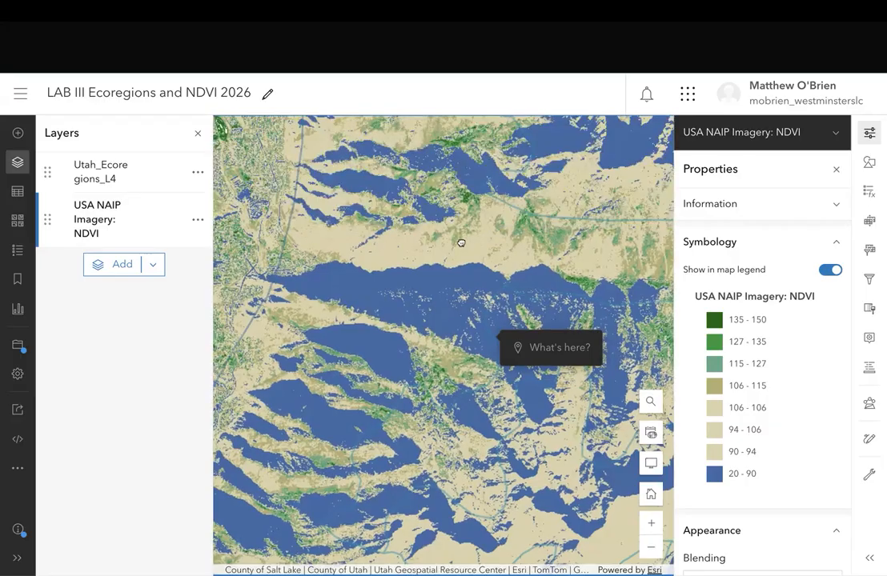
left_click_drag(461, 242, 446, 251)
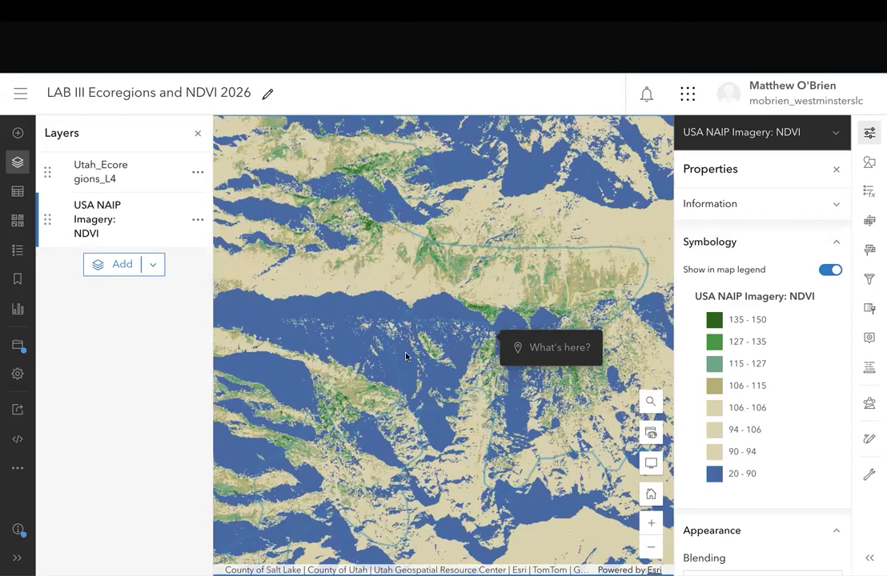
left_click_drag(423, 187, 476, 216)
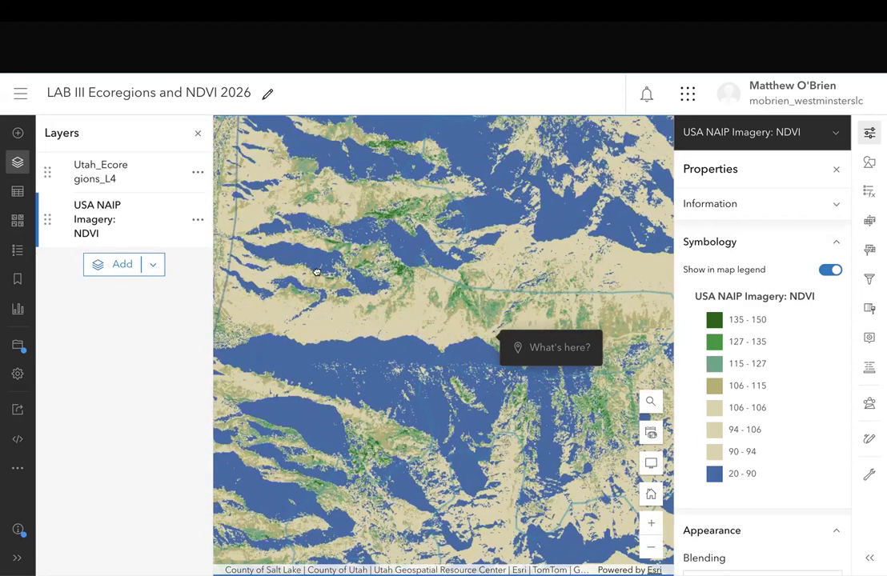
left_click_drag(410, 272, 316, 224)
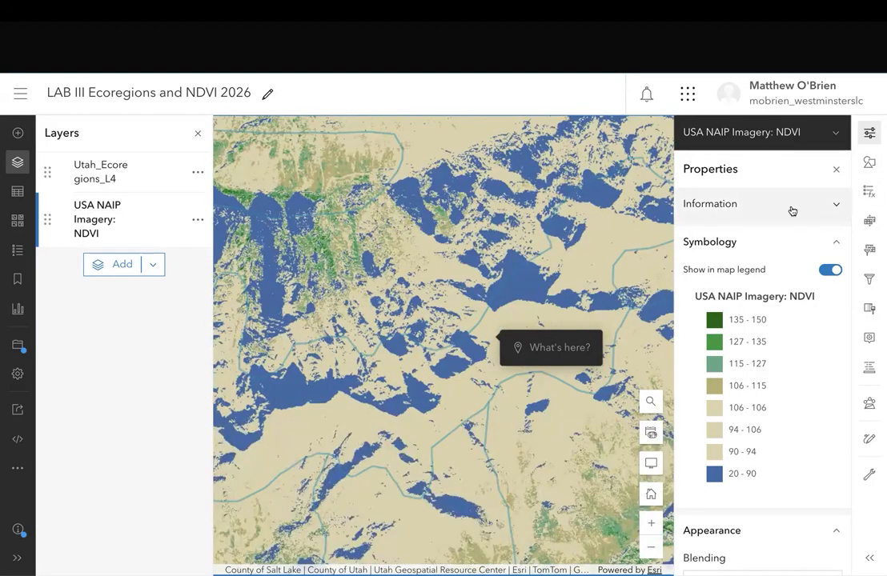
- Reopen the Classify style of the USA NAIP Imagery: NDVI layer and lower one of its manual class breaks
scroll(768, 340, "down", 5)
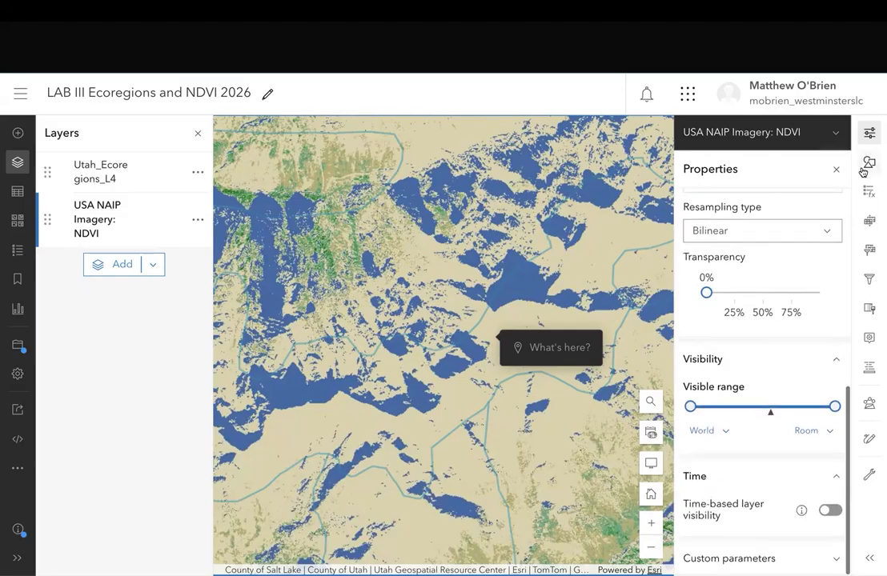
left_click(868, 191)
left_click(867, 166)
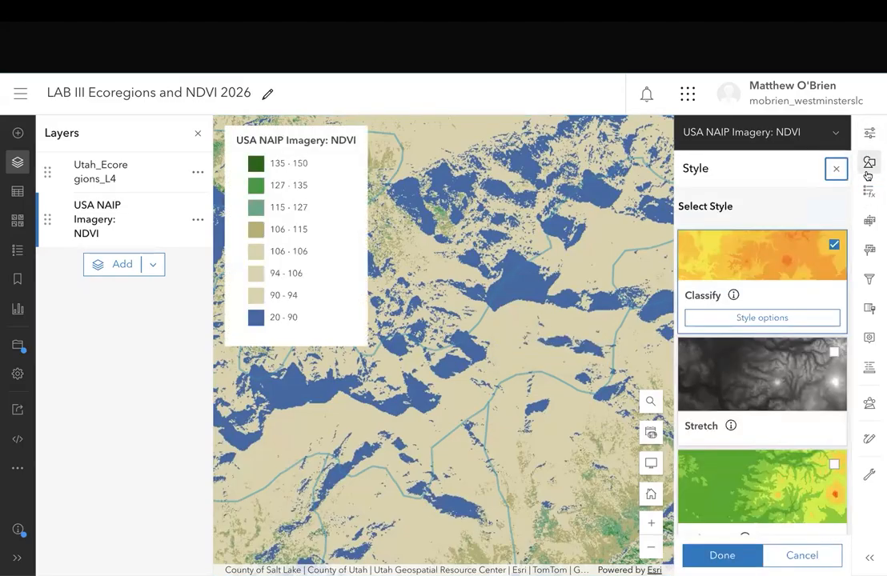
left_click(773, 319)
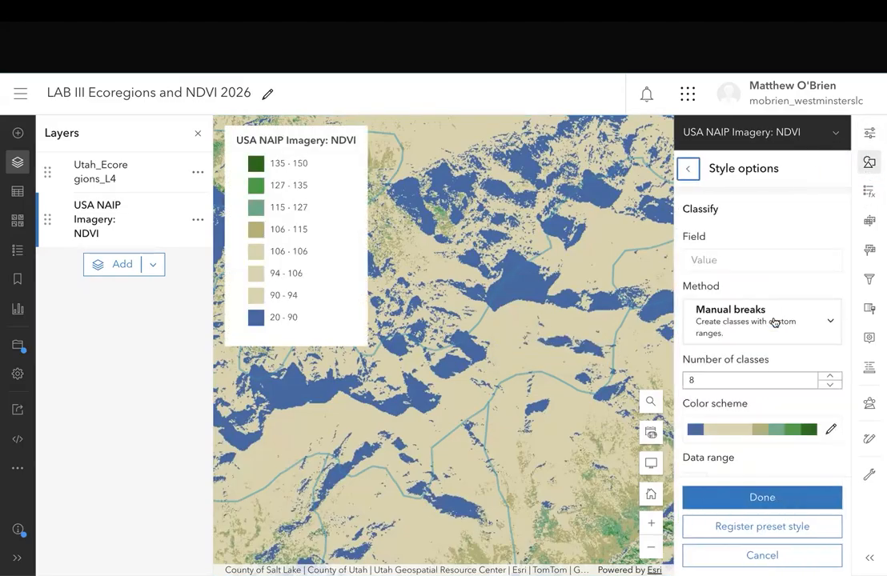
scroll(735, 421, "down", 3)
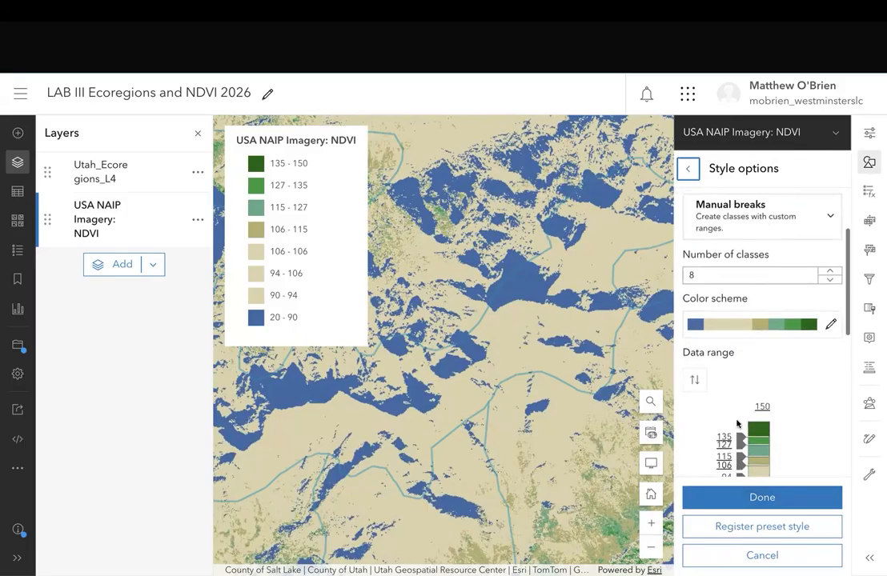
scroll(736, 422, "down", 2)
left_click_drag(738, 358, 738, 382)
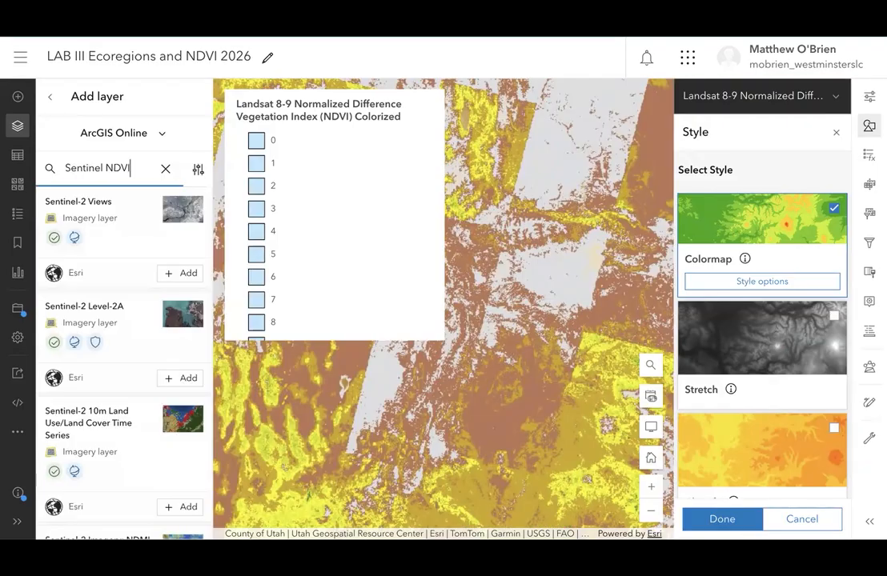
- Search ArcGIS Online for "Sentinel NDVI" and add the Sentinel-2 Imagery: NDVI Colormap and NDVI Raw layers to the map
key("Return")
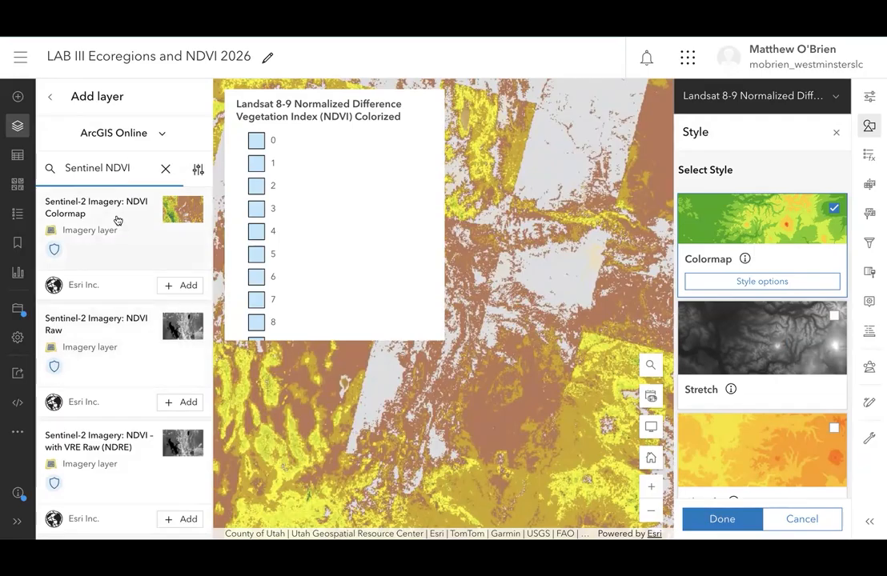
left_click(179, 285)
left_click(177, 402)
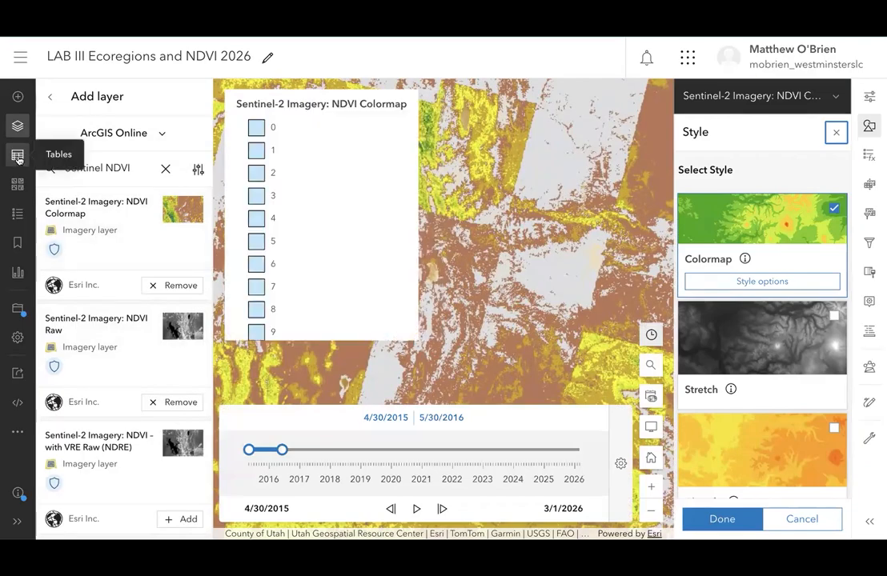
left_click(49, 96)
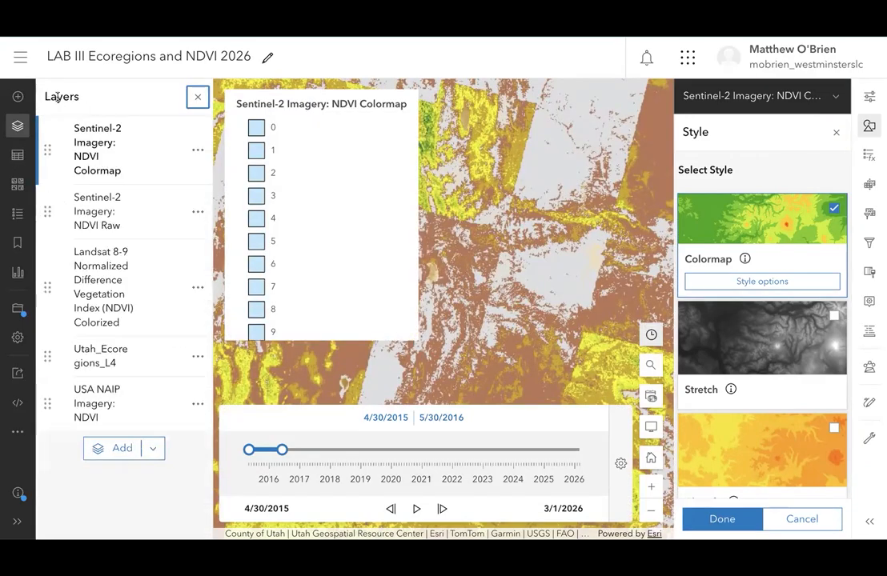
- Move the Utah_Ecoregions_L4 layer up in the drawing order, above the Landsat 8-9 NDVI Colorized layer
left_click(122, 358)
left_click(113, 357)
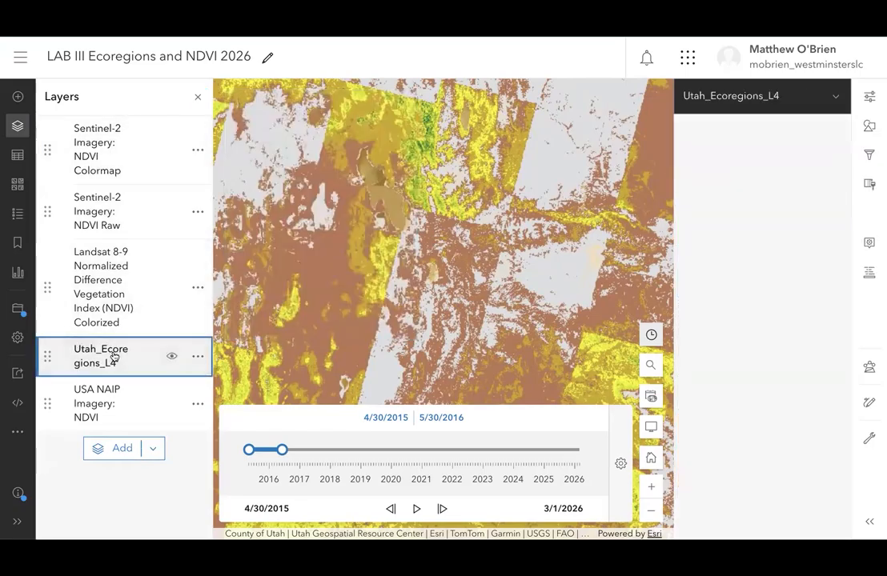
left_click_drag(48, 356, 55, 141)
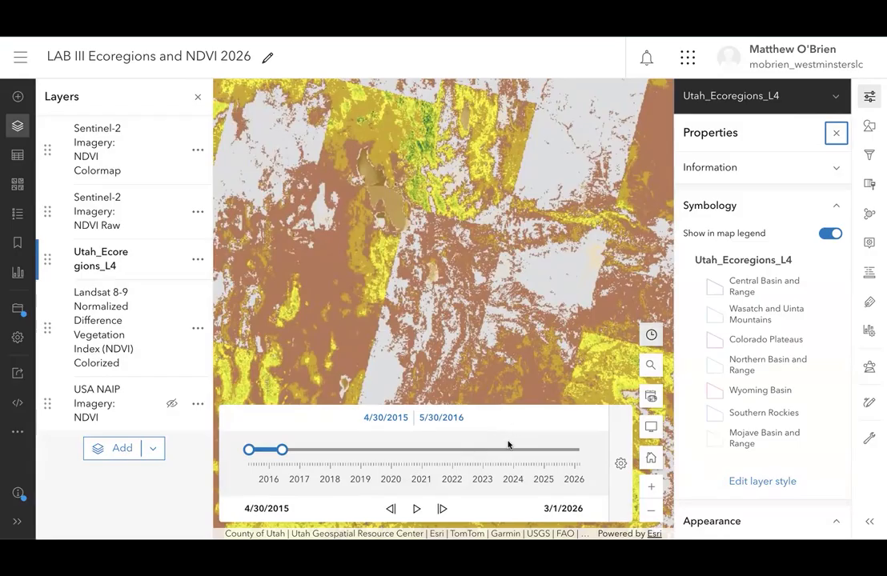
- Shift the Sentinel-2 time window to more recent years, trying 11/30/2022 to 12/31/2023, and hide the time slider
left_click_drag(269, 450, 460, 446)
left_click_drag(527, 464, 589, 459)
left_click_drag(321, 450, 489, 451)
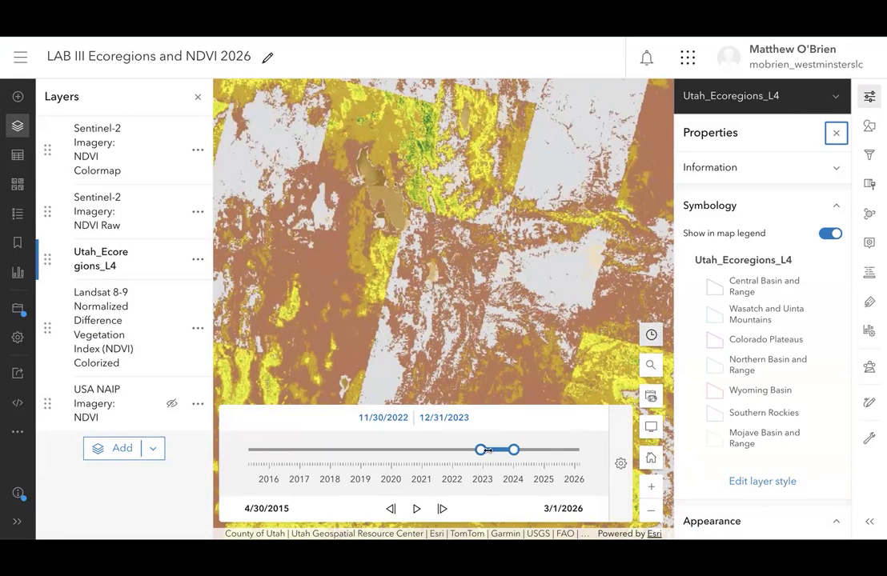
left_click_drag(494, 451, 461, 451)
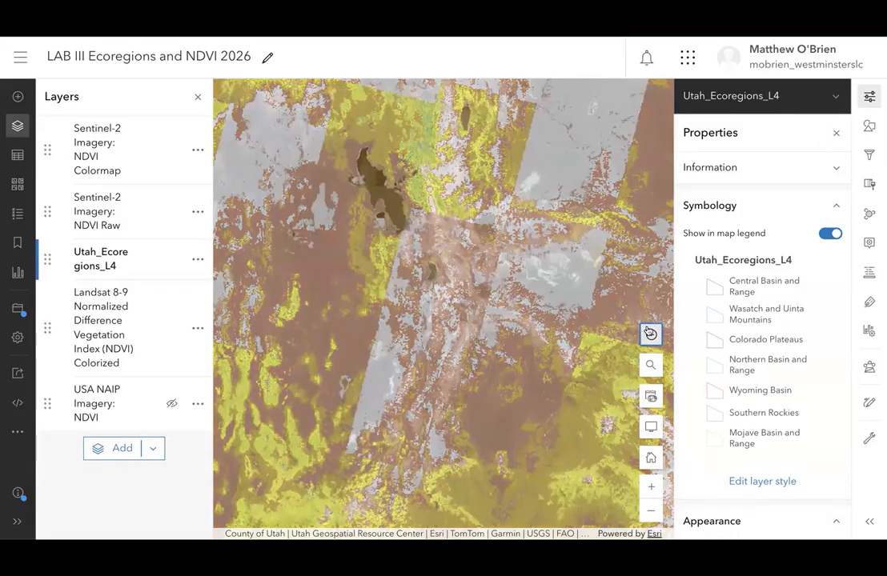
- Put Utah_Ecoregions_L4 on top of all layers and hide the Sentinel-2 Colormap and Landsat layers, leaving Sentinel-2 NDVI Raw displayed
left_click_drag(47, 259, 47, 136)
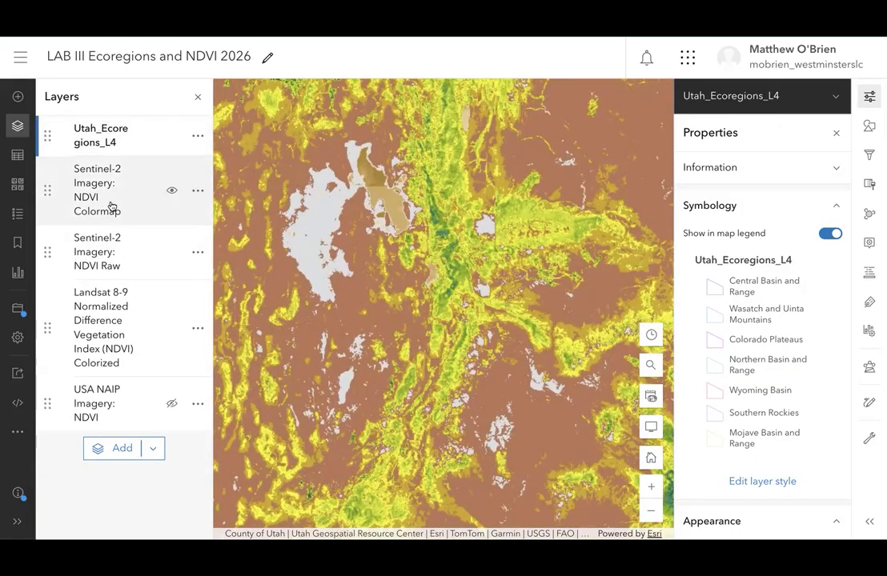
left_click(175, 190)
left_click(172, 252)
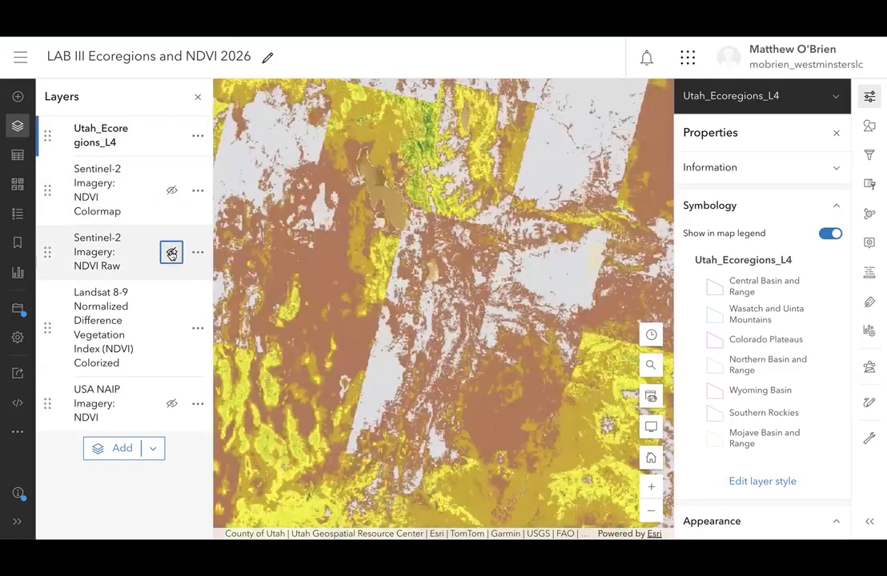
left_click(172, 252)
scroll(410, 270, "up", 4)
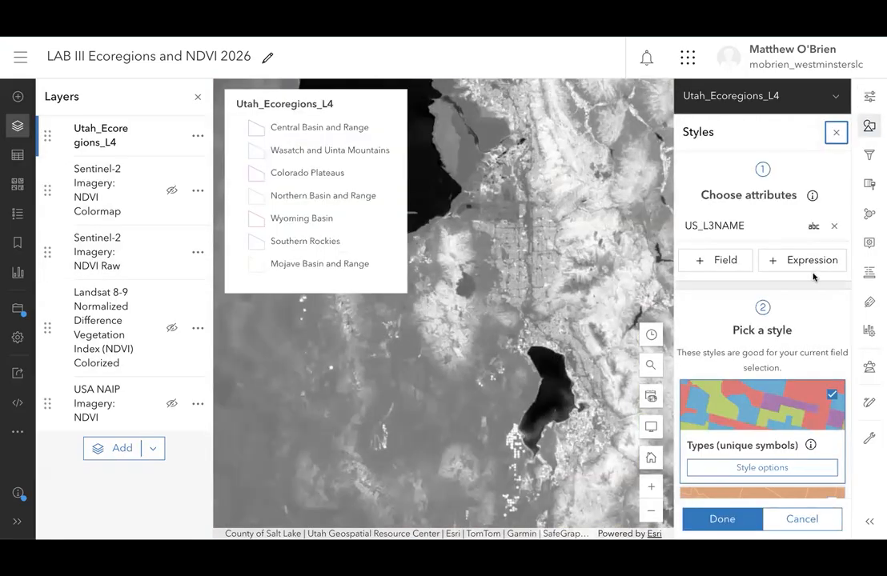
- Style the Sentinel-2 Imagery: NDVI Raw layer with Classify, using natural breaks and 6 classes
scroll(811, 277, "down", 2)
left_click(84, 164)
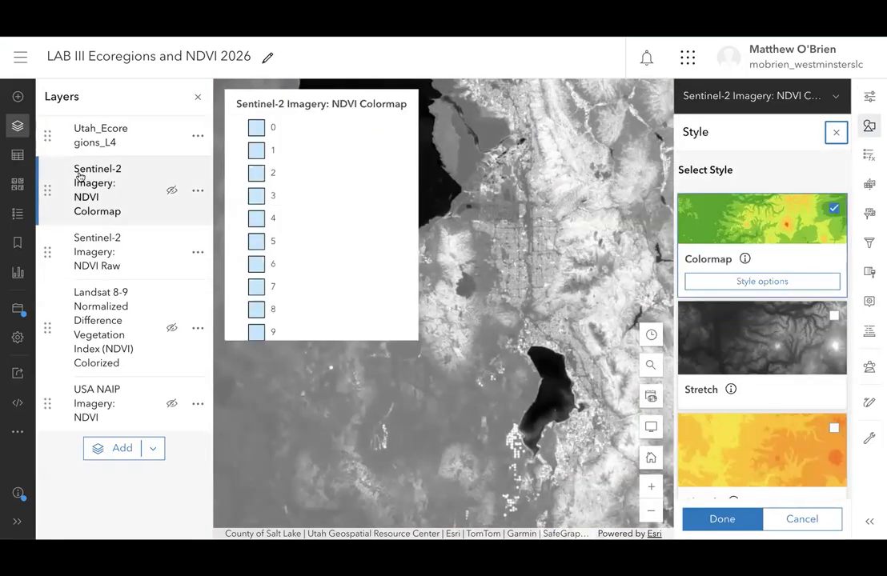
left_click(114, 244)
left_click(751, 203)
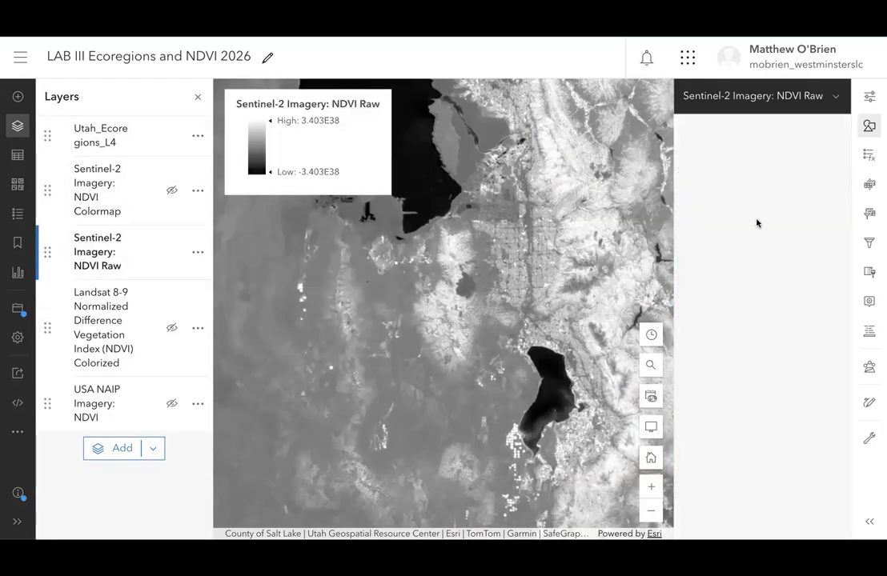
left_click(695, 133)
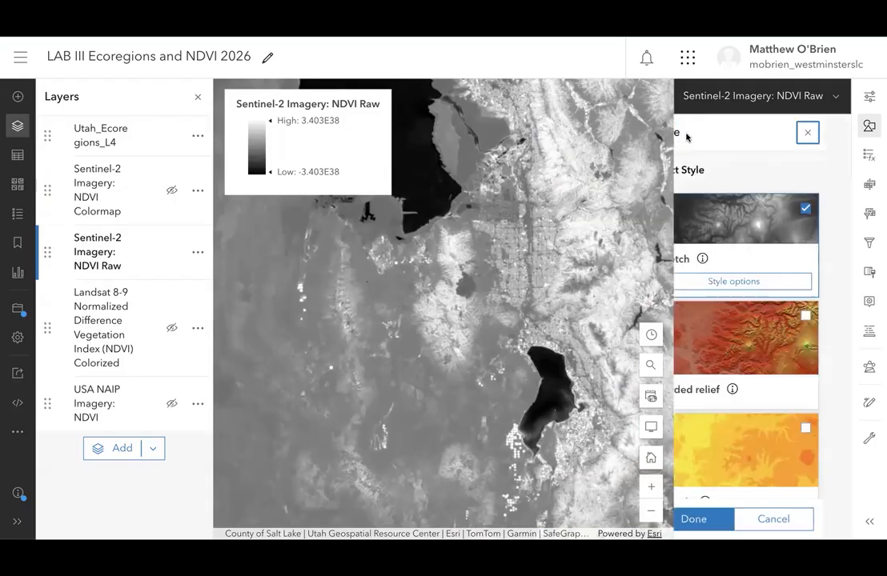
left_click(715, 483)
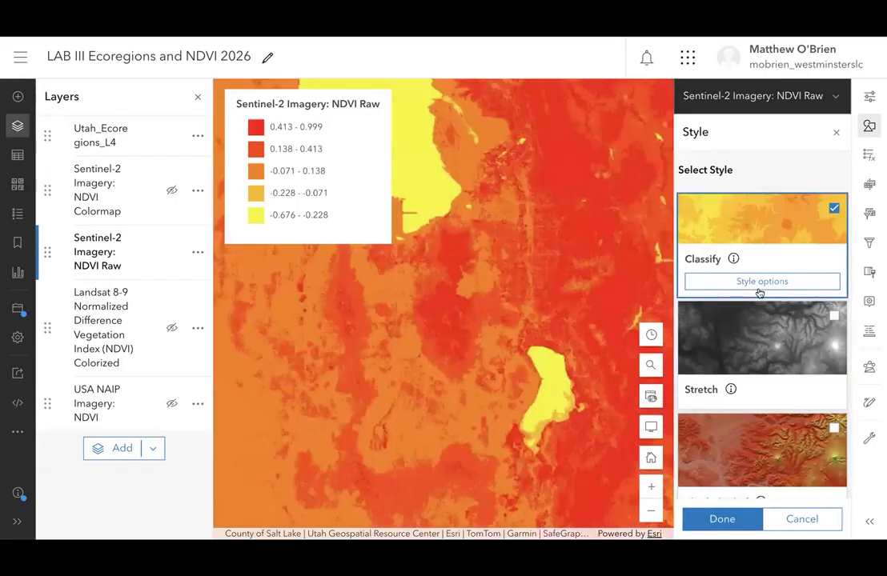
left_click(759, 281)
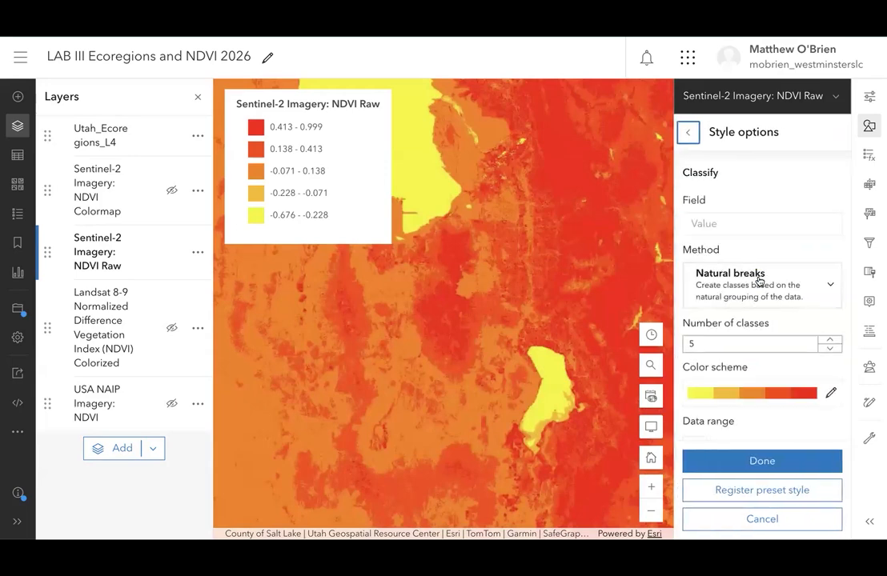
scroll(758, 281, "down", 2)
left_click(832, 241)
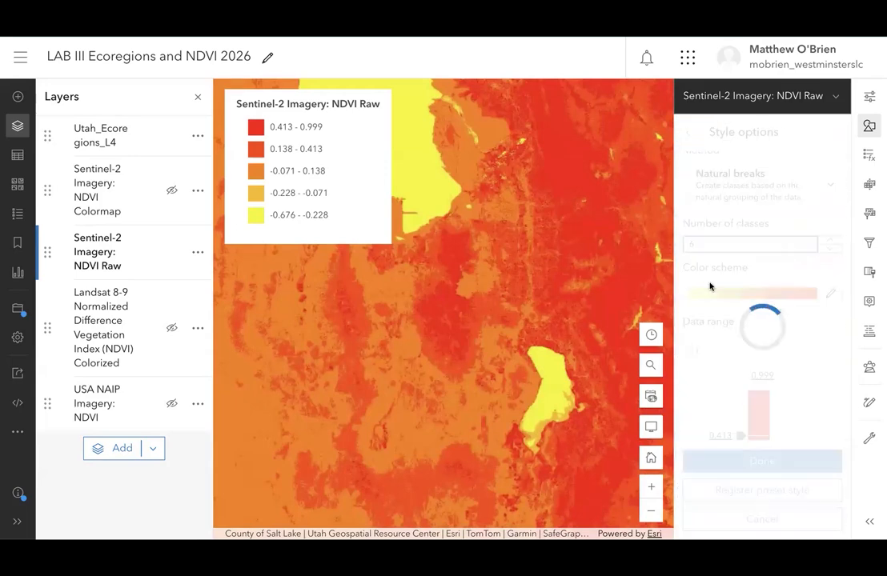
- Color the highest Sentinel-2 NDVI class, 0.492 - 0.999, dark green (0e4f26)
scroll(711, 287, "down", 1)
scroll(711, 290, "down", 3)
scroll(711, 285, "up", 3)
scroll(711, 286, "down", 2)
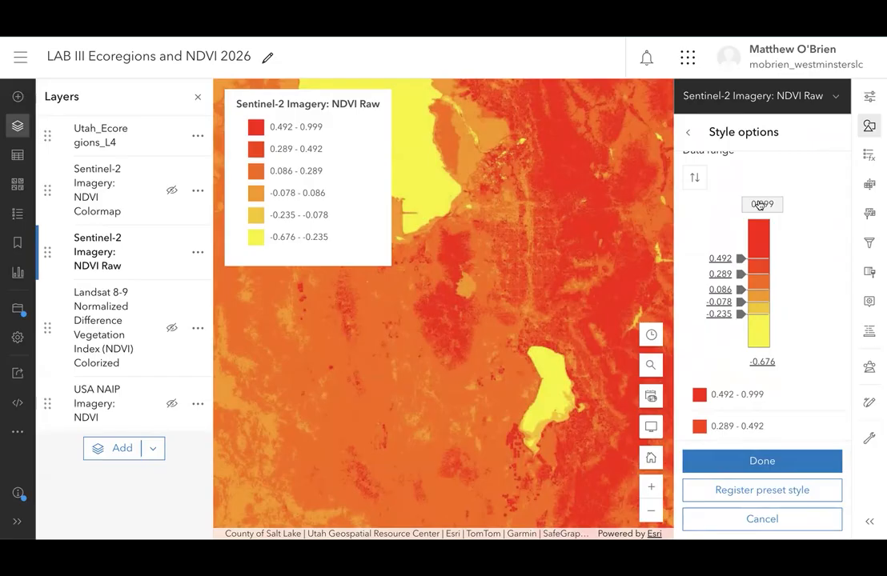
scroll(712, 356, "down", 2)
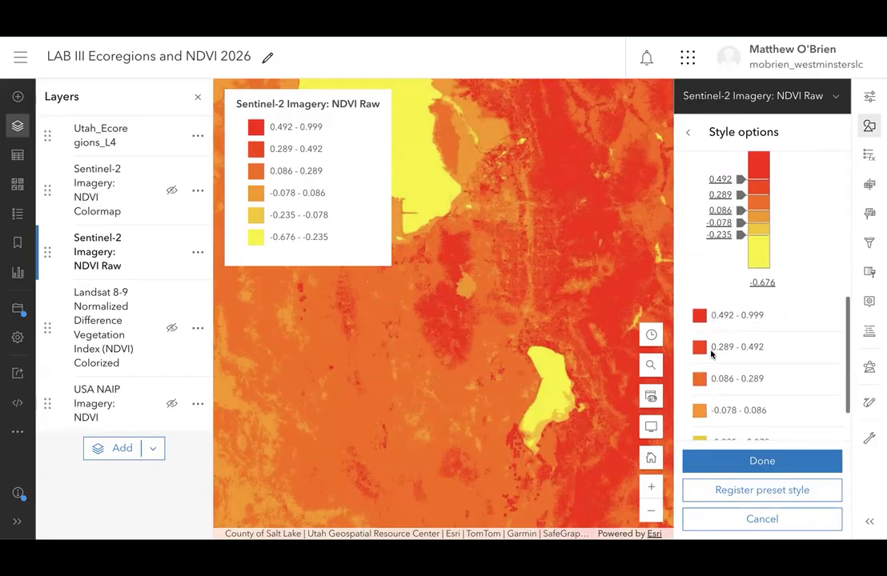
scroll(712, 356, "up", 2)
scroll(770, 322, "down", 2)
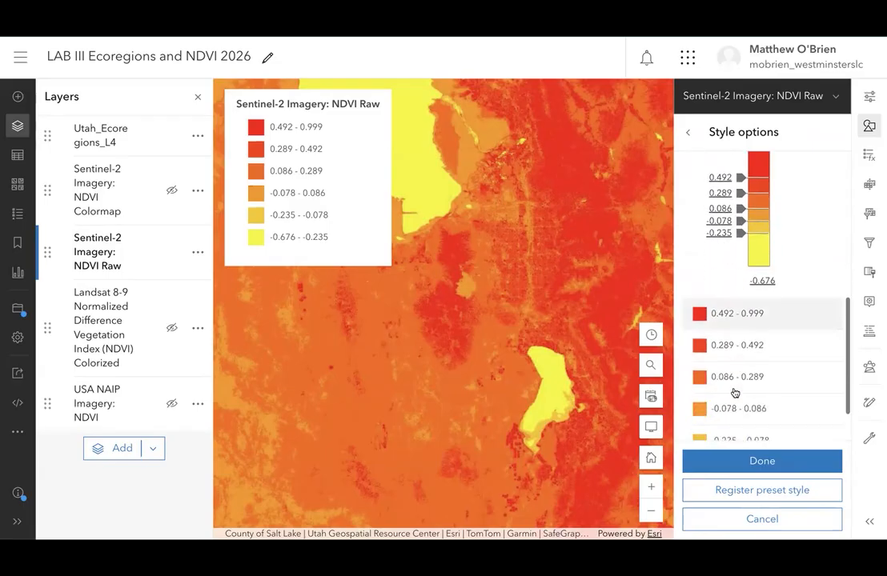
left_click(701, 303)
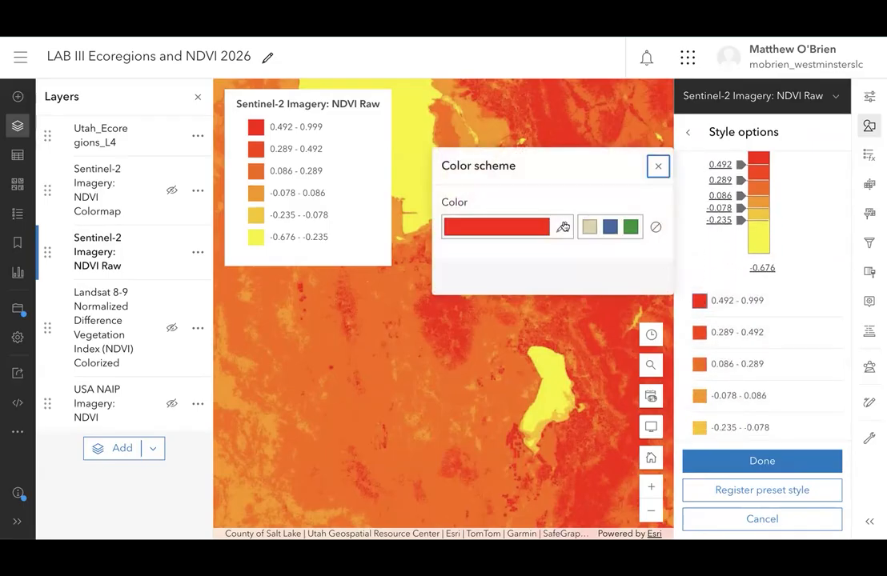
left_click(563, 227)
left_click(579, 337)
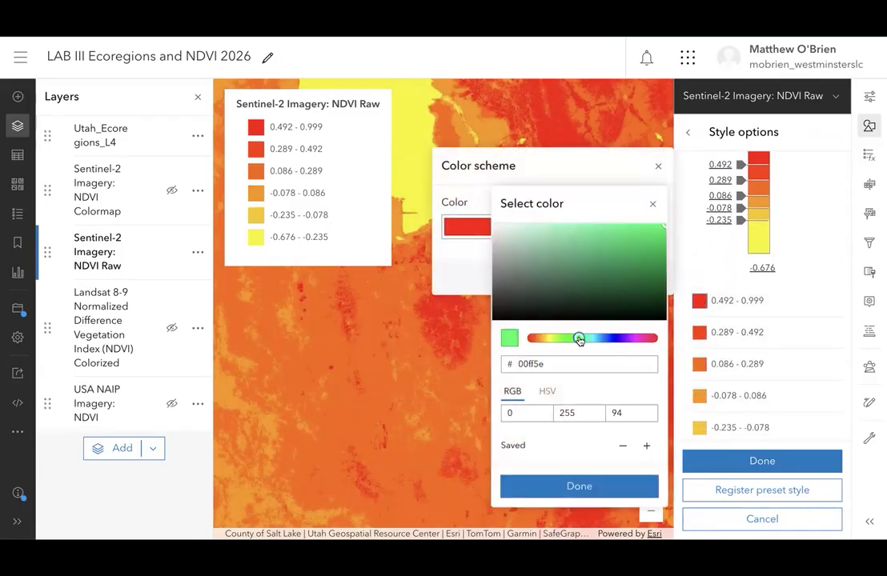
left_click(635, 292)
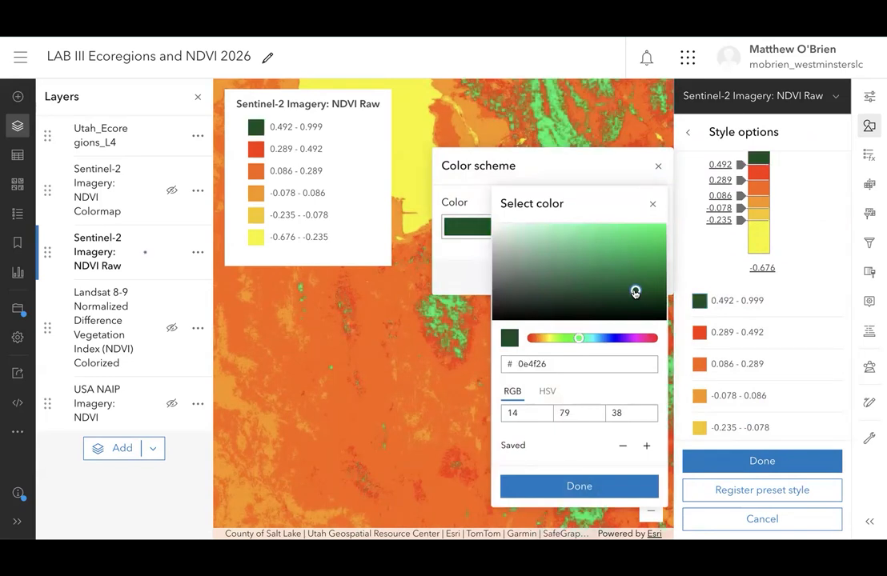
left_click(653, 204)
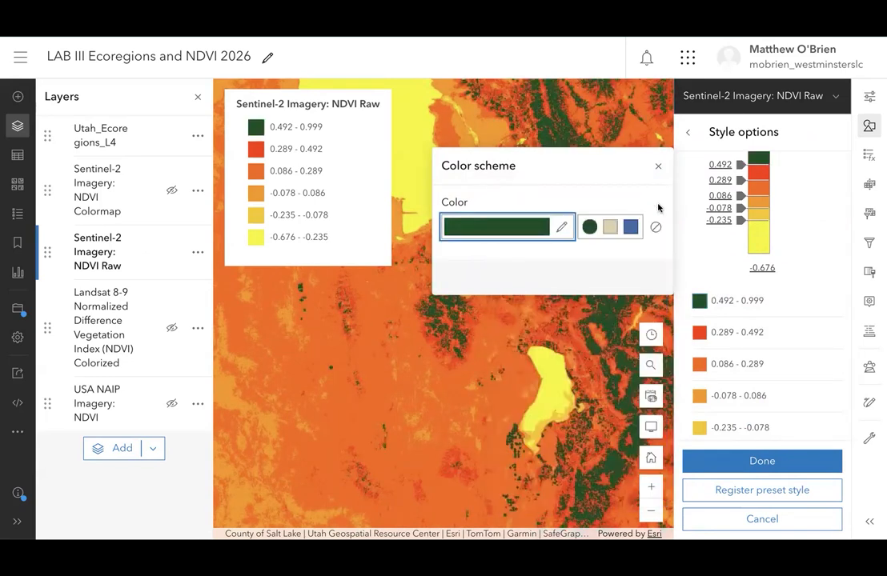
- Recolor the 0.289 - 0.492 class medium green and the 0.086 - 0.289 class pale green
left_click(700, 333)
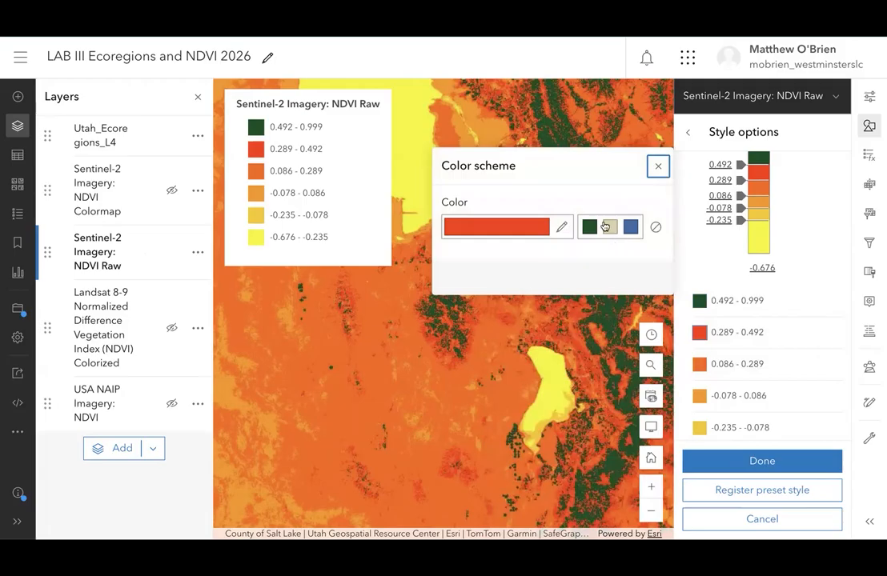
left_click(595, 229)
left_click(560, 227)
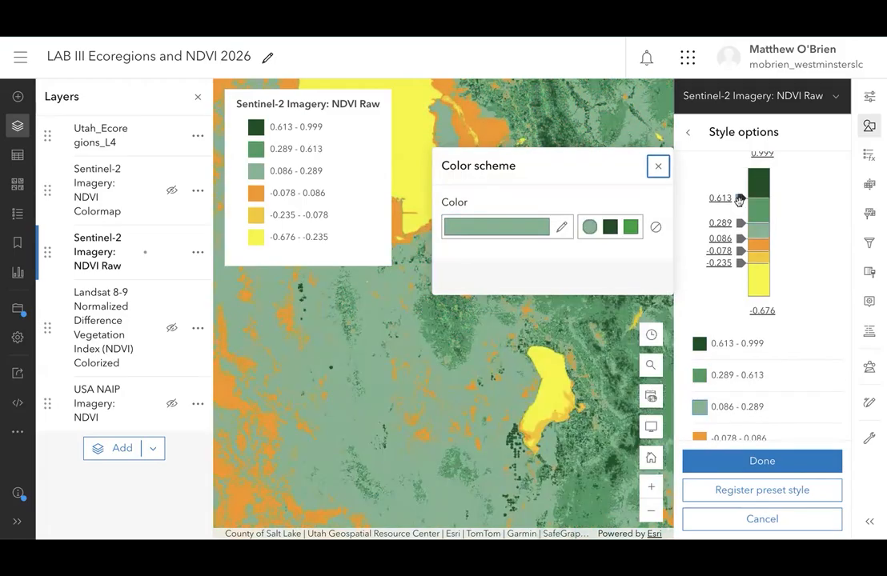
- Set the Sentinel-2 NDVI class breaks to 0.60, 0.50, 0.357, 0.201 and -0.031
left_click_drag(739, 199, 740, 200)
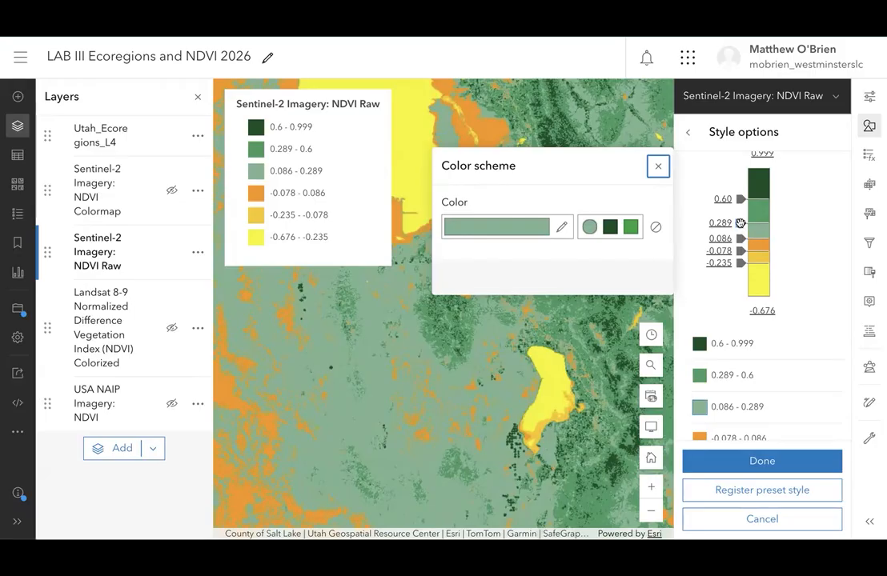
left_click_drag(740, 223, 739, 208)
mouse_move(740, 238)
left_mouse_down()
mouse_move(739, 225)
mouse_move(741, 270)
mouse_move(740, 229)
left_mouse_up()
left_click_drag(741, 226, 741, 220)
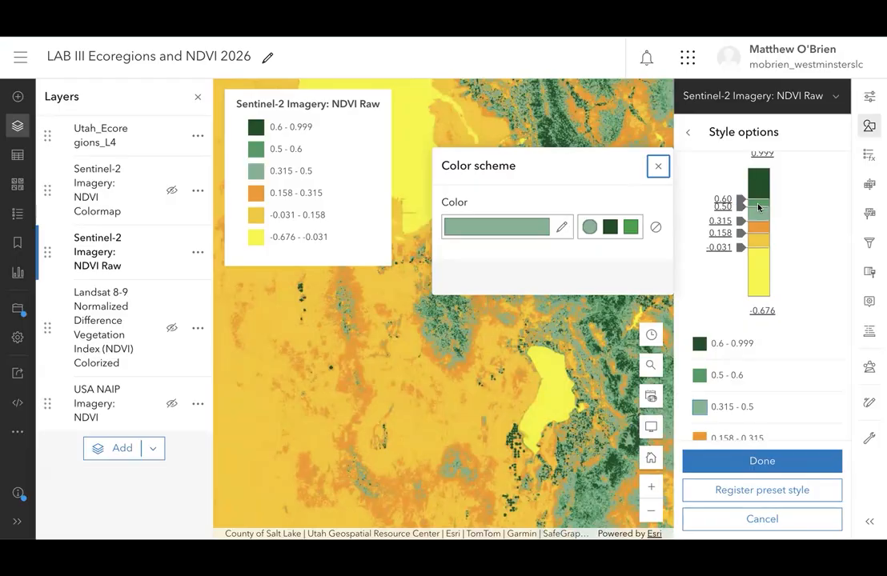
left_click_drag(741, 220, 740, 233)
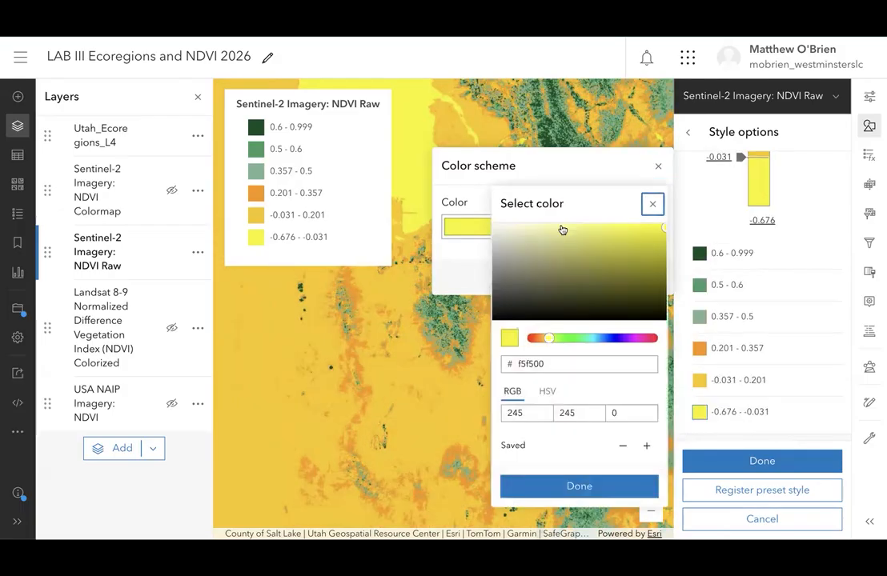
- Color the lowest NDVI class light blue, the -0.031 - 0.201 class beige and the 0.201 - 0.357 class olive tan
left_click(600, 340)
left_click(576, 244)
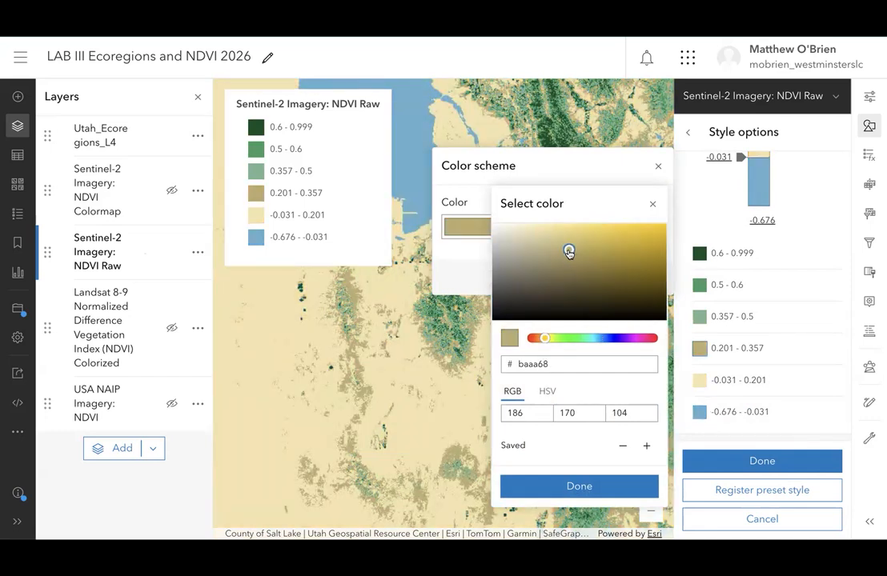
left_click_drag(568, 252, 576, 254)
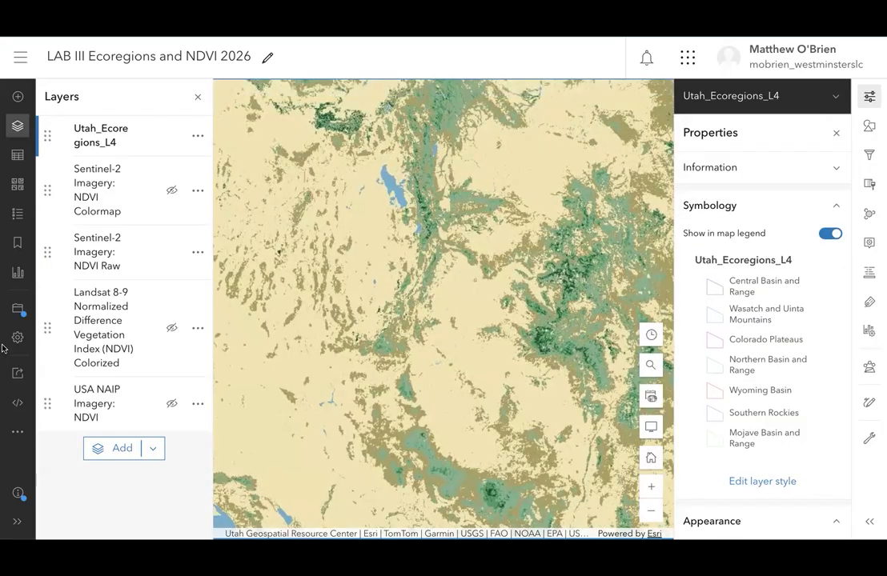
- Save the web map and open its print layout settings
left_click(14, 308)
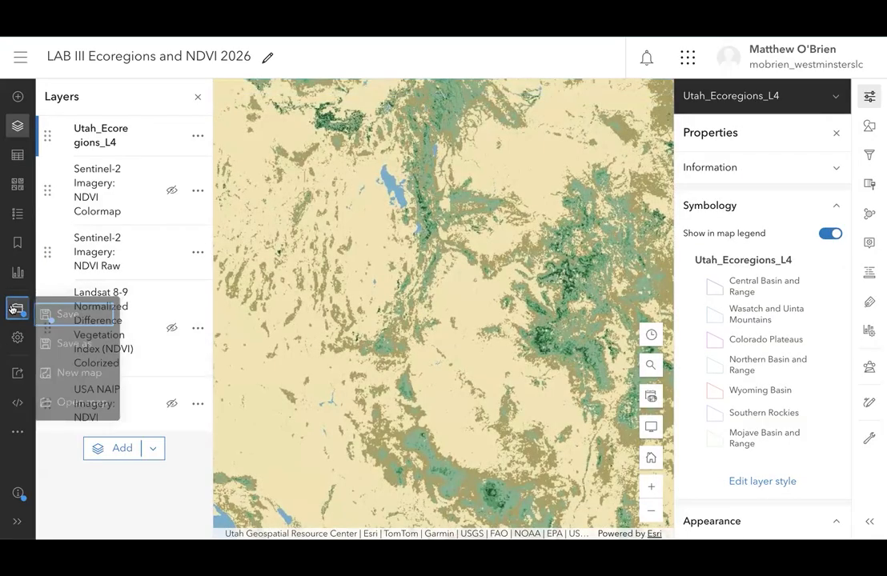
left_click(70, 313)
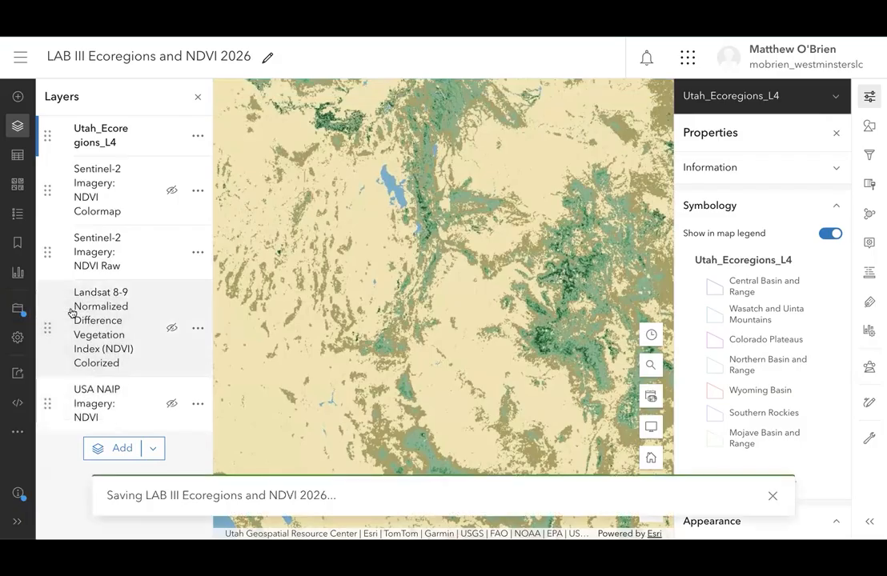
left_click(15, 434)
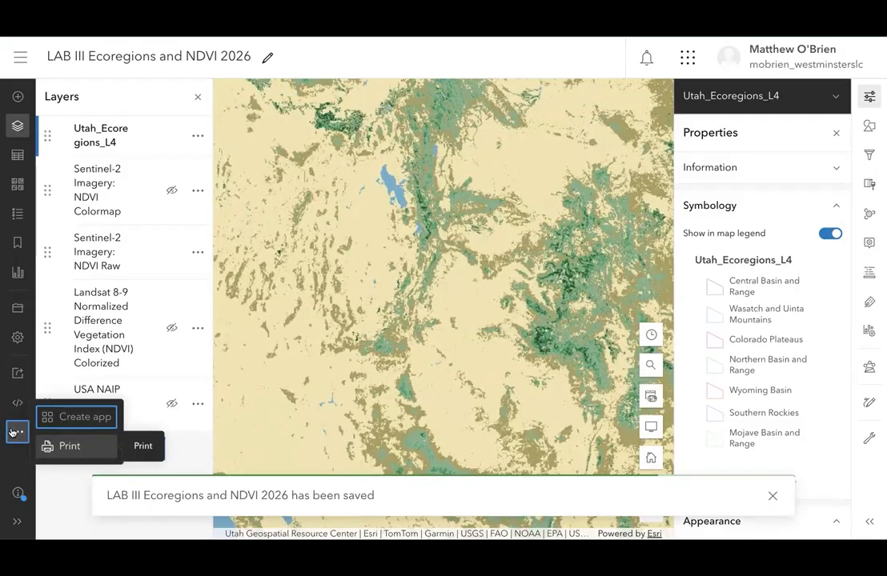
left_click(72, 453)
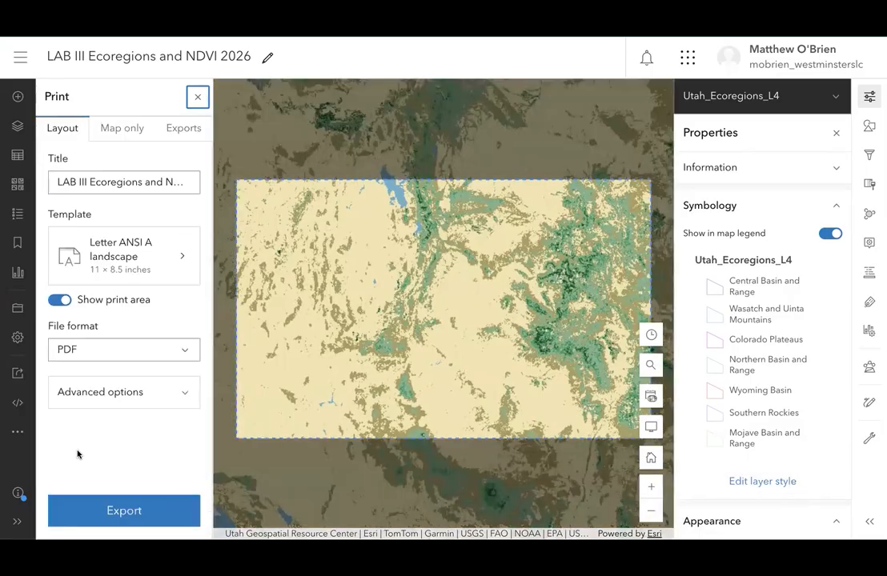
left_click(240, 179)
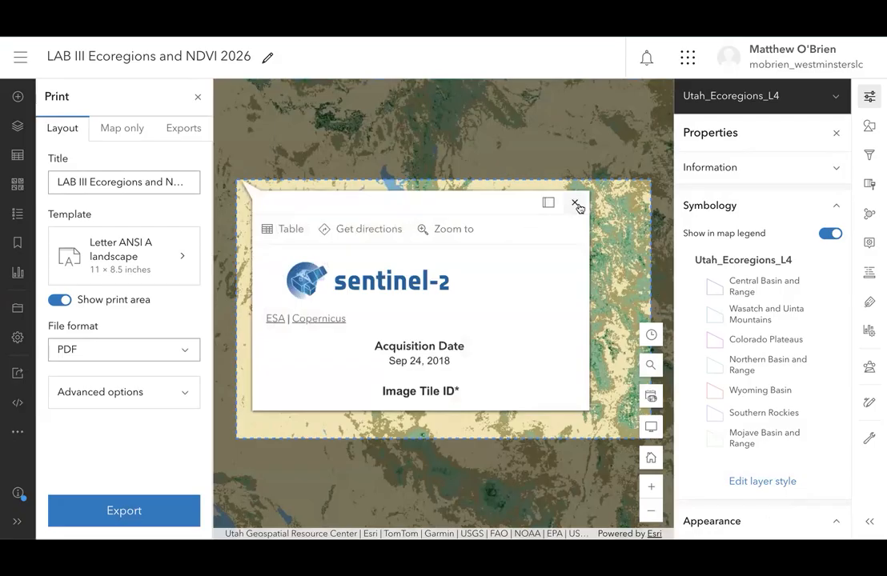
left_click(575, 203)
- Choose the A4 portrait print template, frame Utah in the print area and export the layout as a PDF
scroll(430, 290, "down", 1)
scroll(430, 290, "down", 2)
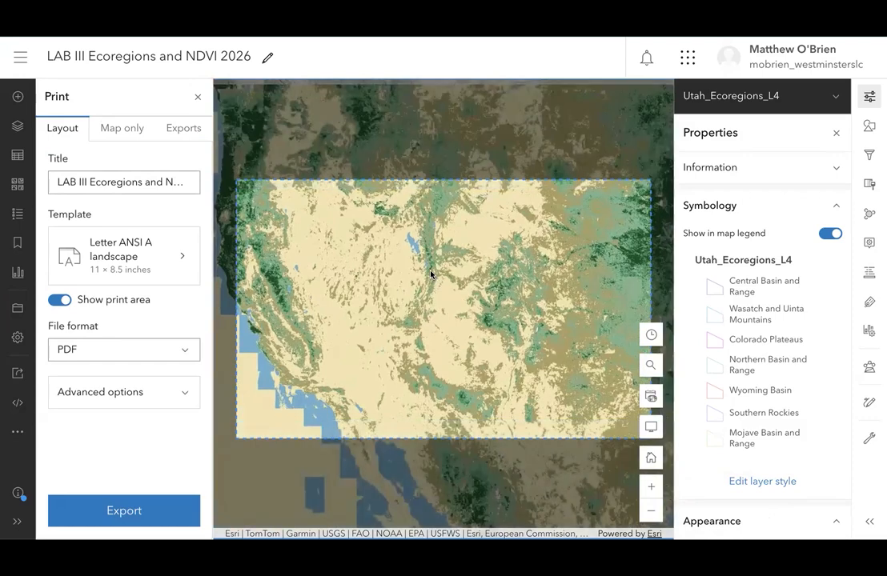
left_click(173, 255)
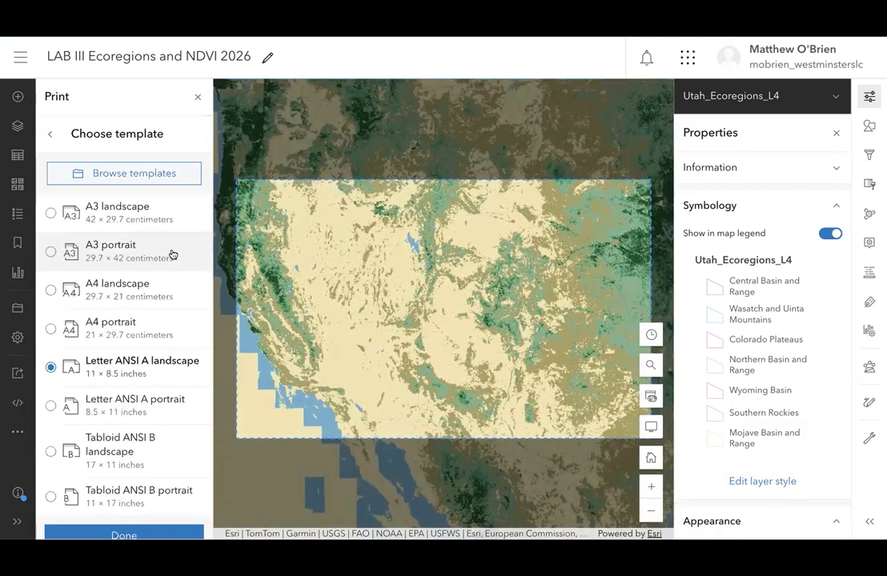
scroll(102, 235, "down", 1)
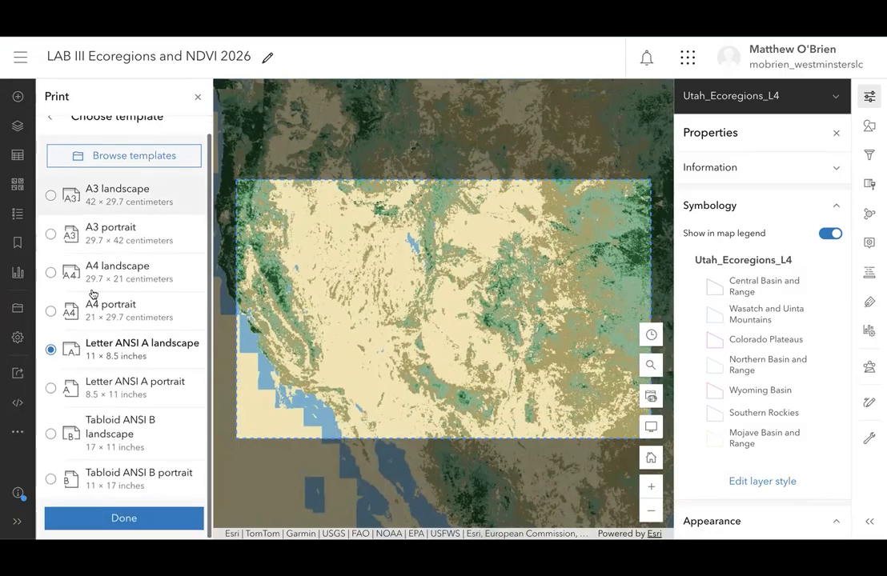
left_click(50, 311)
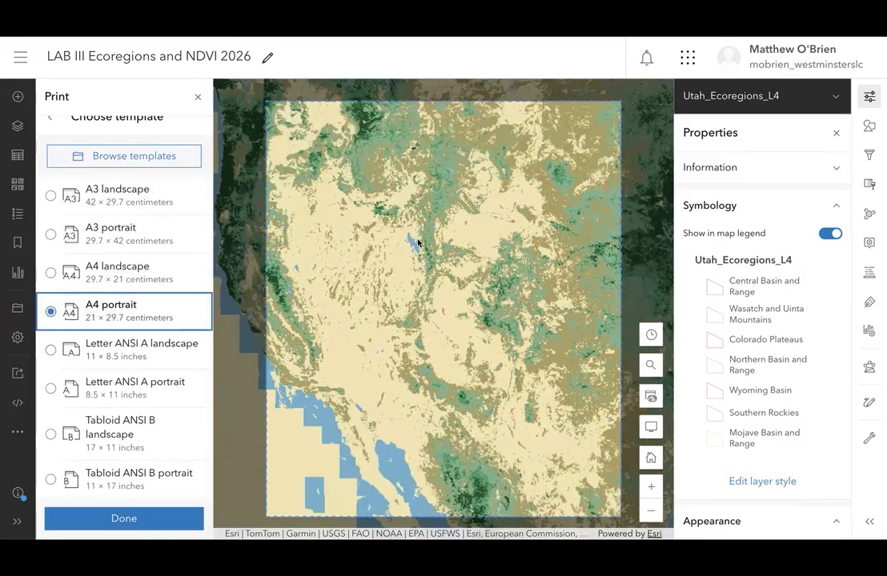
scroll(418, 242, "up", 3)
left_click(134, 507)
left_click(133, 507)
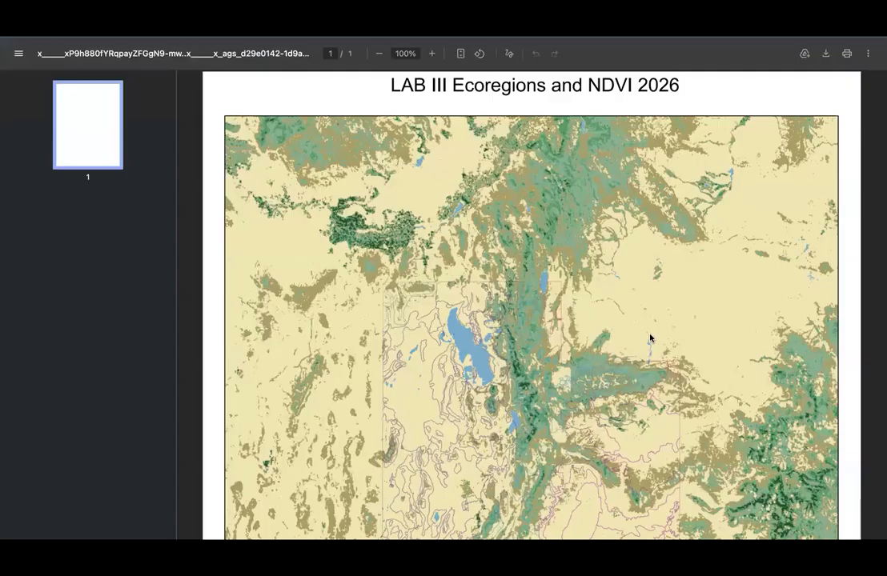
- Examine the exported PDF layouts, comparing the ecoregion outlines, NDVI legend classes and scale bar at the different map scales
scroll(595, 213, "down", 10)
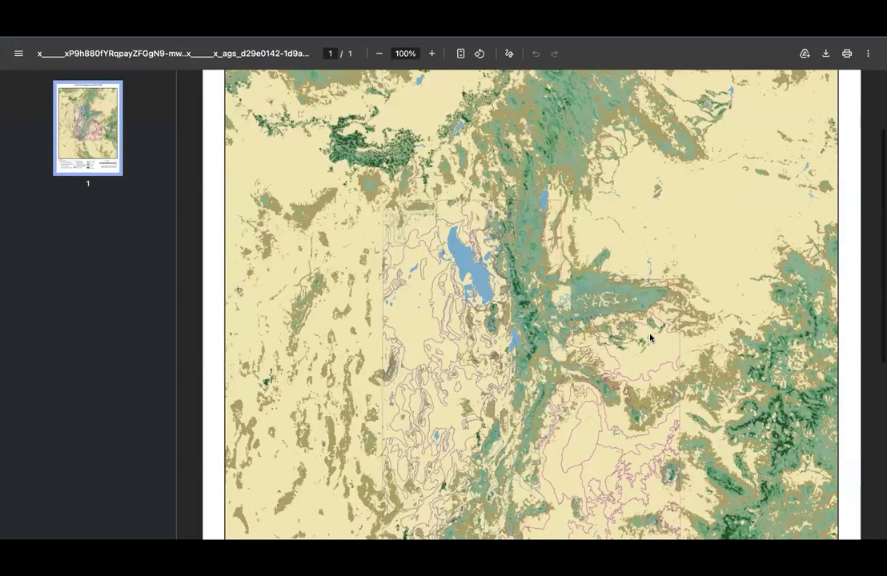
scroll(596, 215, "up", 5)
scroll(569, 144, "up", 1)
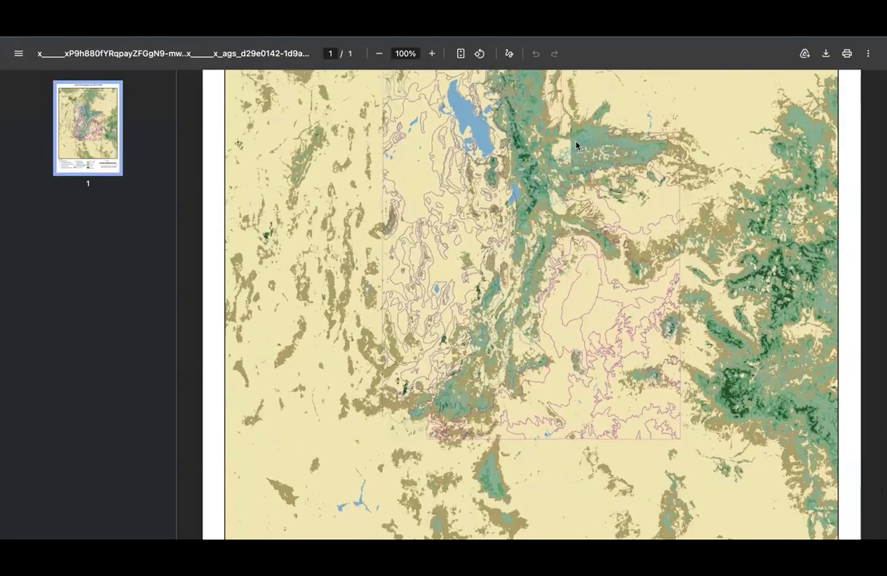
scroll(537, 122, "up", 2)
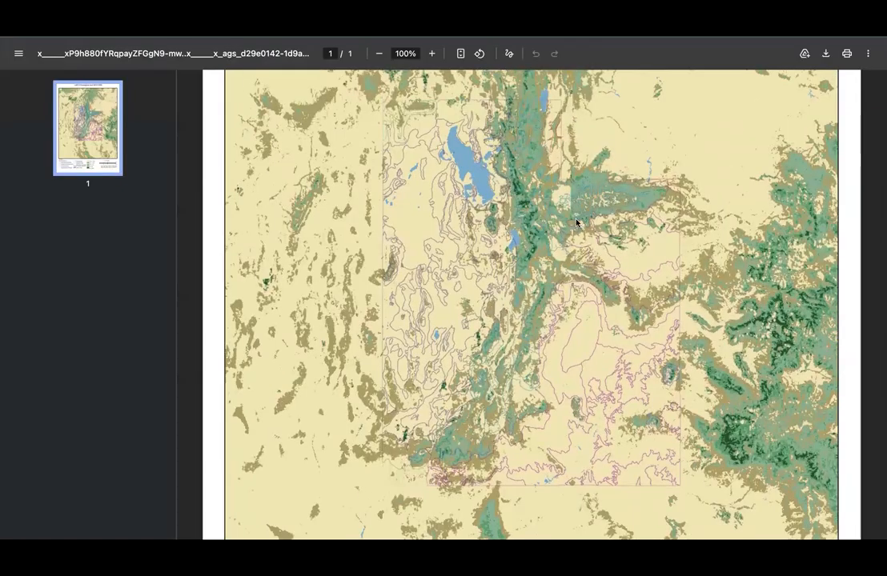
scroll(569, 256, "up", 1)
scroll(552, 336, "down", 15)
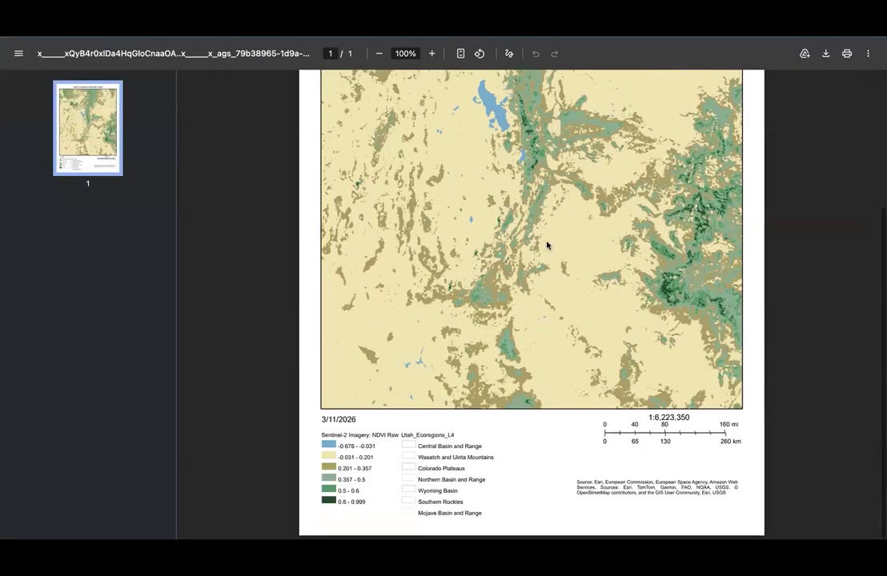
scroll(456, 224, "up", 5)
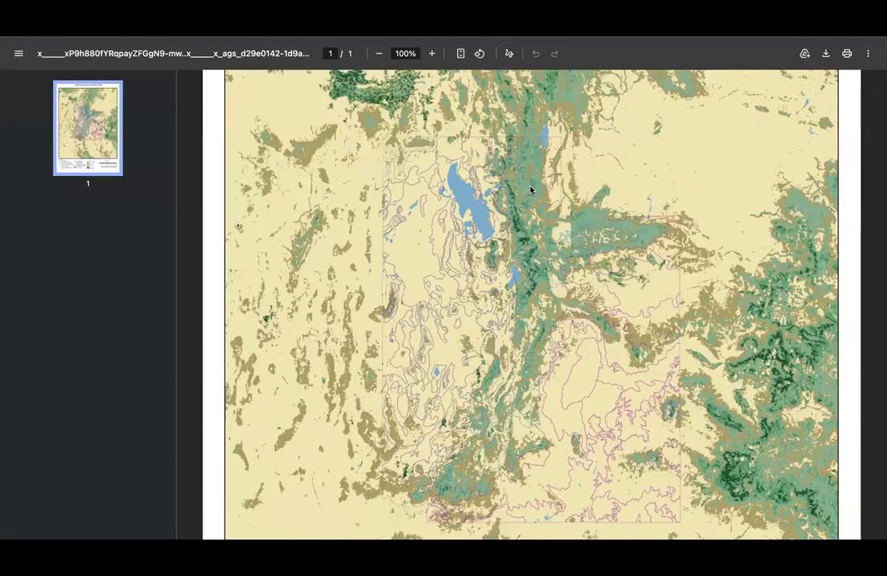
scroll(489, 317, "down", 5)
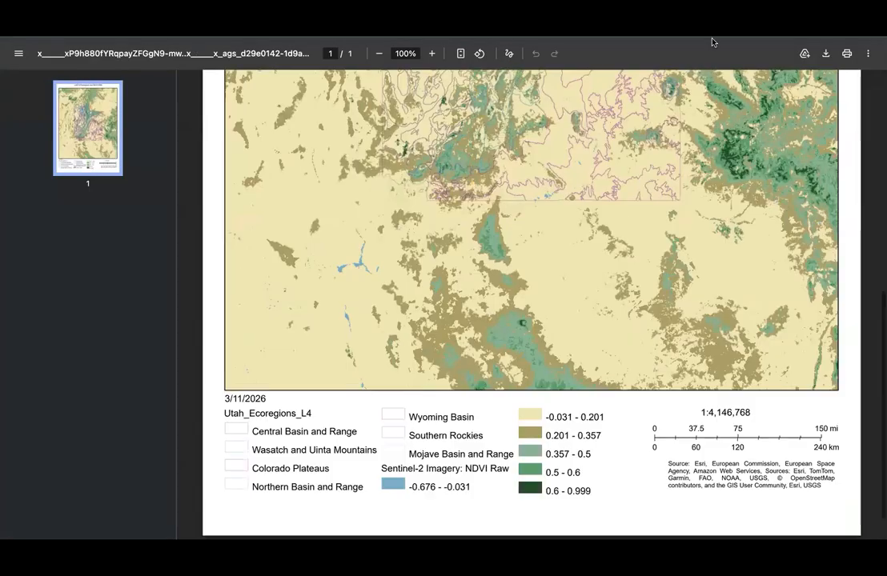
scroll(712, 56, "up", 5)
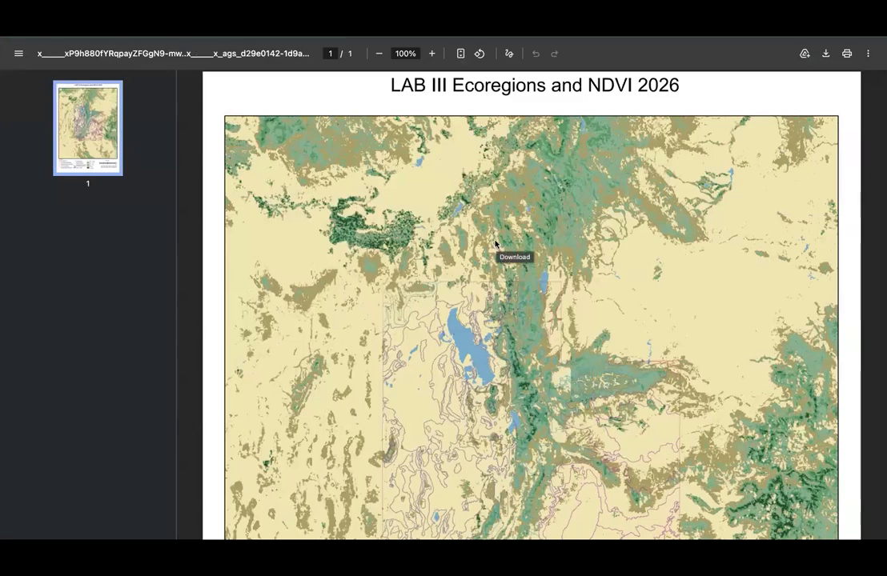
scroll(369, 212, "down", 6)
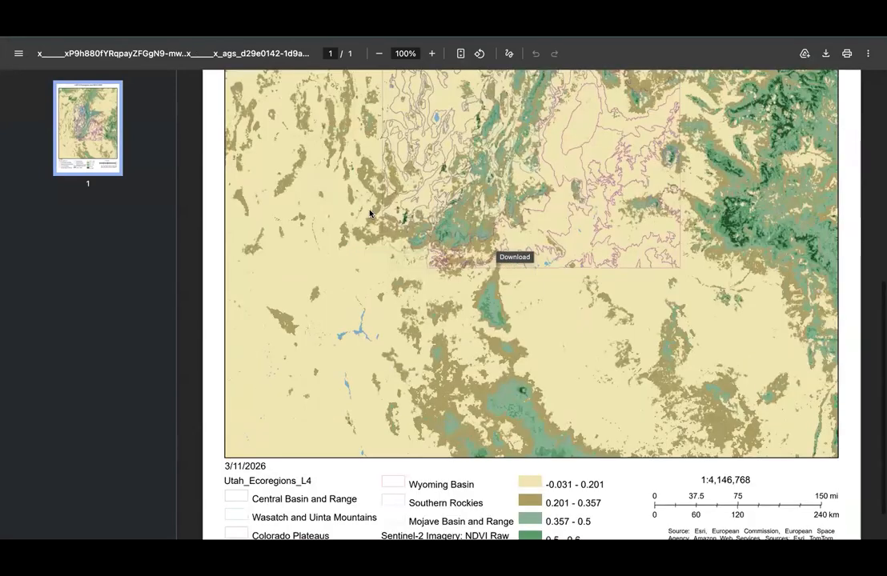